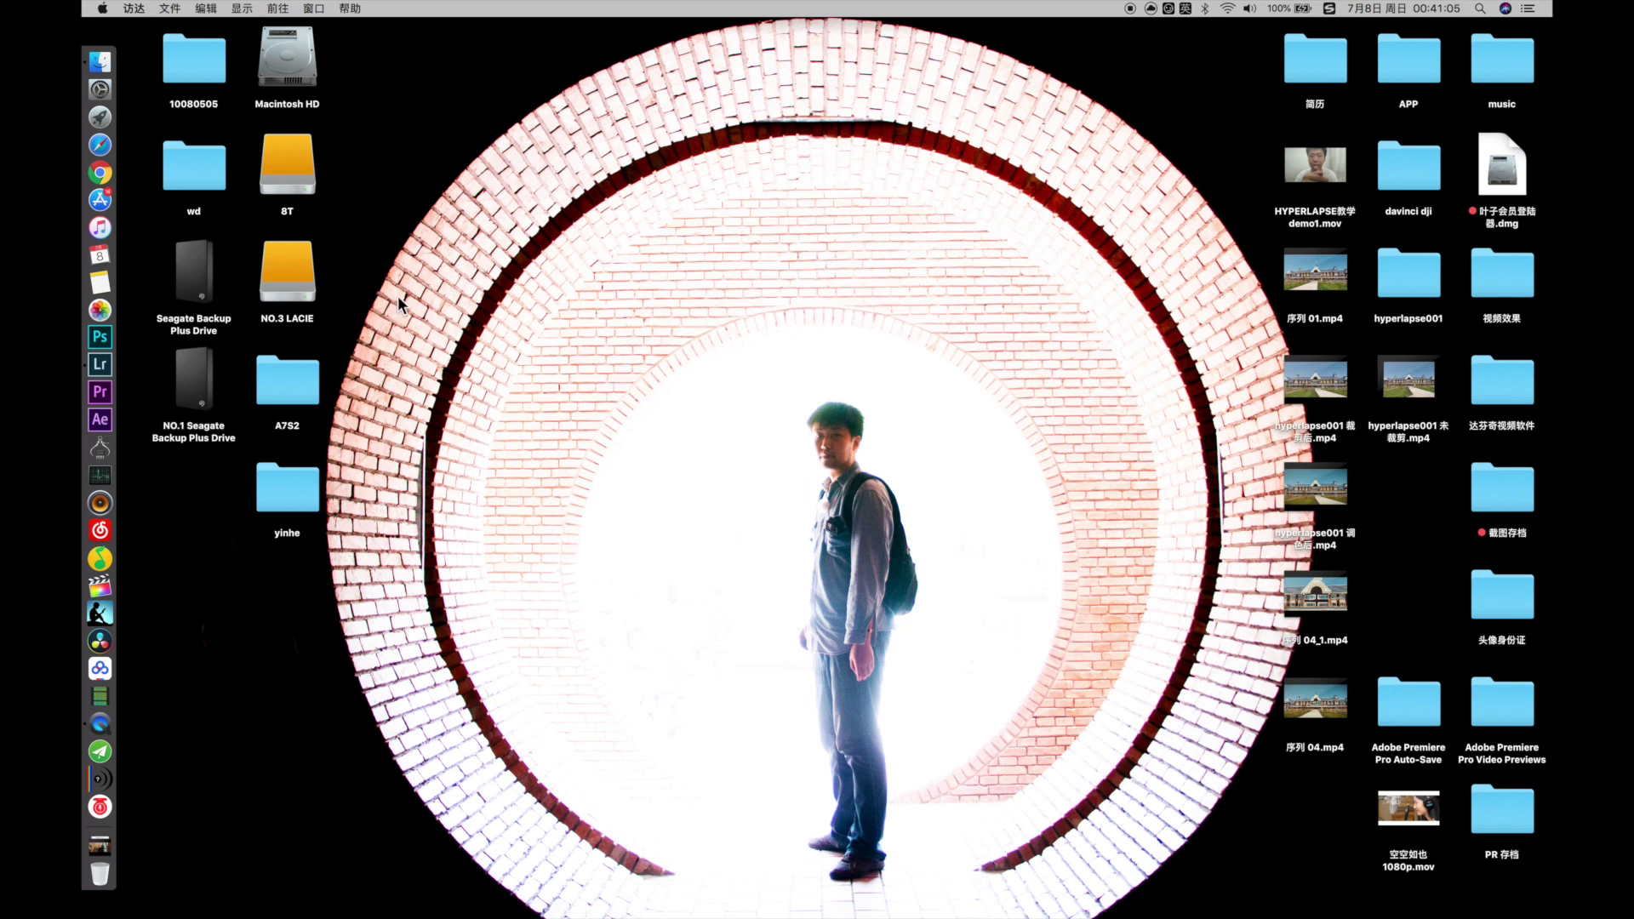
Step: Switch to Lightroom and import all photos from the desktop folder hyperlapse001 by adding them to the catalog
click(99, 364)
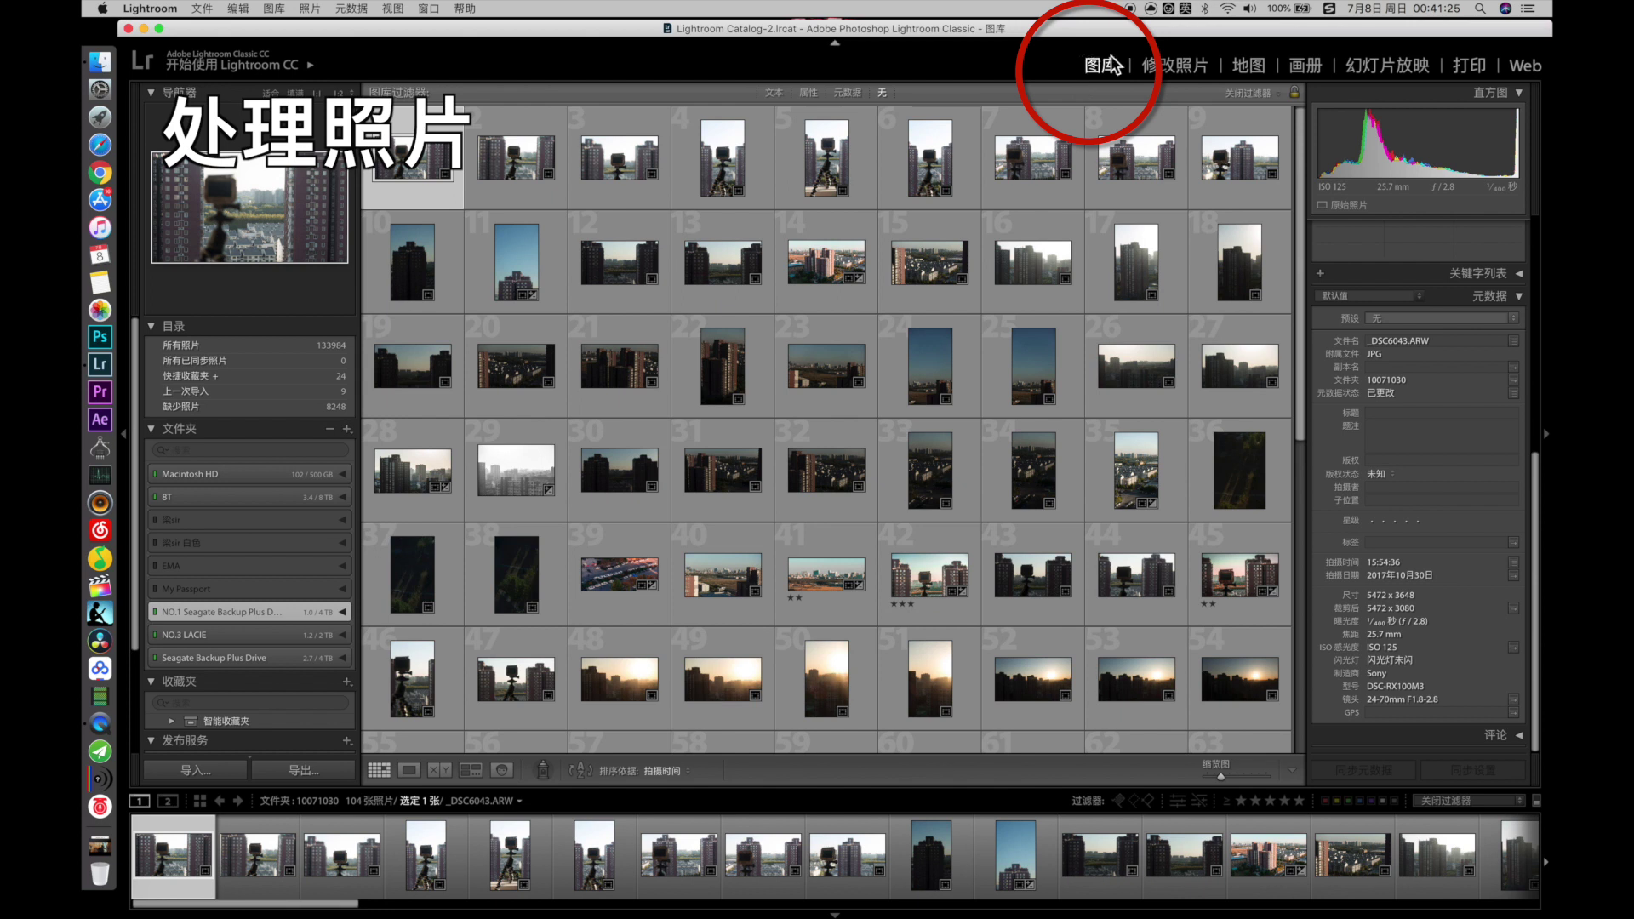
click(99, 62)
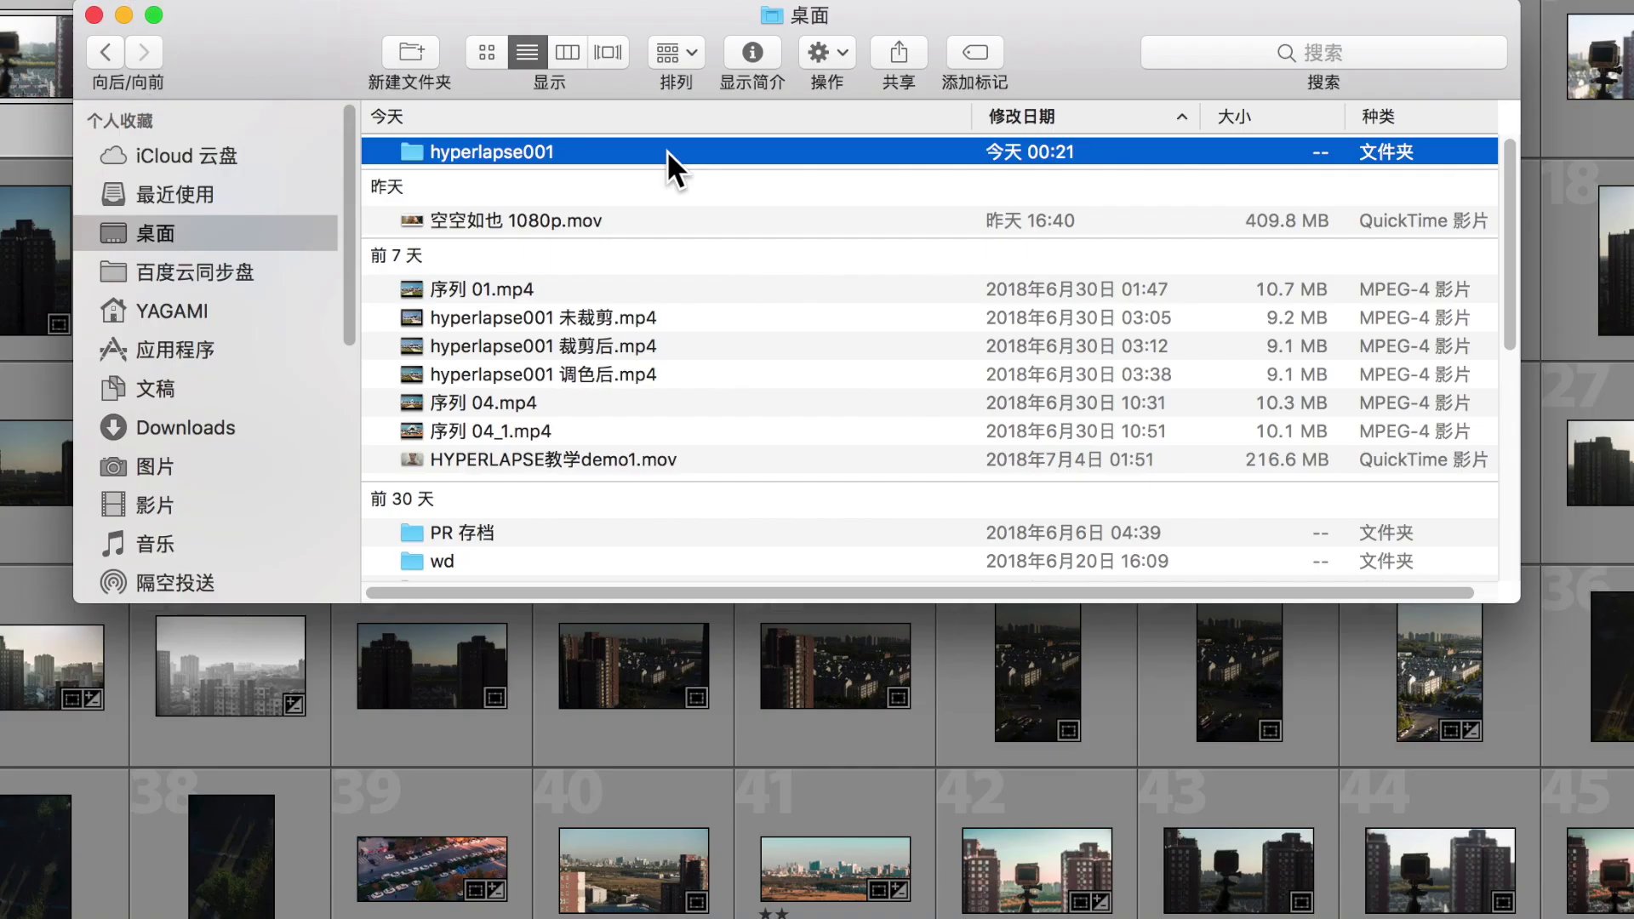
drag(559, 153, 845, 850)
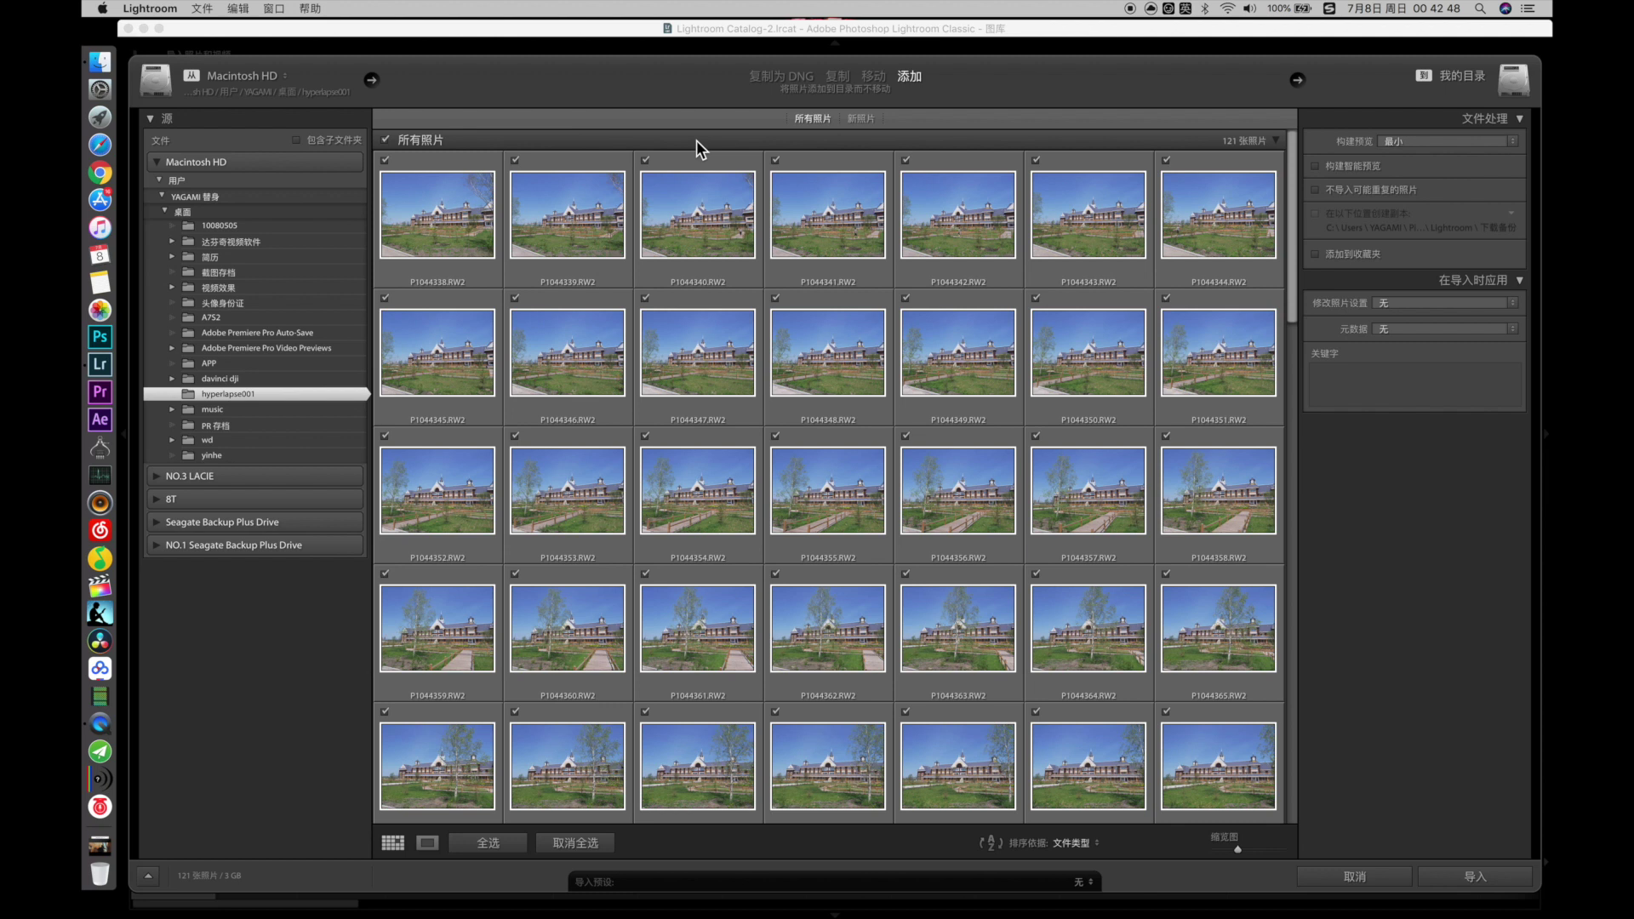
click(385, 140)
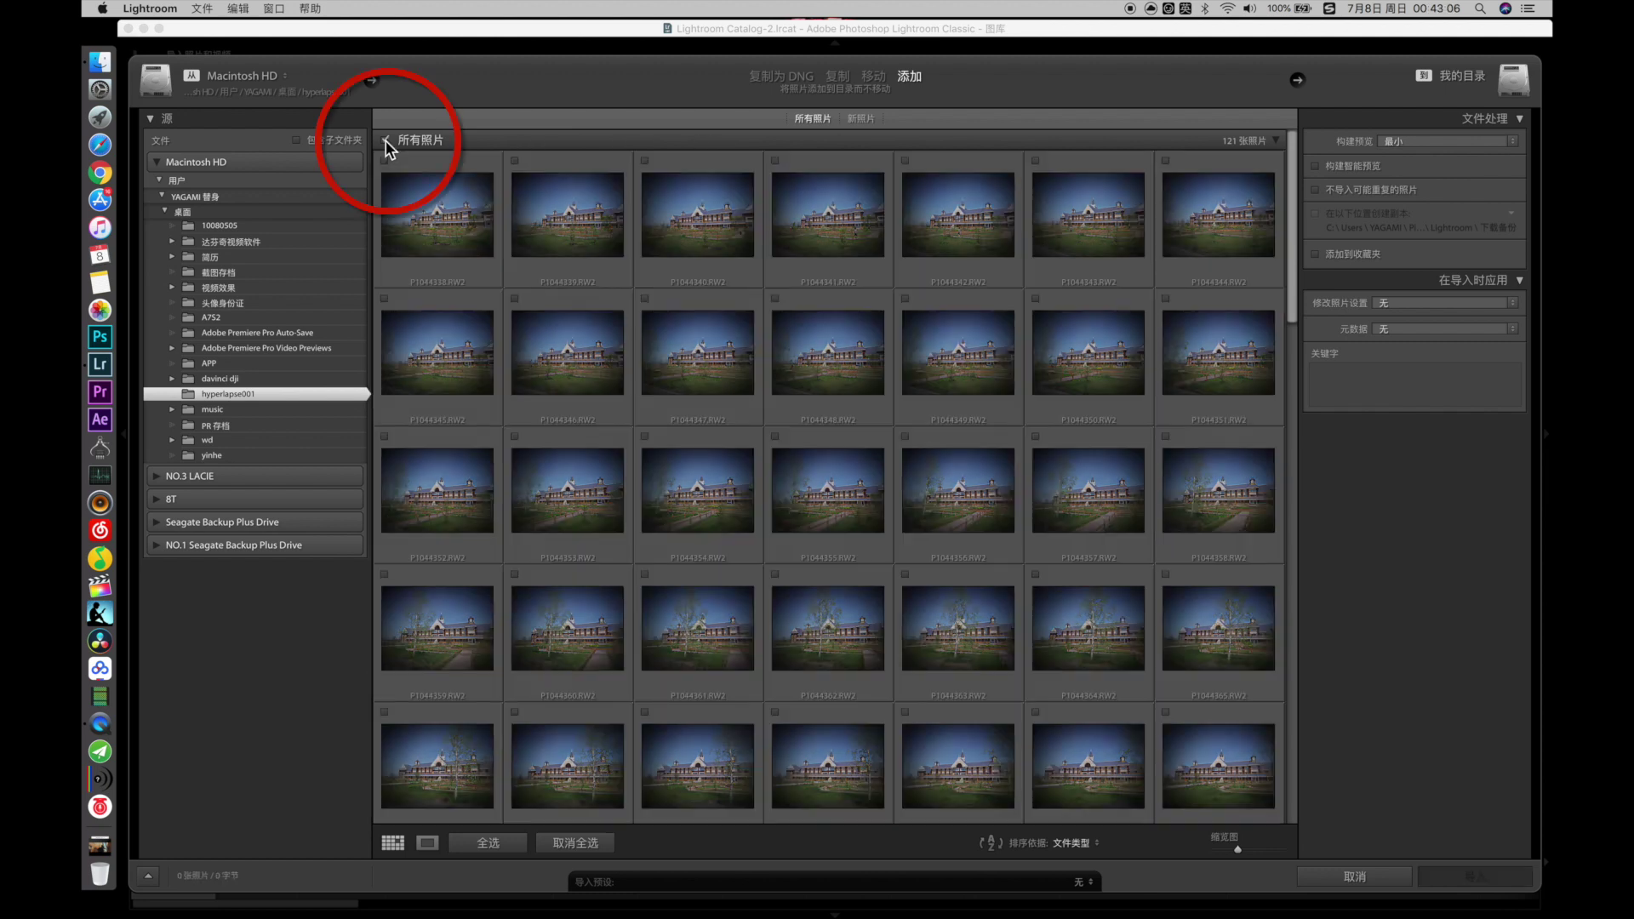
click(386, 141)
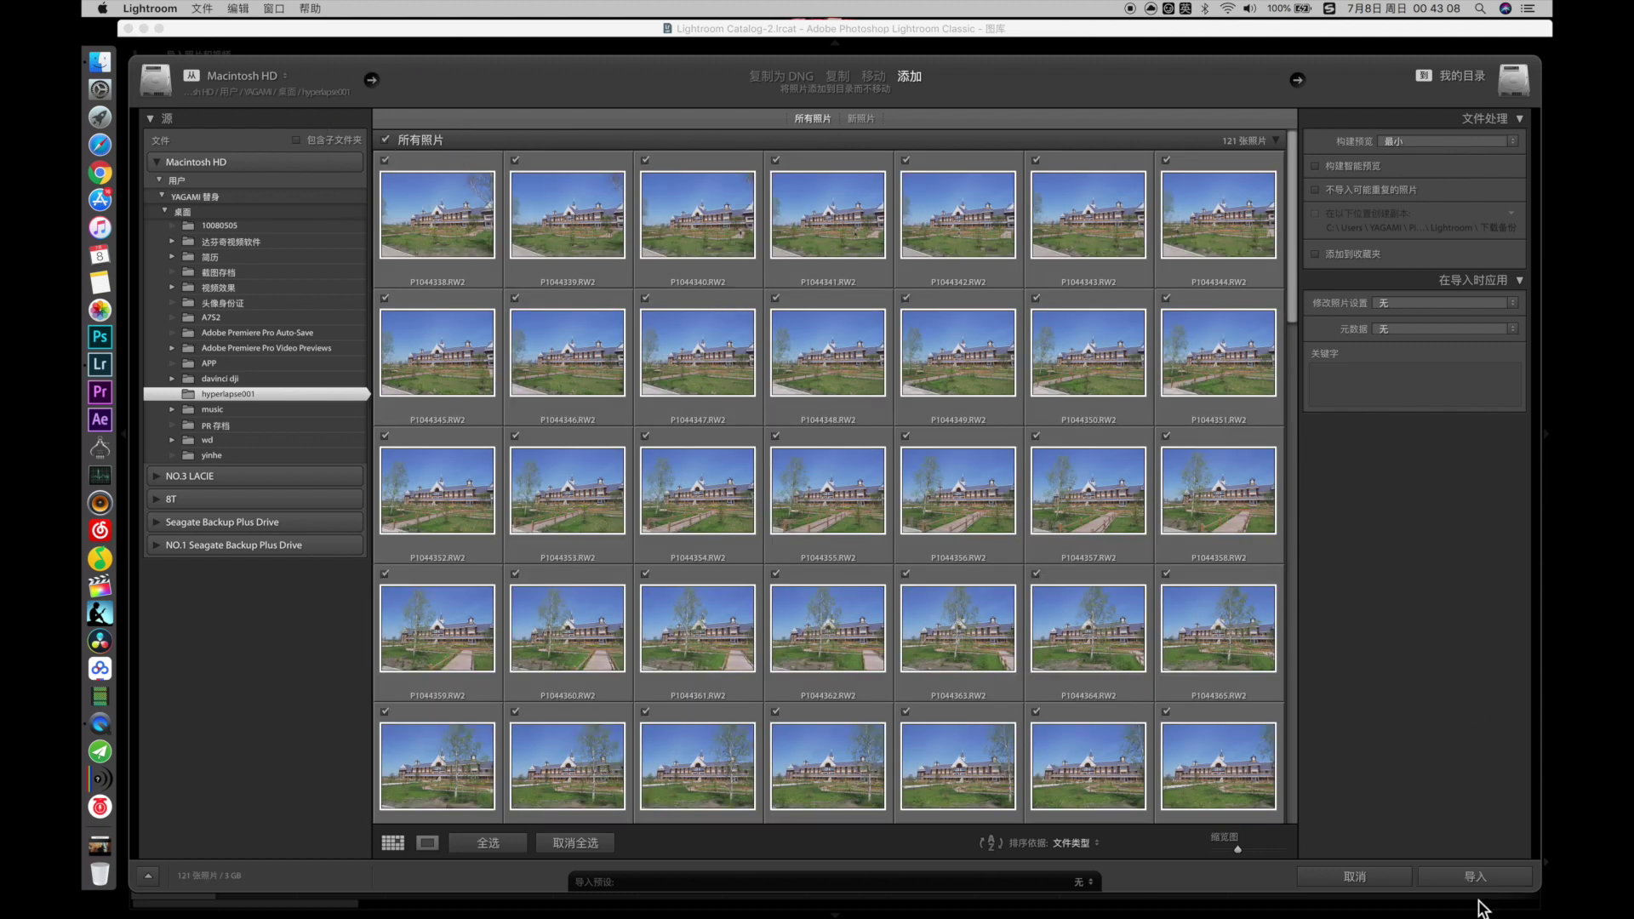
click(1475, 879)
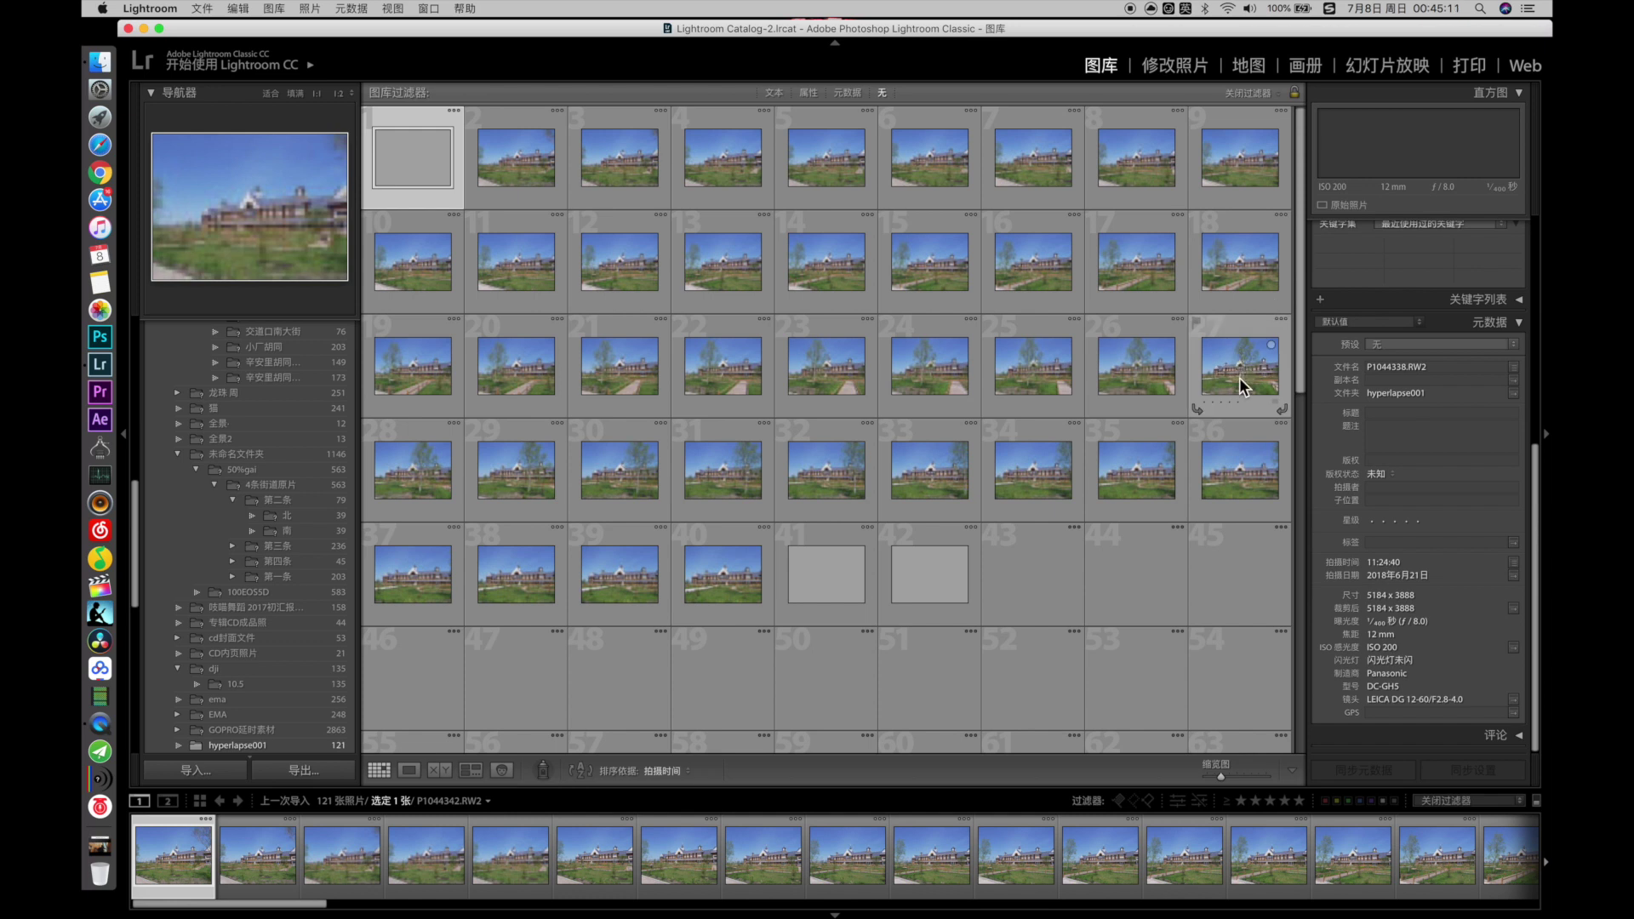
Step: Bring photo P1044339.RW2 into the Develop module, apply Auto tone and correct its white balance with the White Balance Selector
key(j)
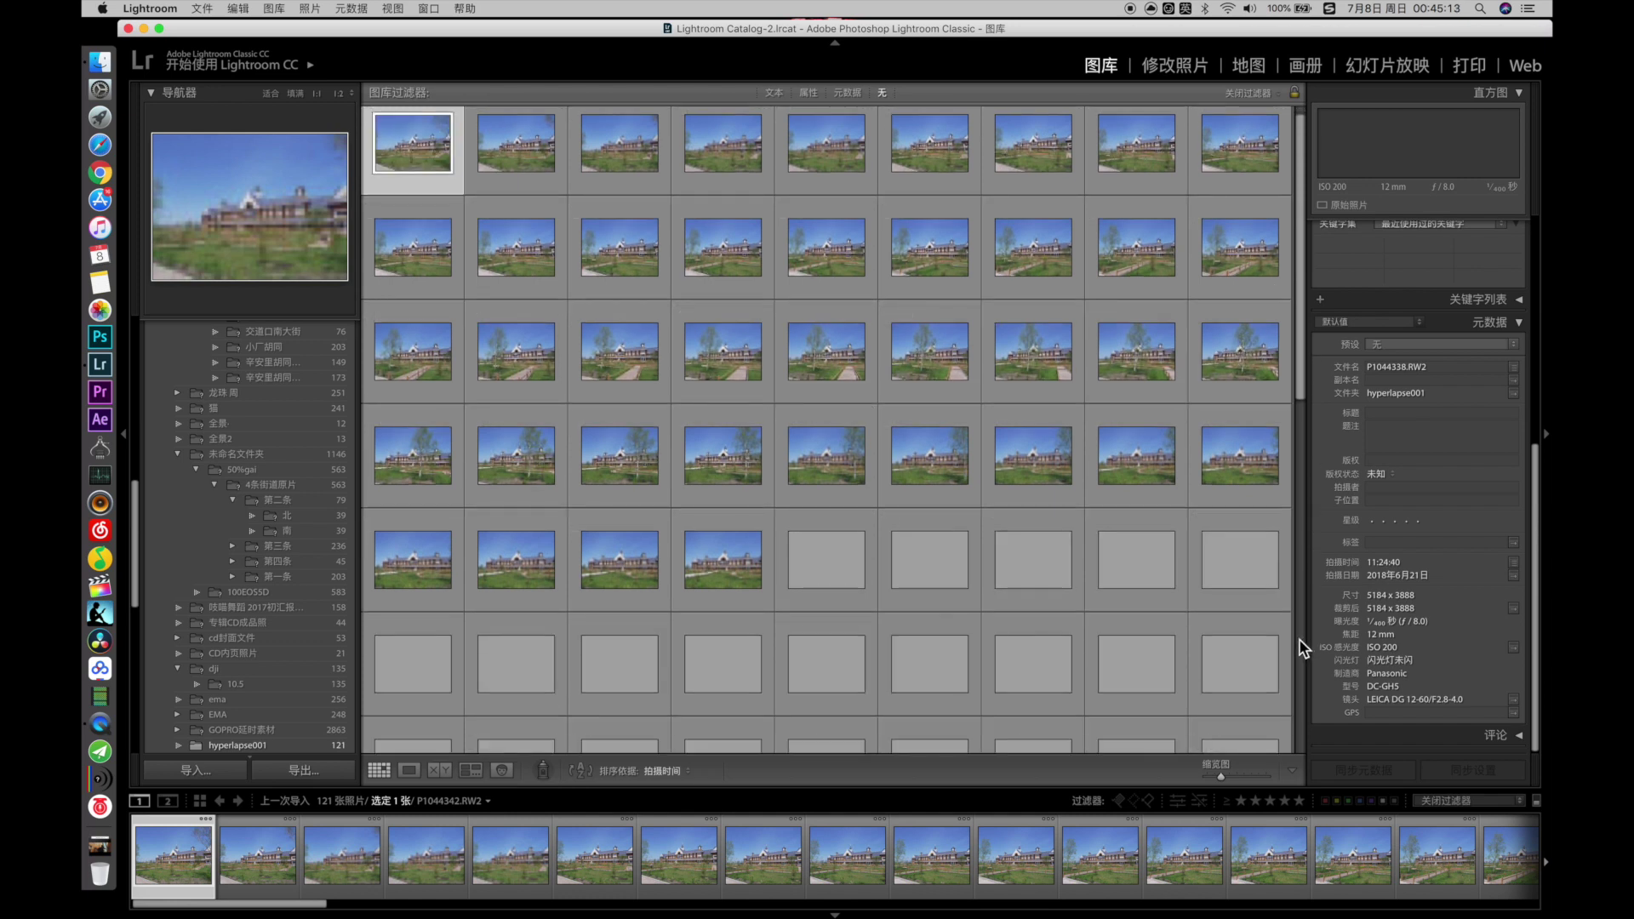
scroll(1289, 673, down, 10)
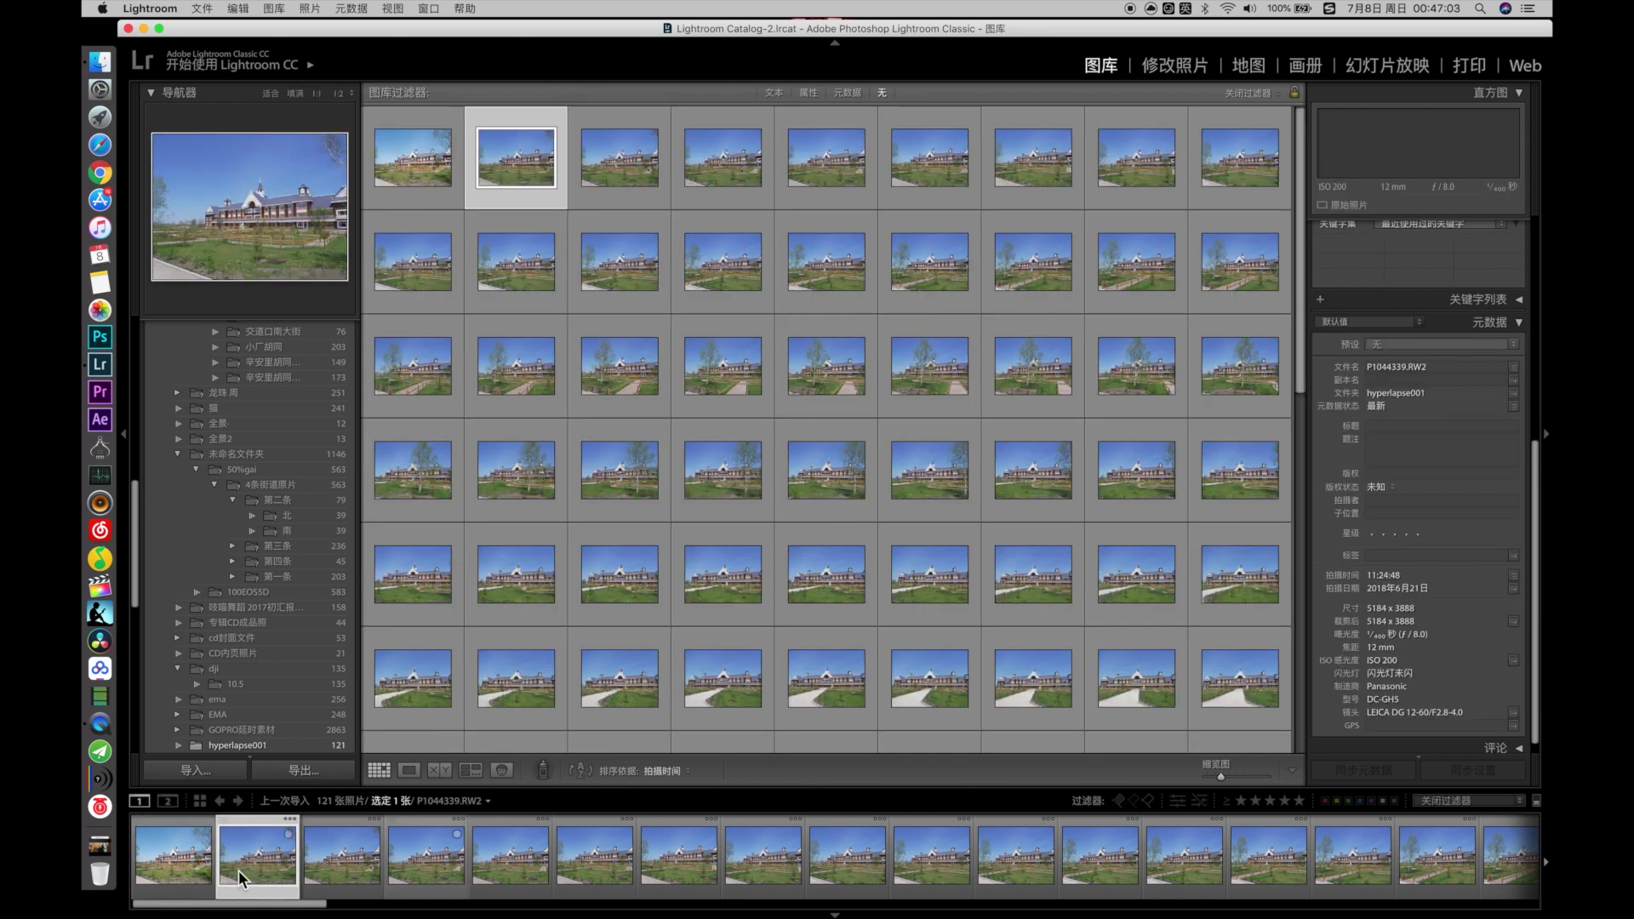
click(1179, 76)
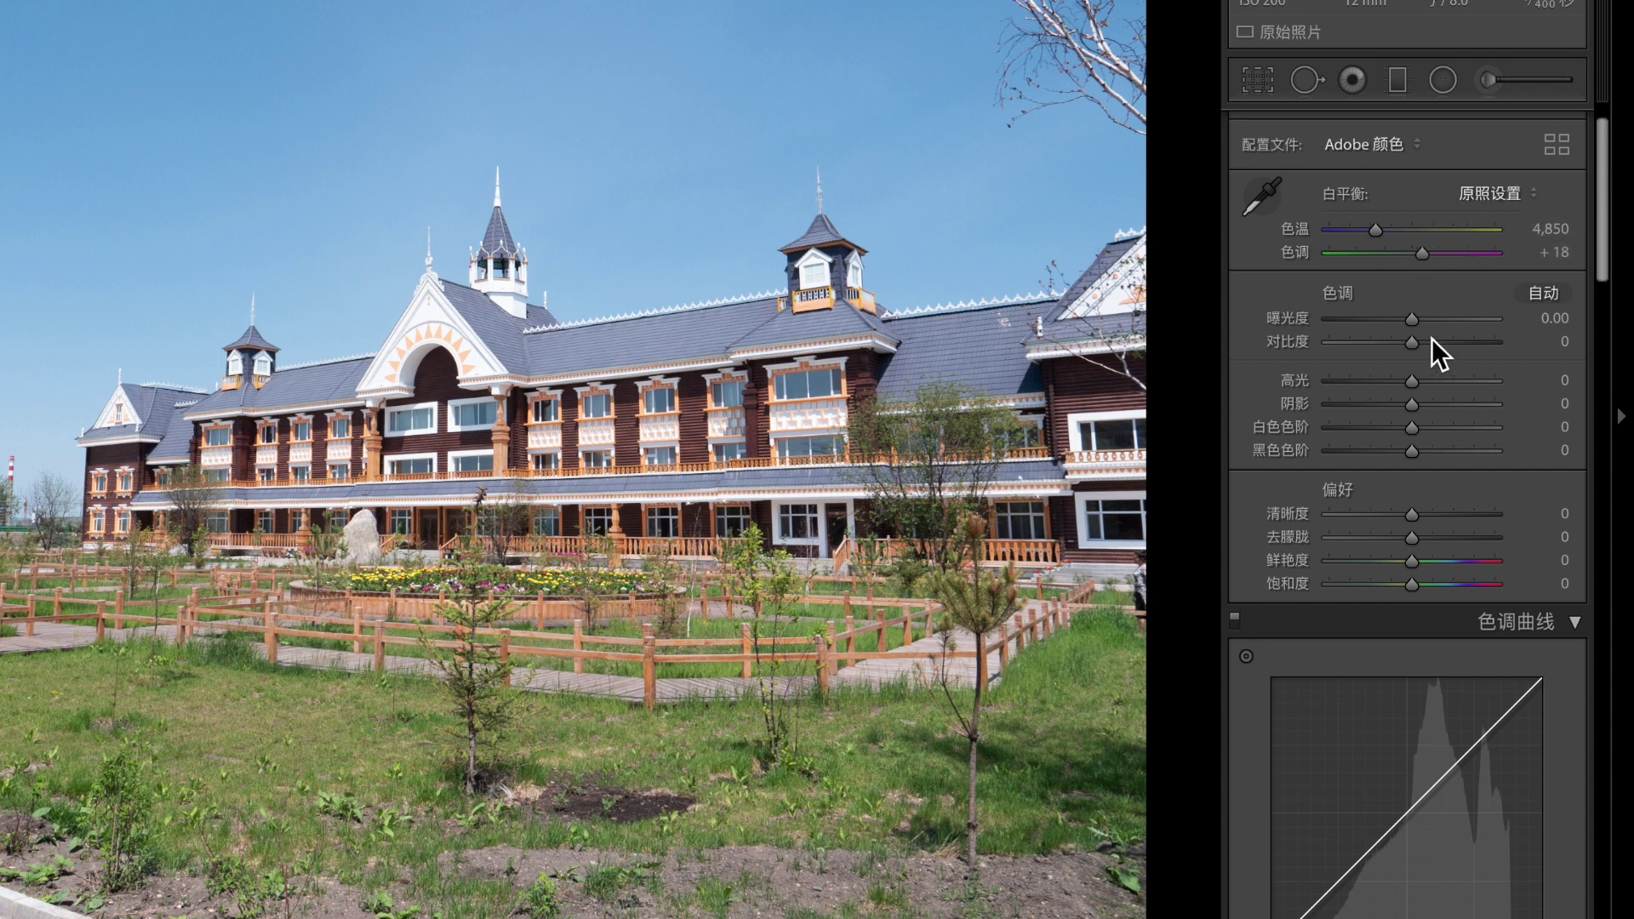
drag(1606, 227, 1613, 171)
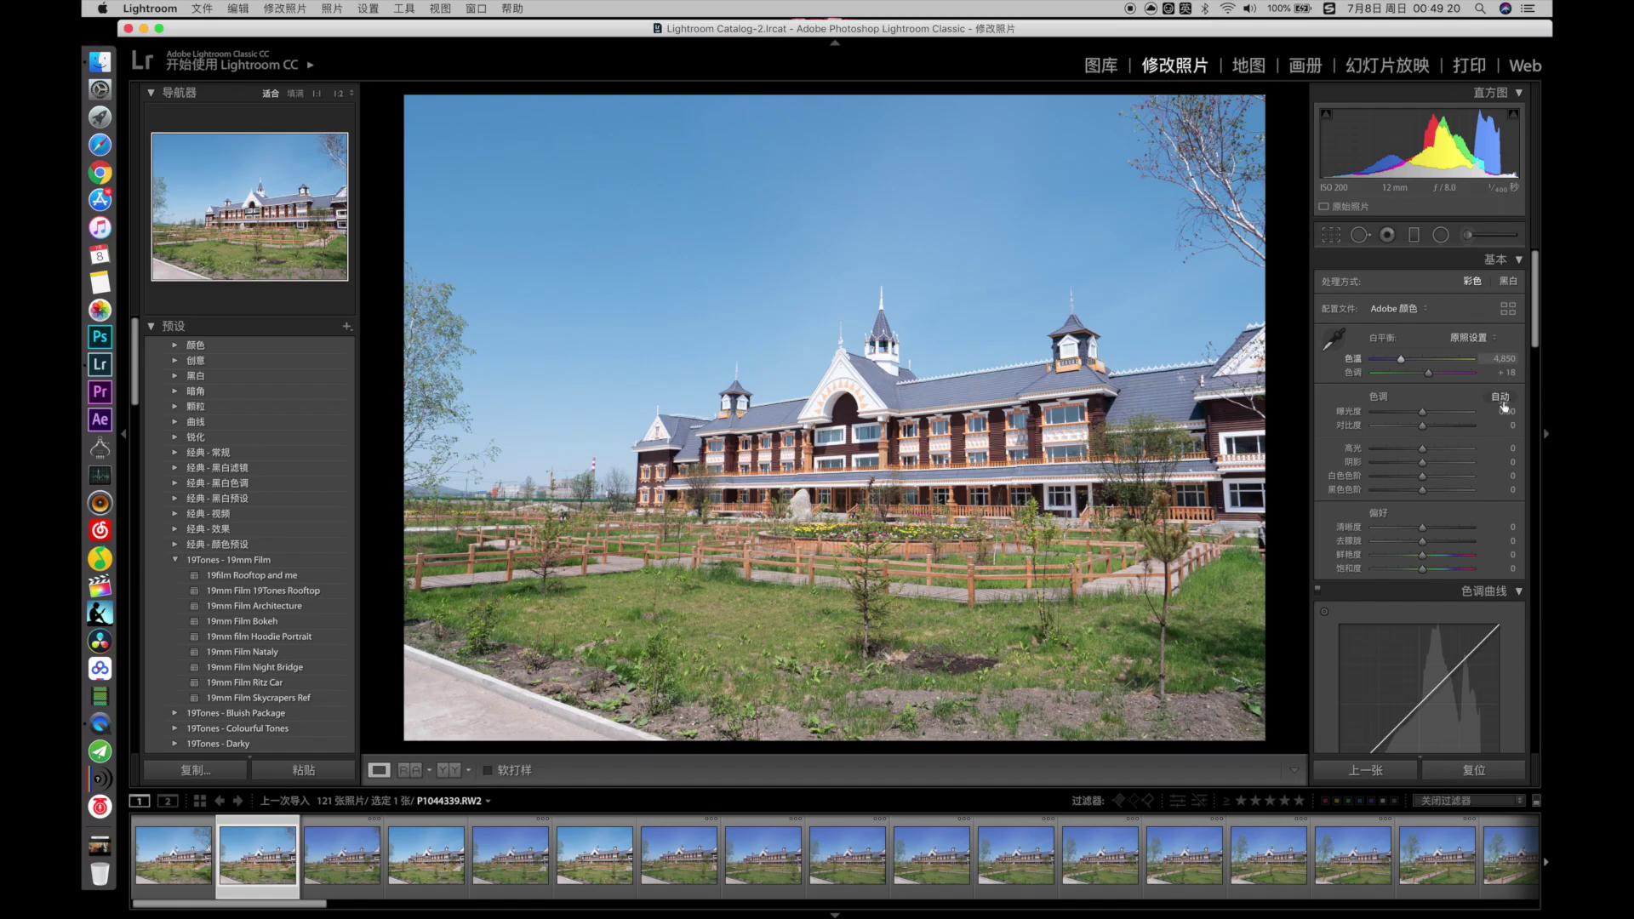
click(1501, 399)
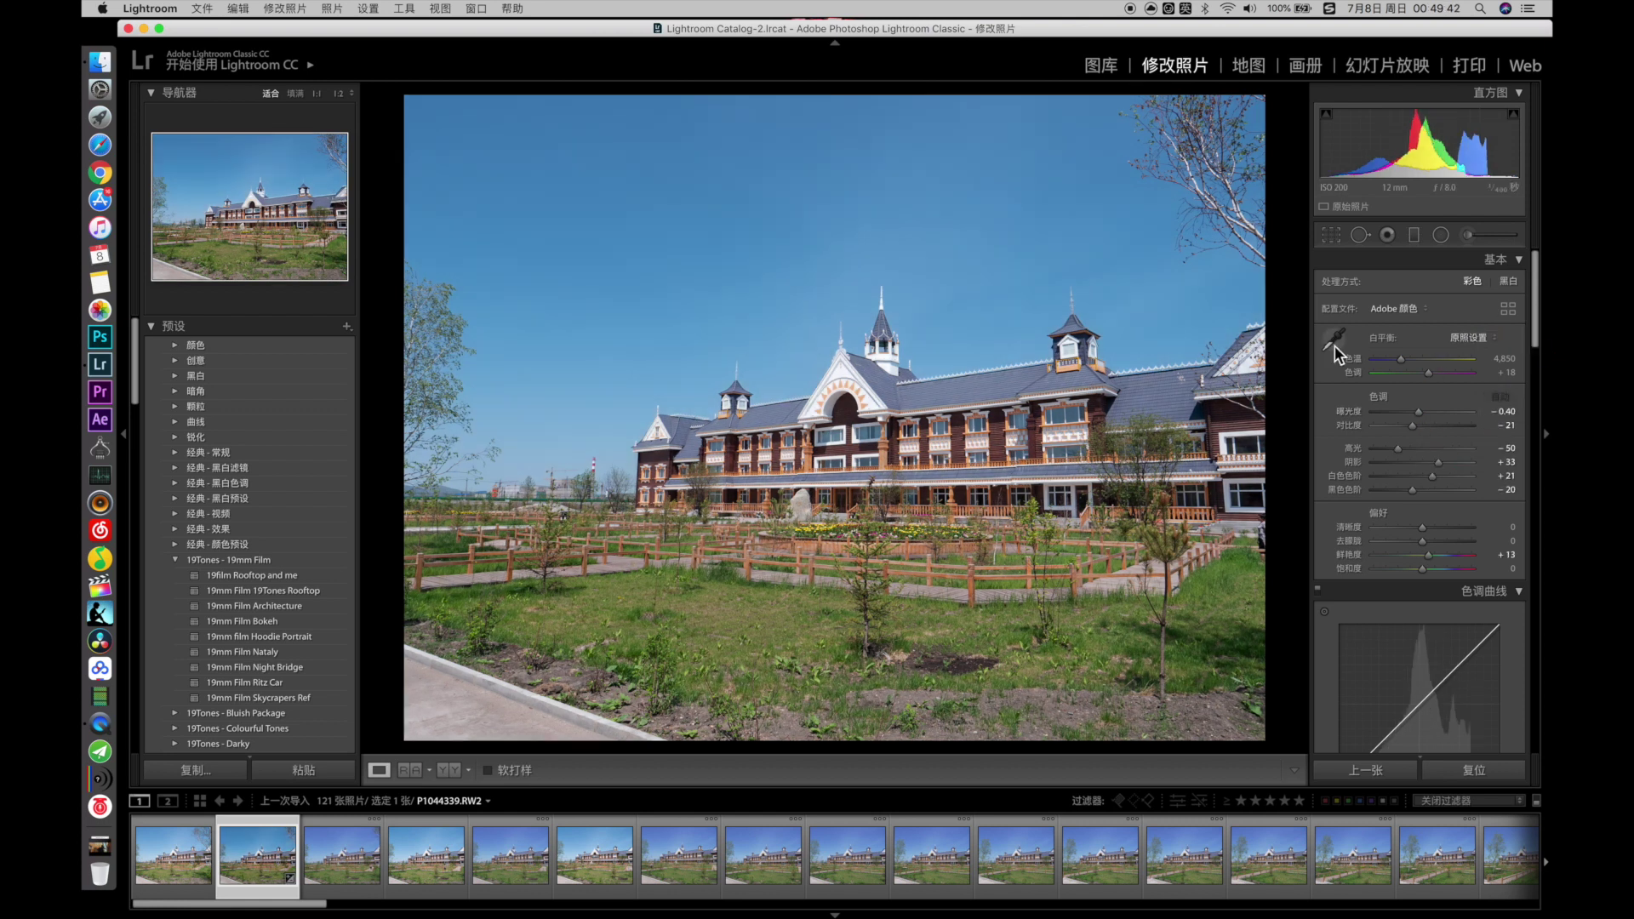
click(1335, 345)
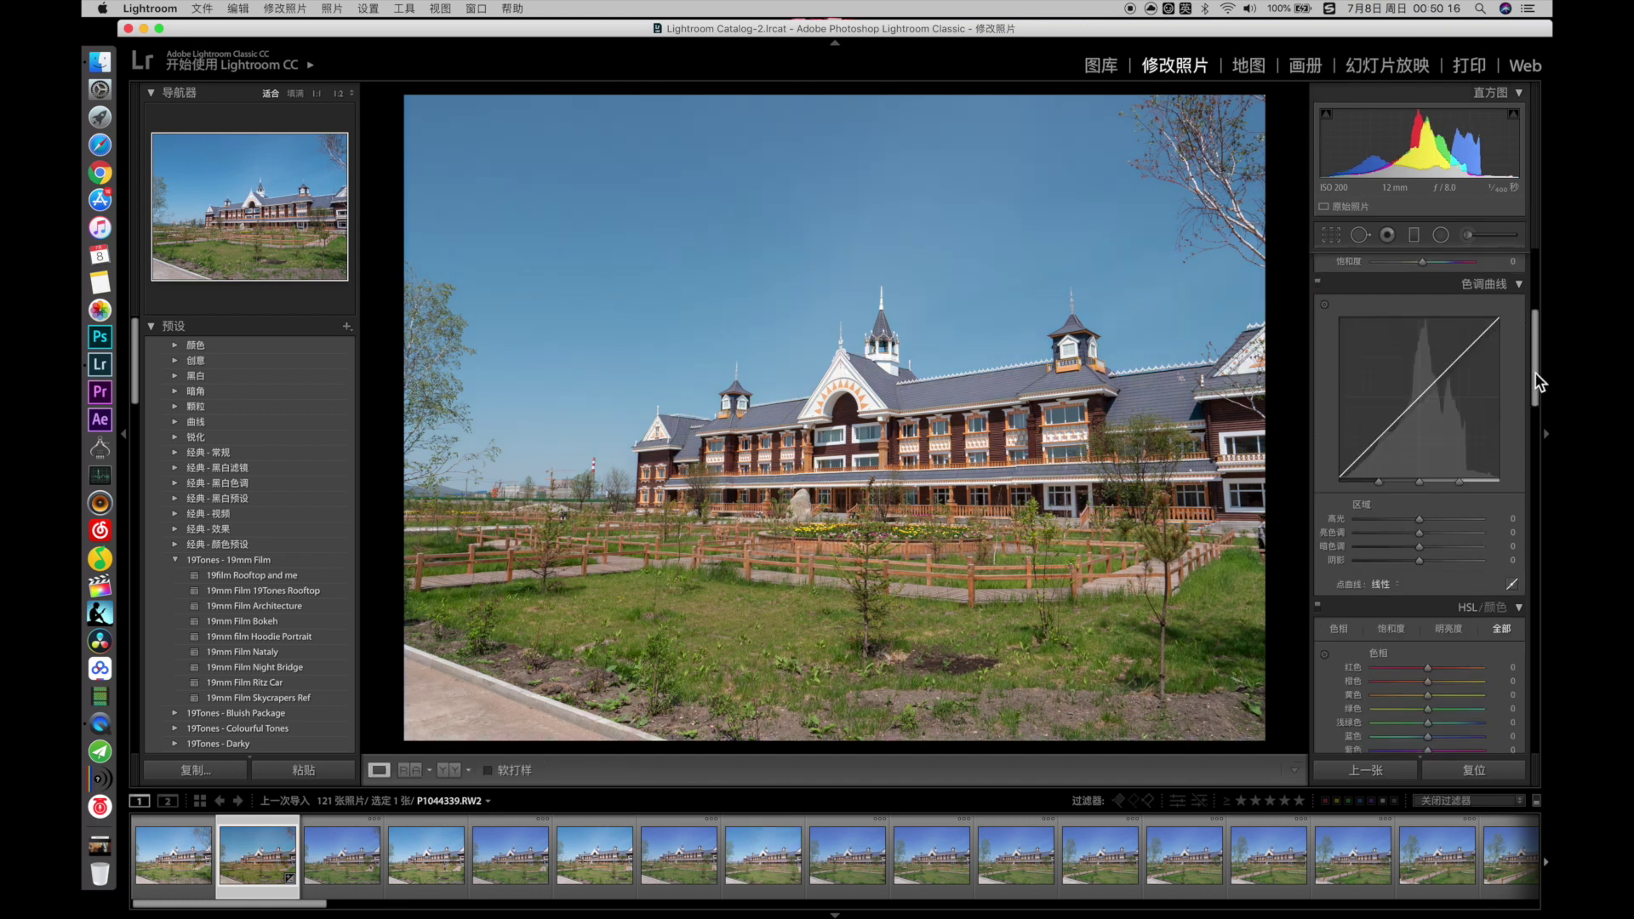
Step: Examine the photo's tone curve, HSL, split toning, sharpening and noise reduction settings
scroll(1535, 371, down, 5)
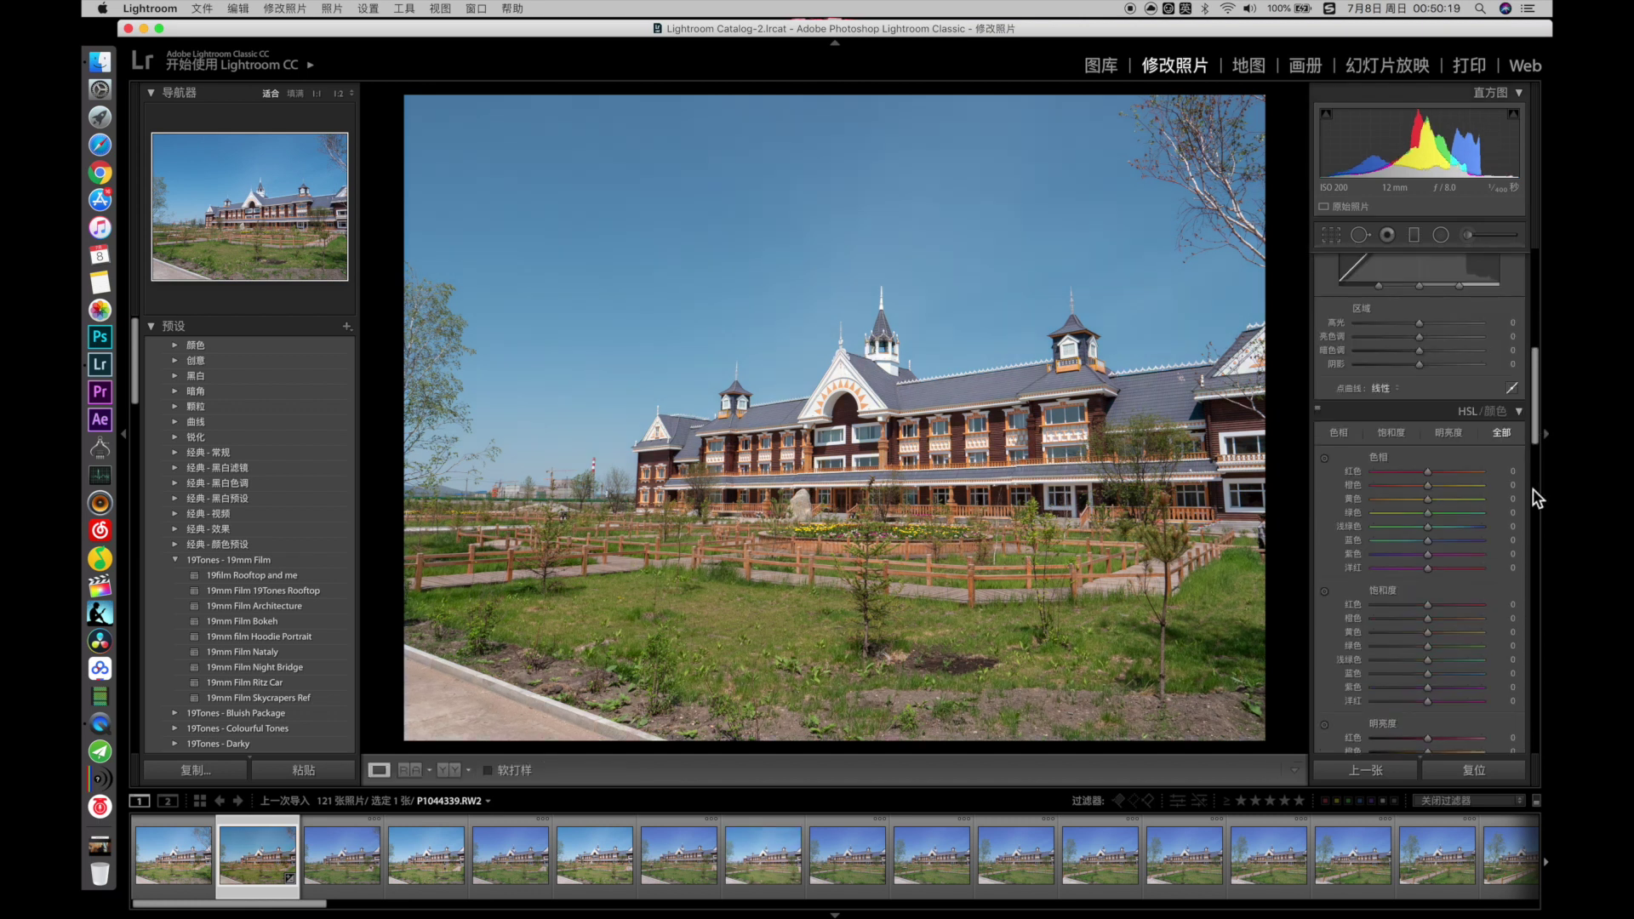
scroll(1534, 489, down, 5)
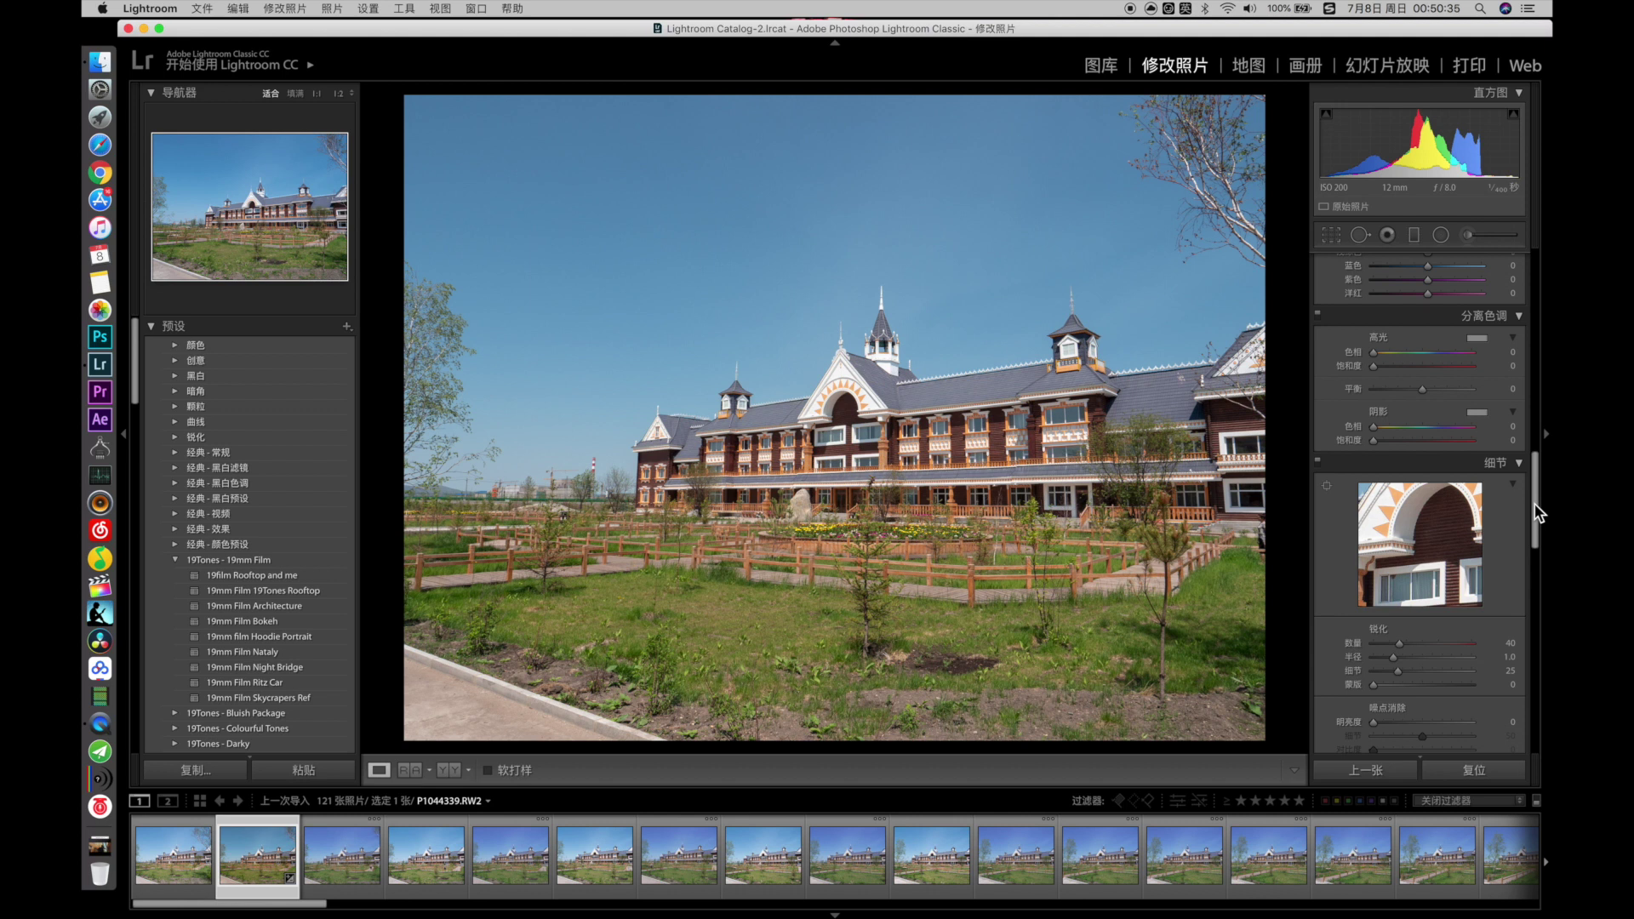
scroll(1514, 510, down, 4)
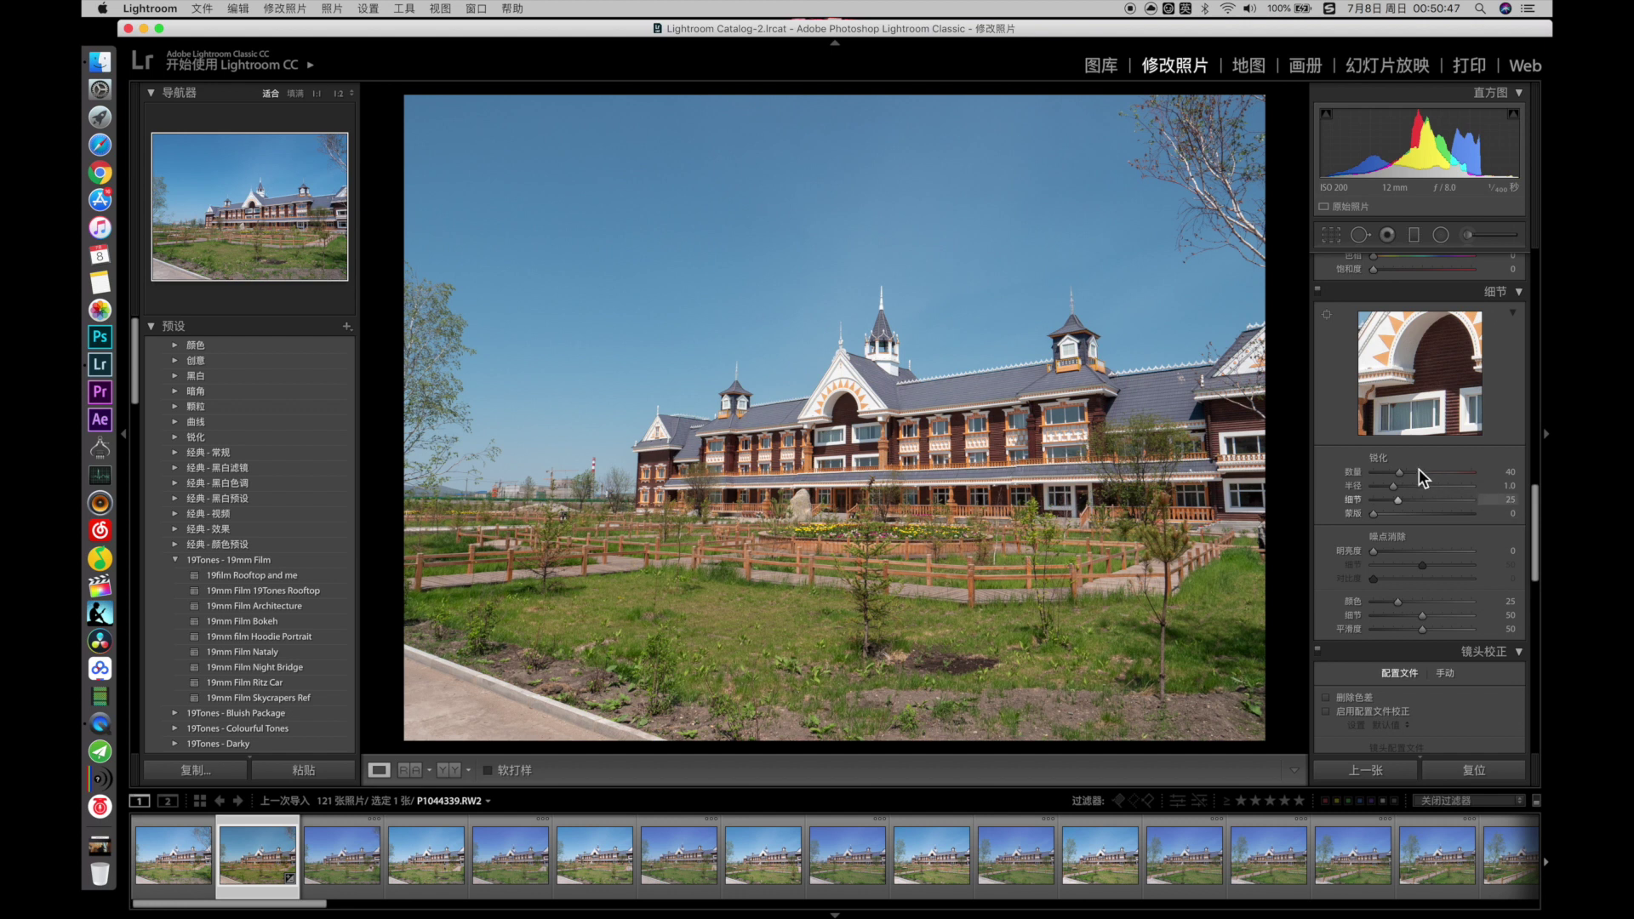
drag(1408, 472, 1409, 472)
scroll(1539, 283, up, 8)
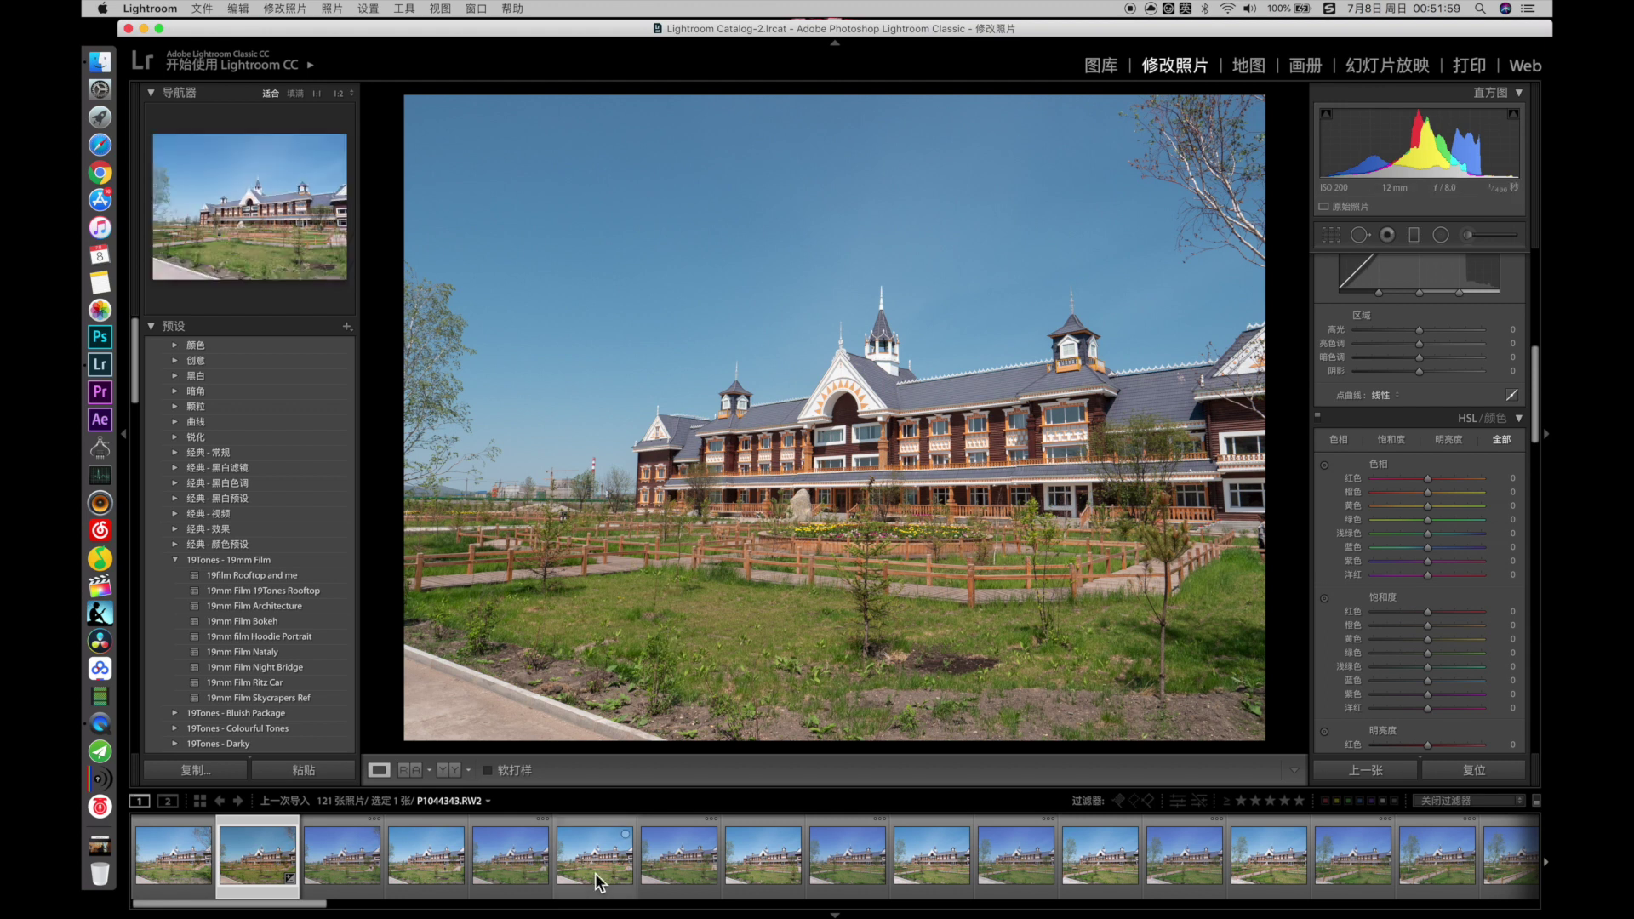
Step: Synchronize the photo's treatment and profile, white balance, basic tone, clarity, dehaze and color settings to all imported photos
key(super+a)
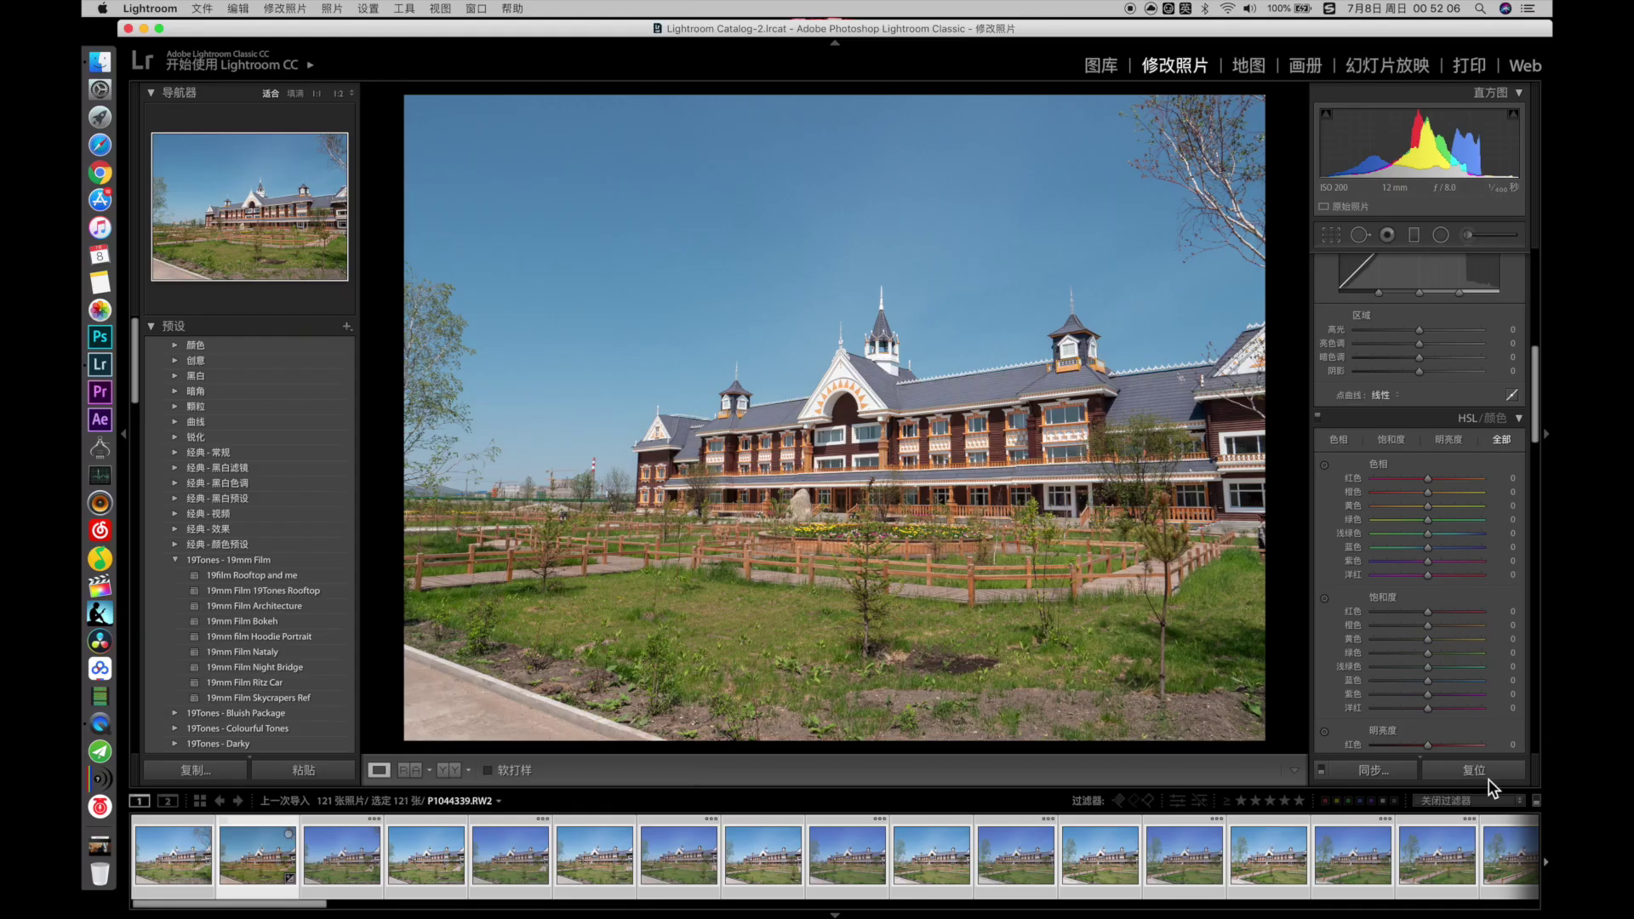
click(1401, 770)
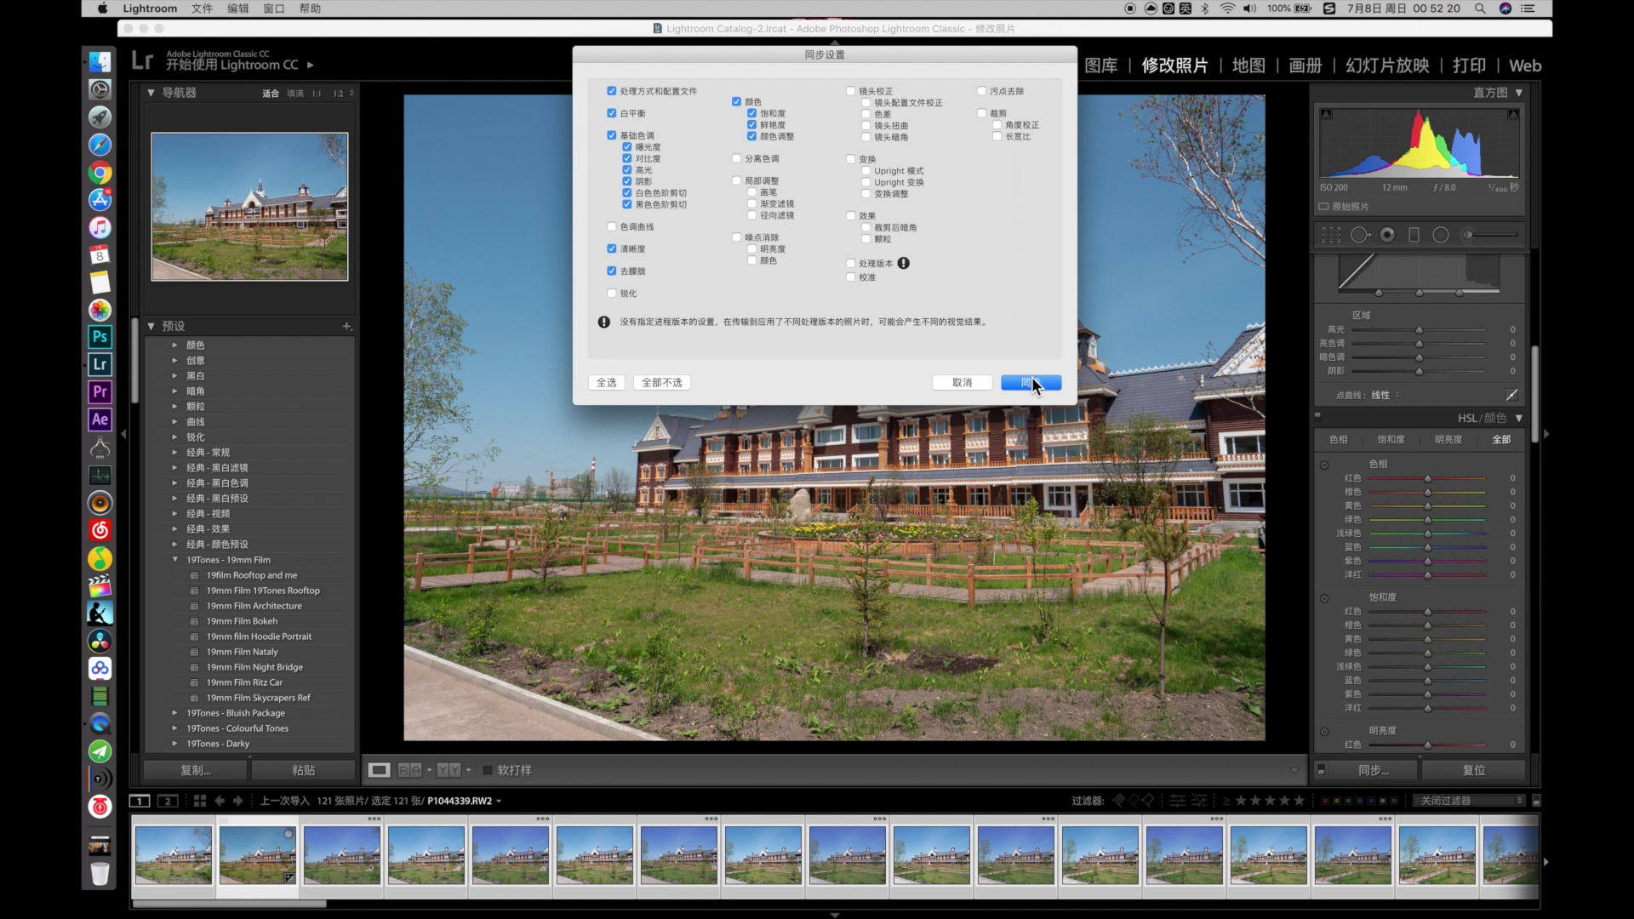
click(1324, 826)
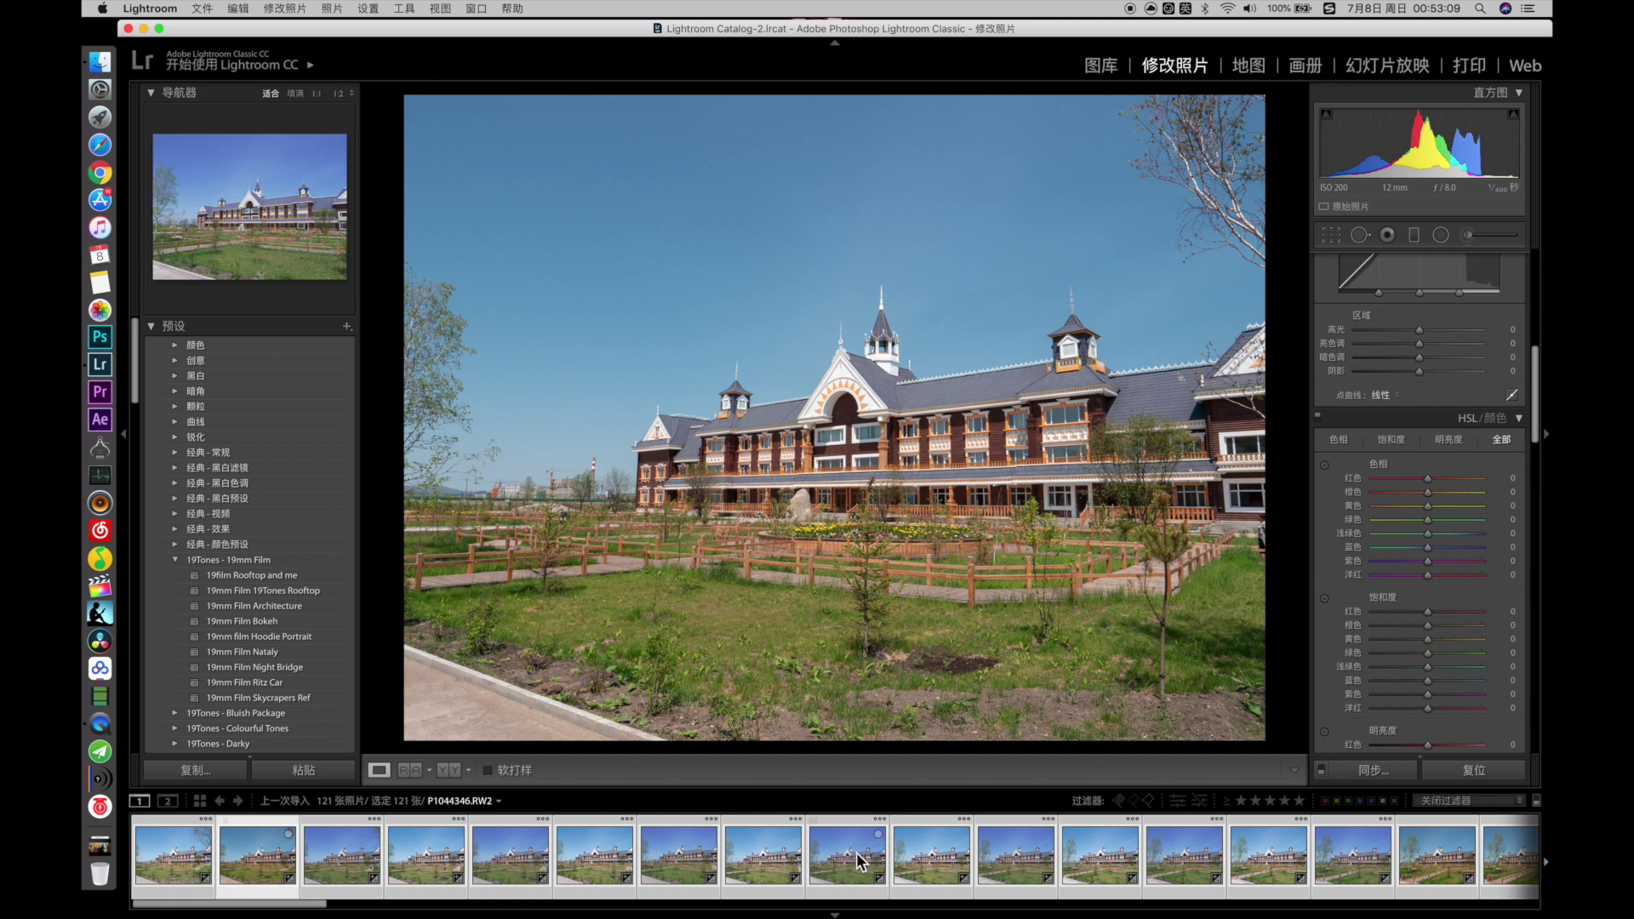
Step: Export all selected photos to the hard drive as JPEG at quality 100 in the AdobeRGB (1998) color space
right_click(857, 862)
mouse_move(936, 838)
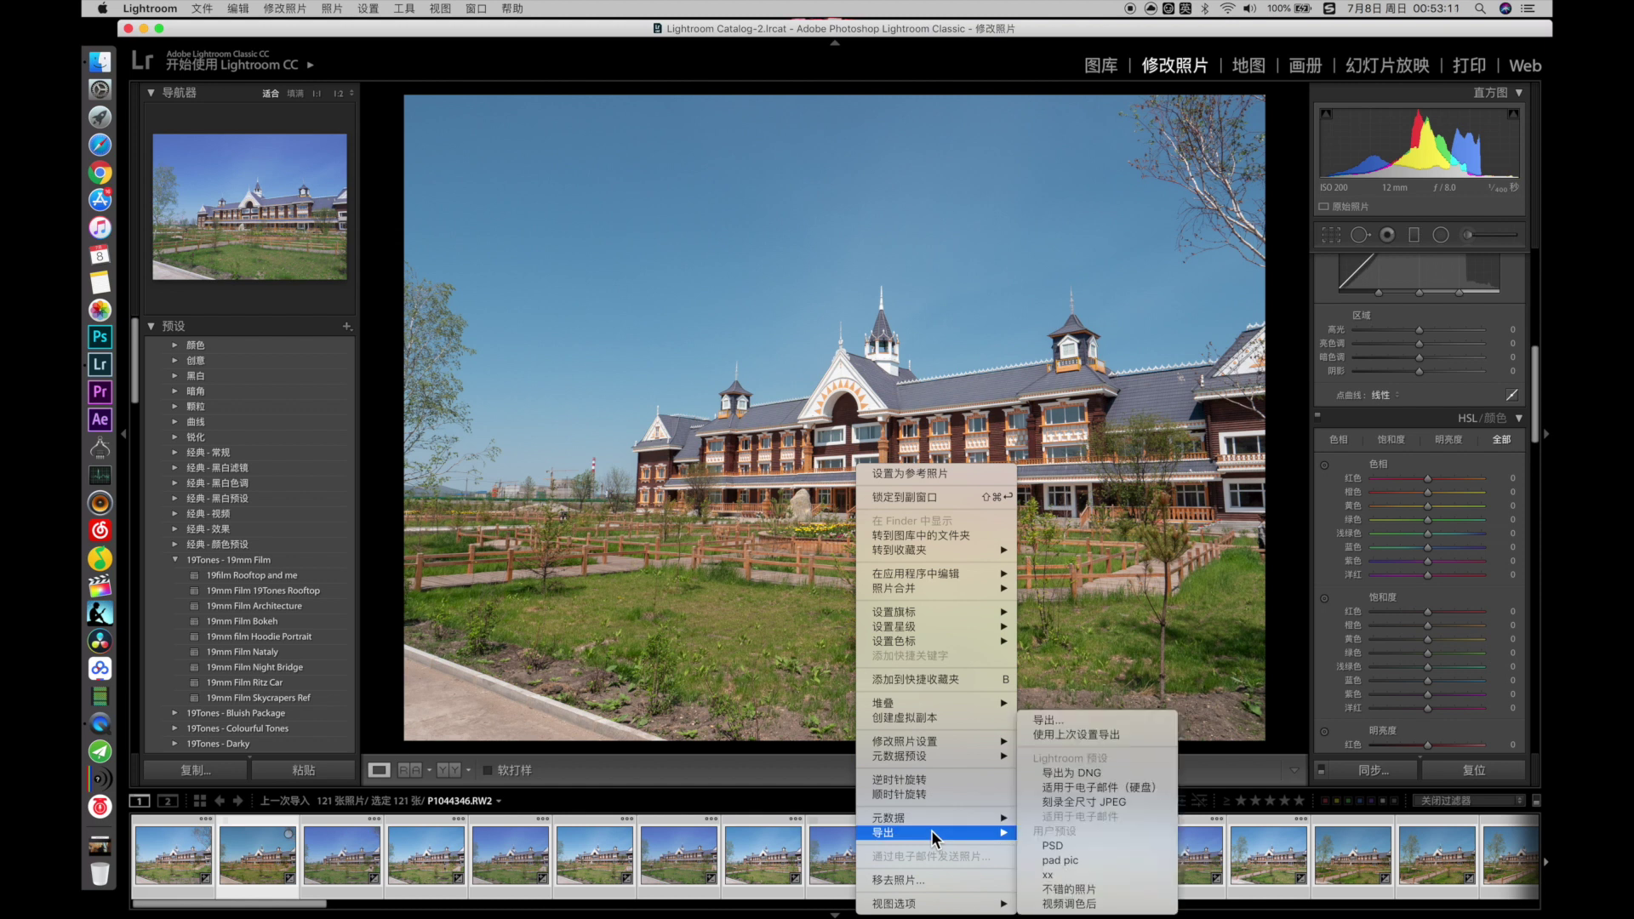
click(1167, 729)
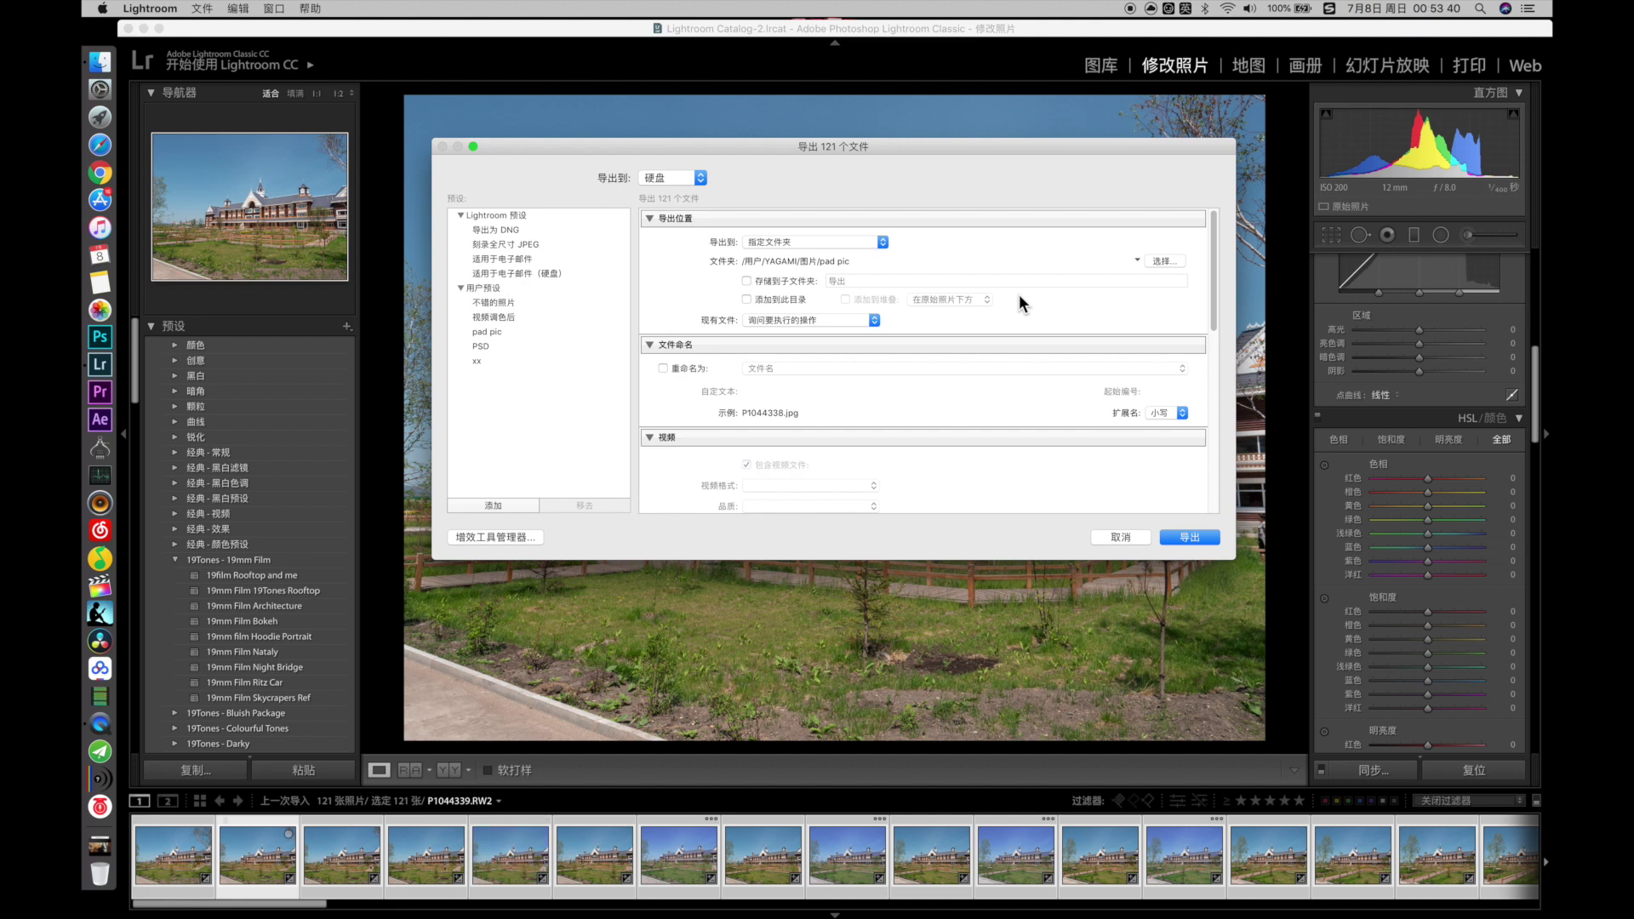
scroll(1019, 293, down, 5)
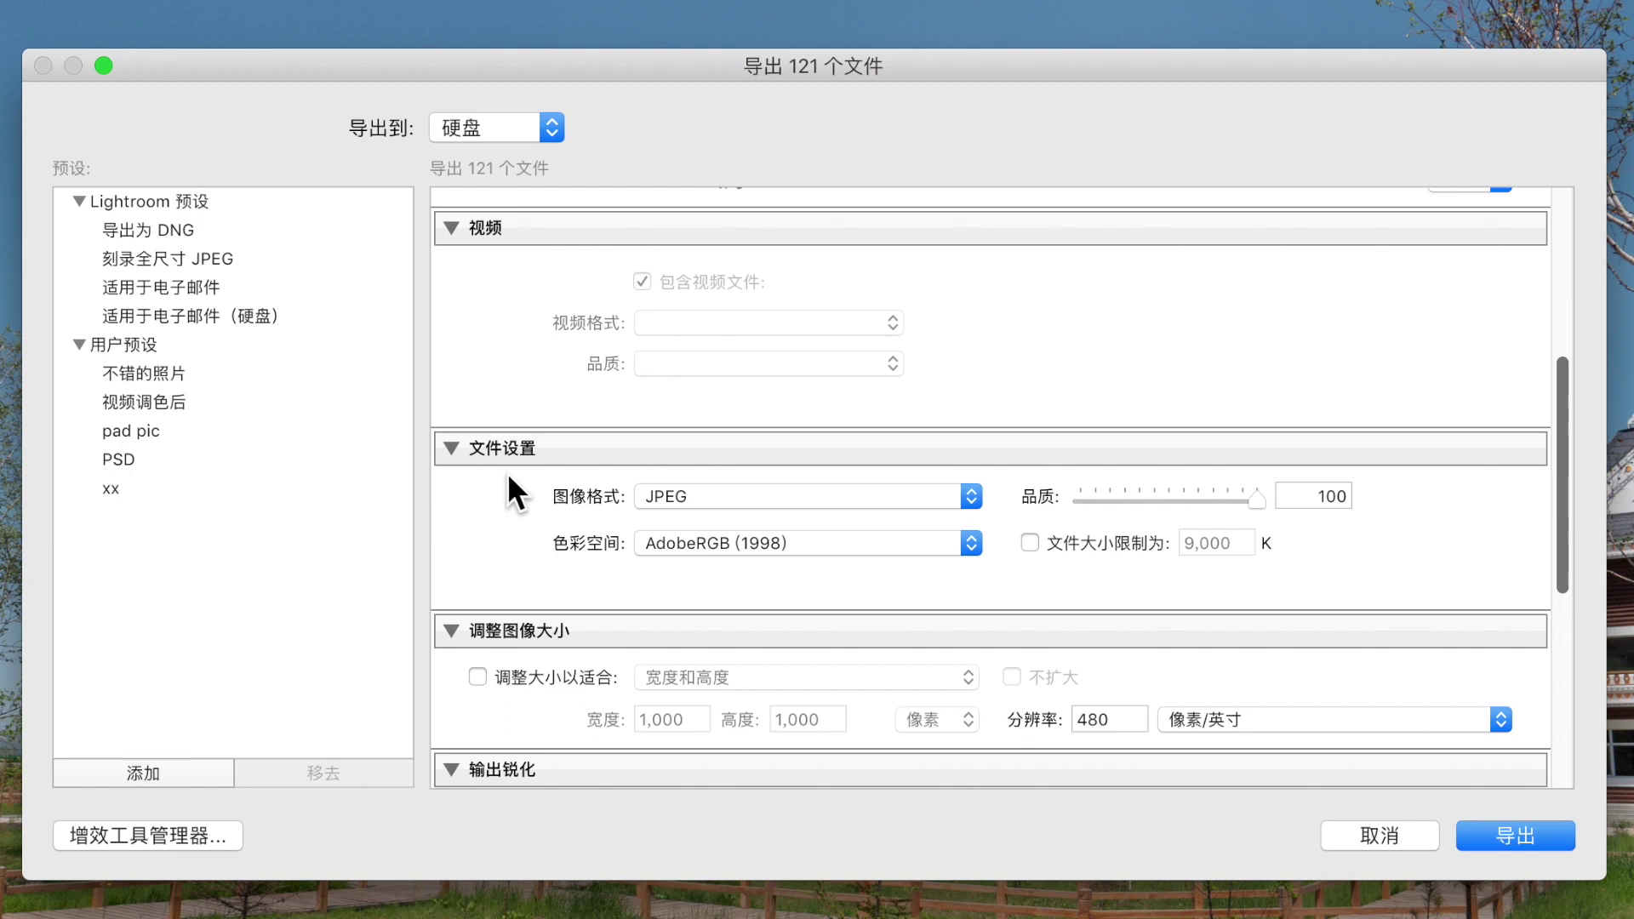
drag(1562, 400, 1560, 233)
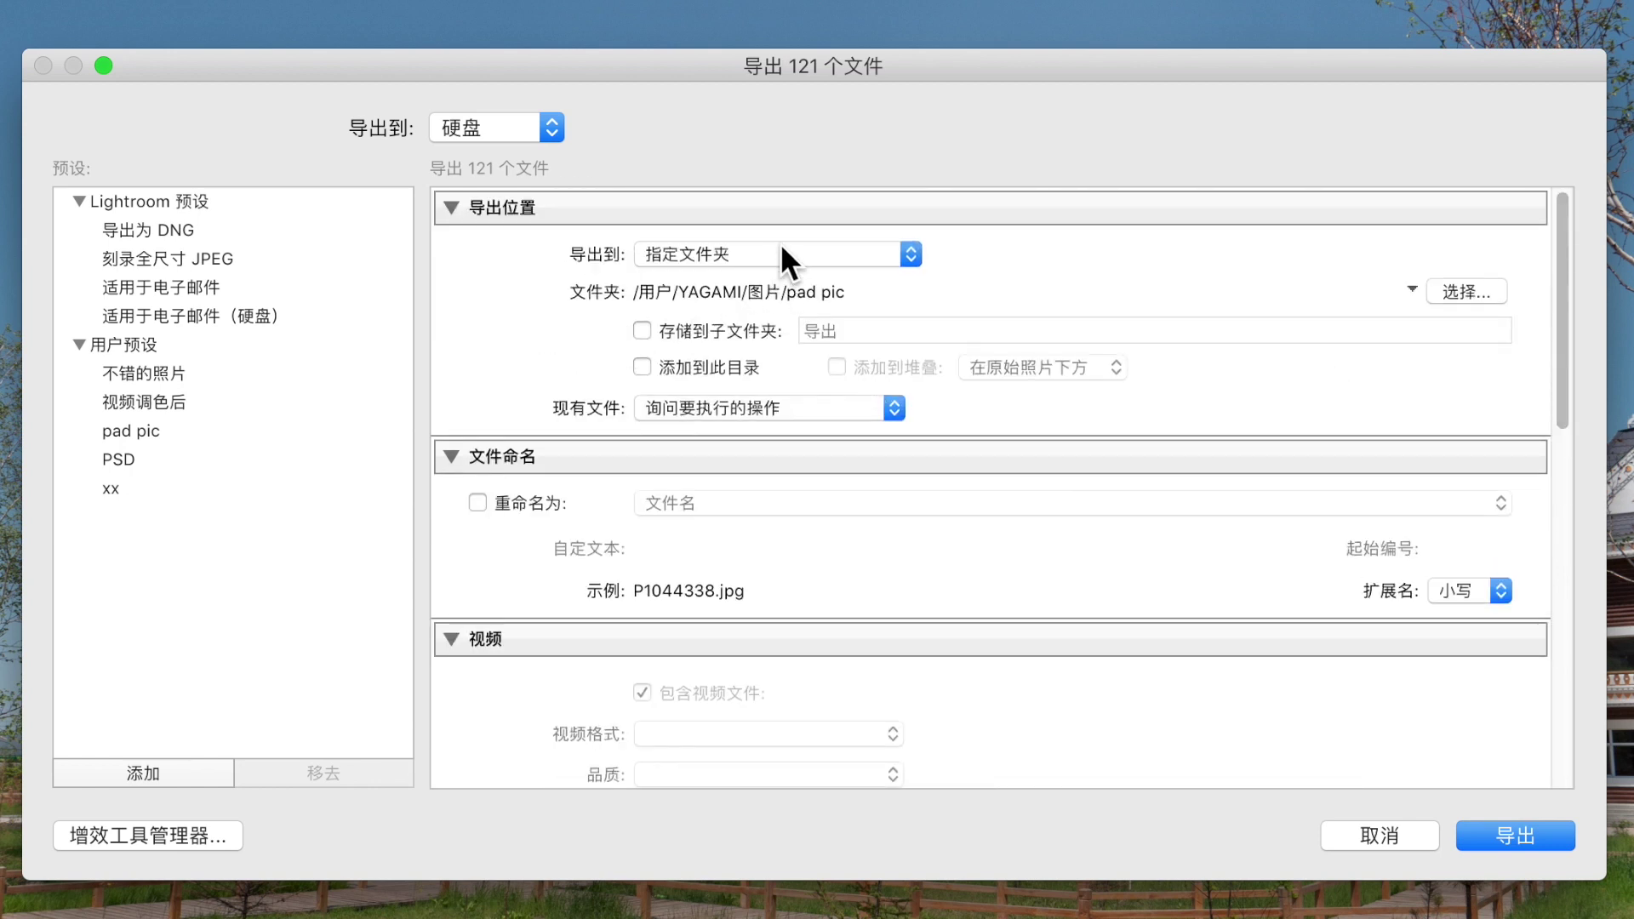
key(Return)
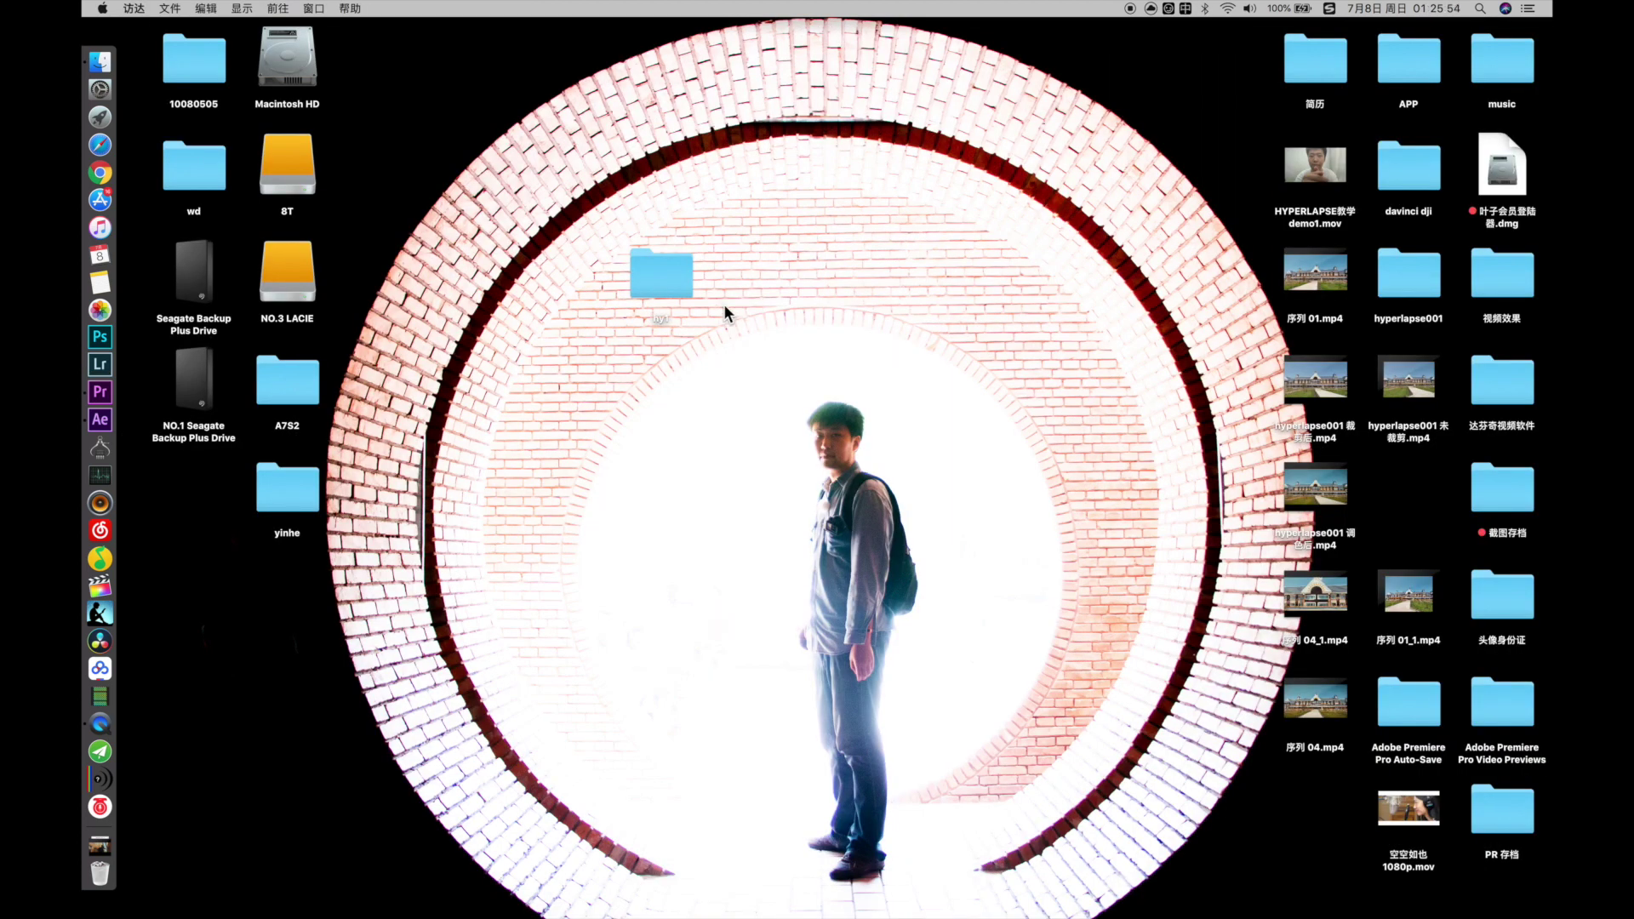
Step: Open the hy1 folder on the desktop and look through the exported JPEG photos
double_click(669, 288)
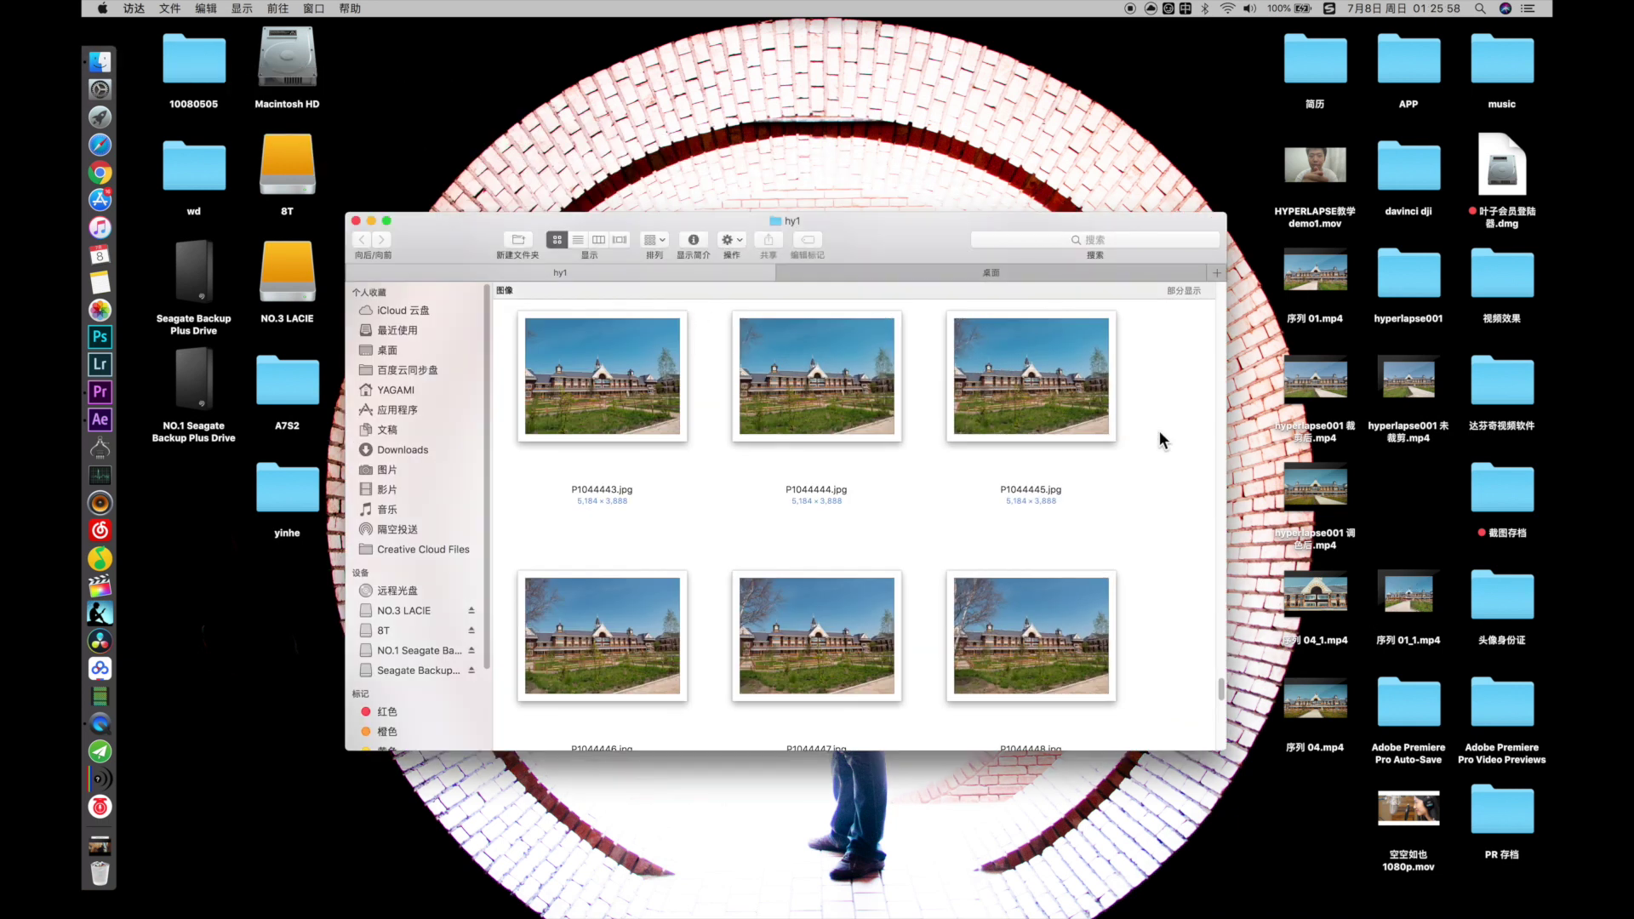
scroll(1160, 432, up, 10)
scroll(1163, 445, up, 10)
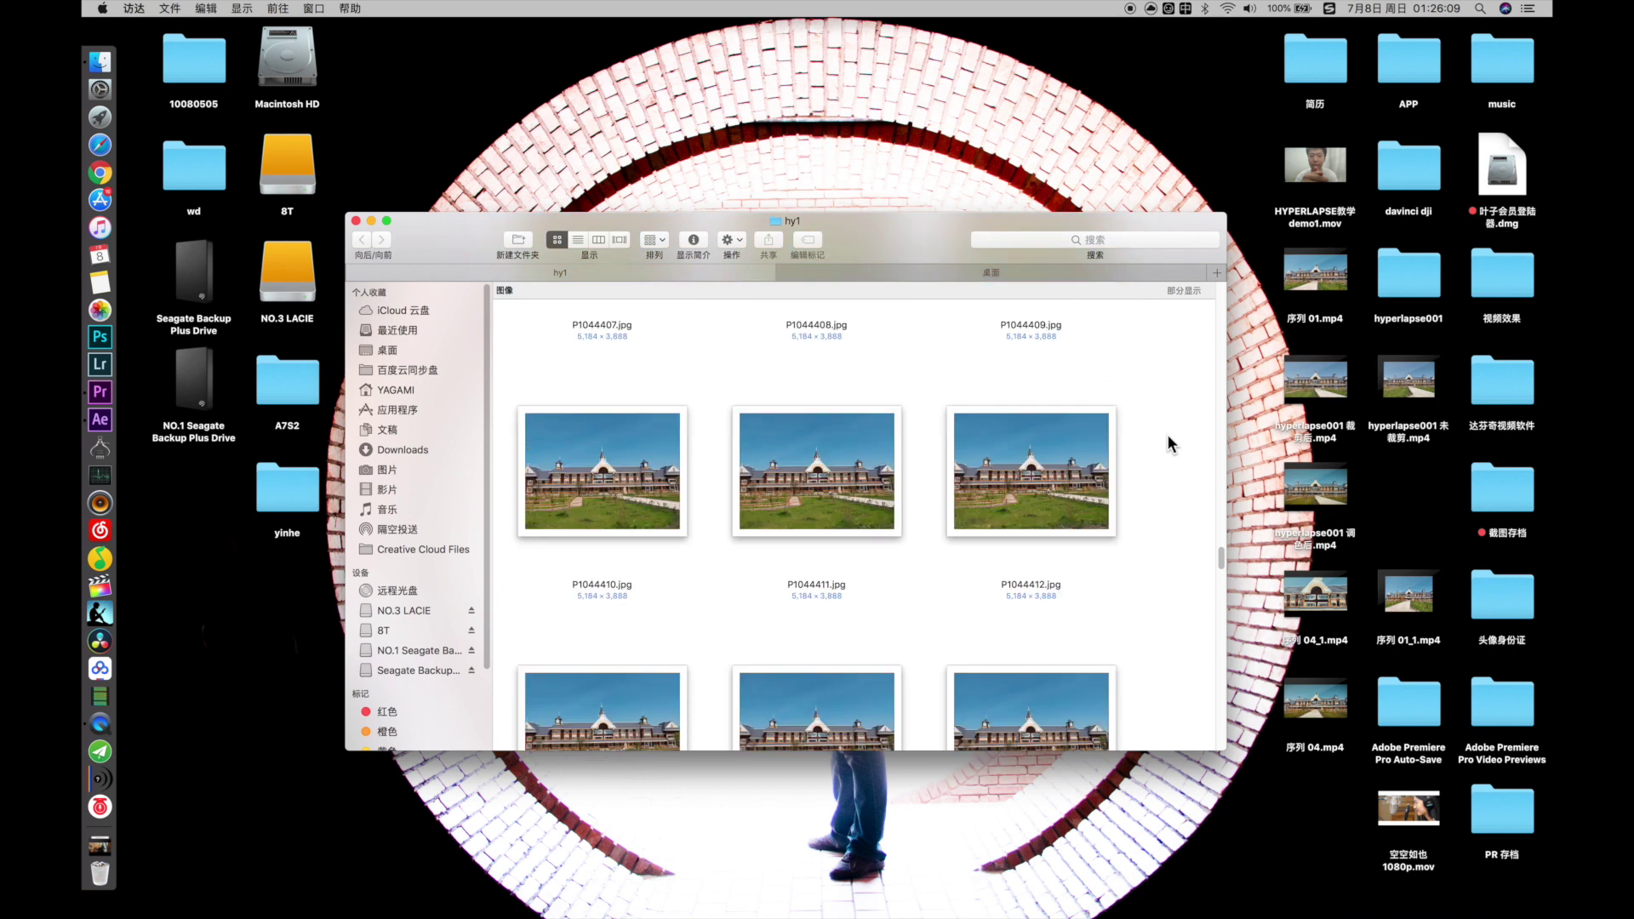
Step: Switch to Premiere Pro and create a new project named 延时摄影1 with the default settings
click(100, 392)
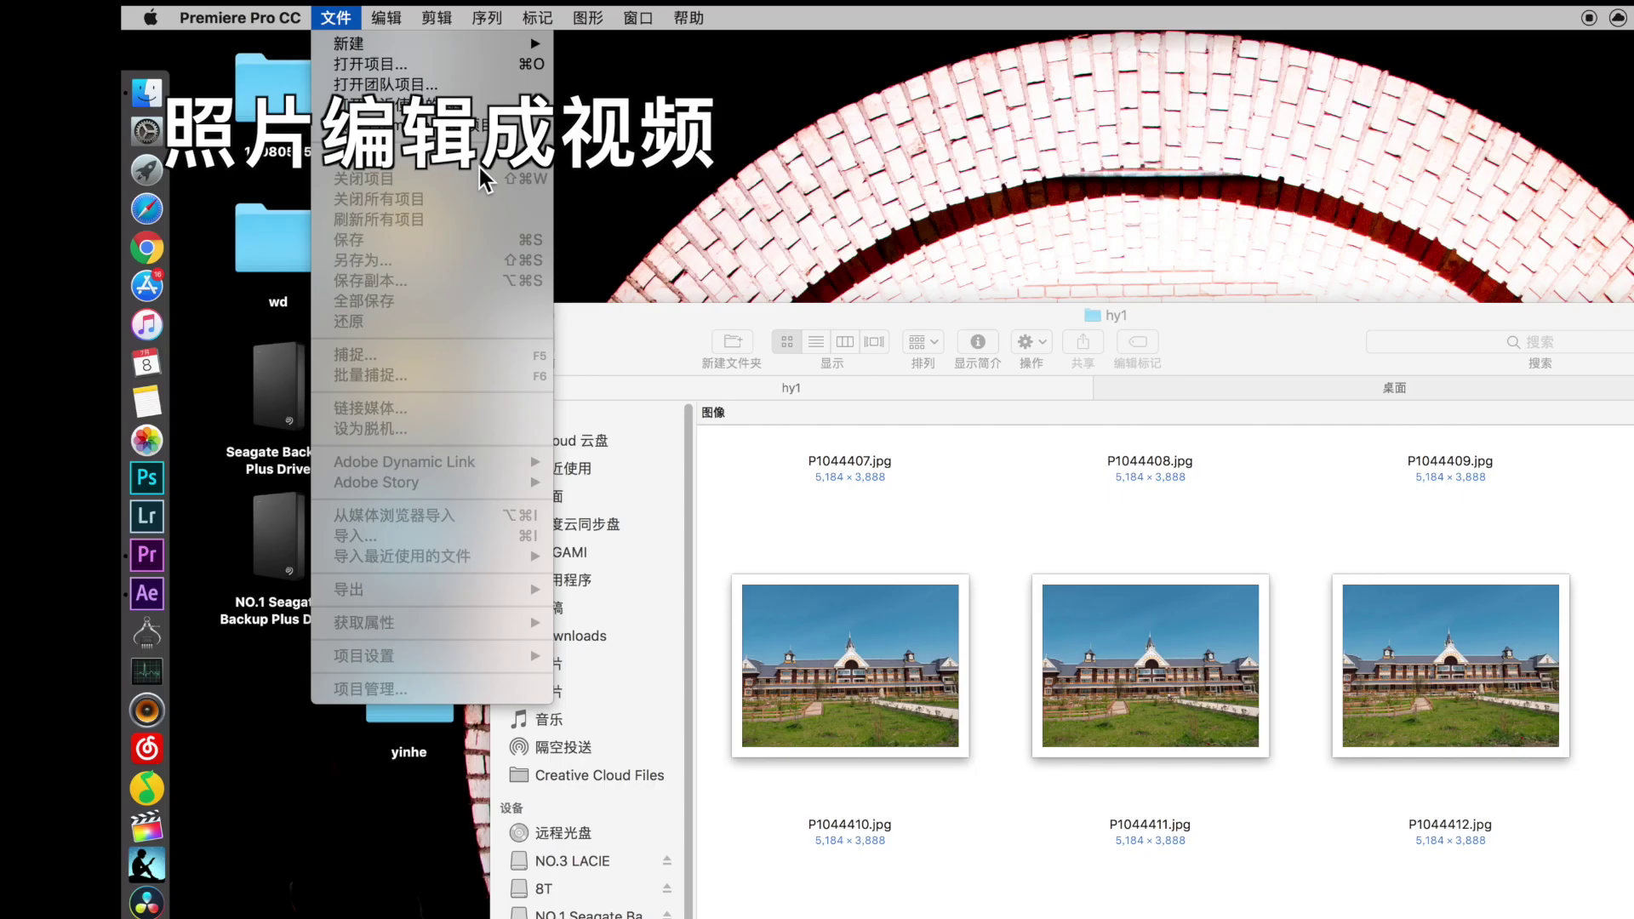
mouse_move(441, 46)
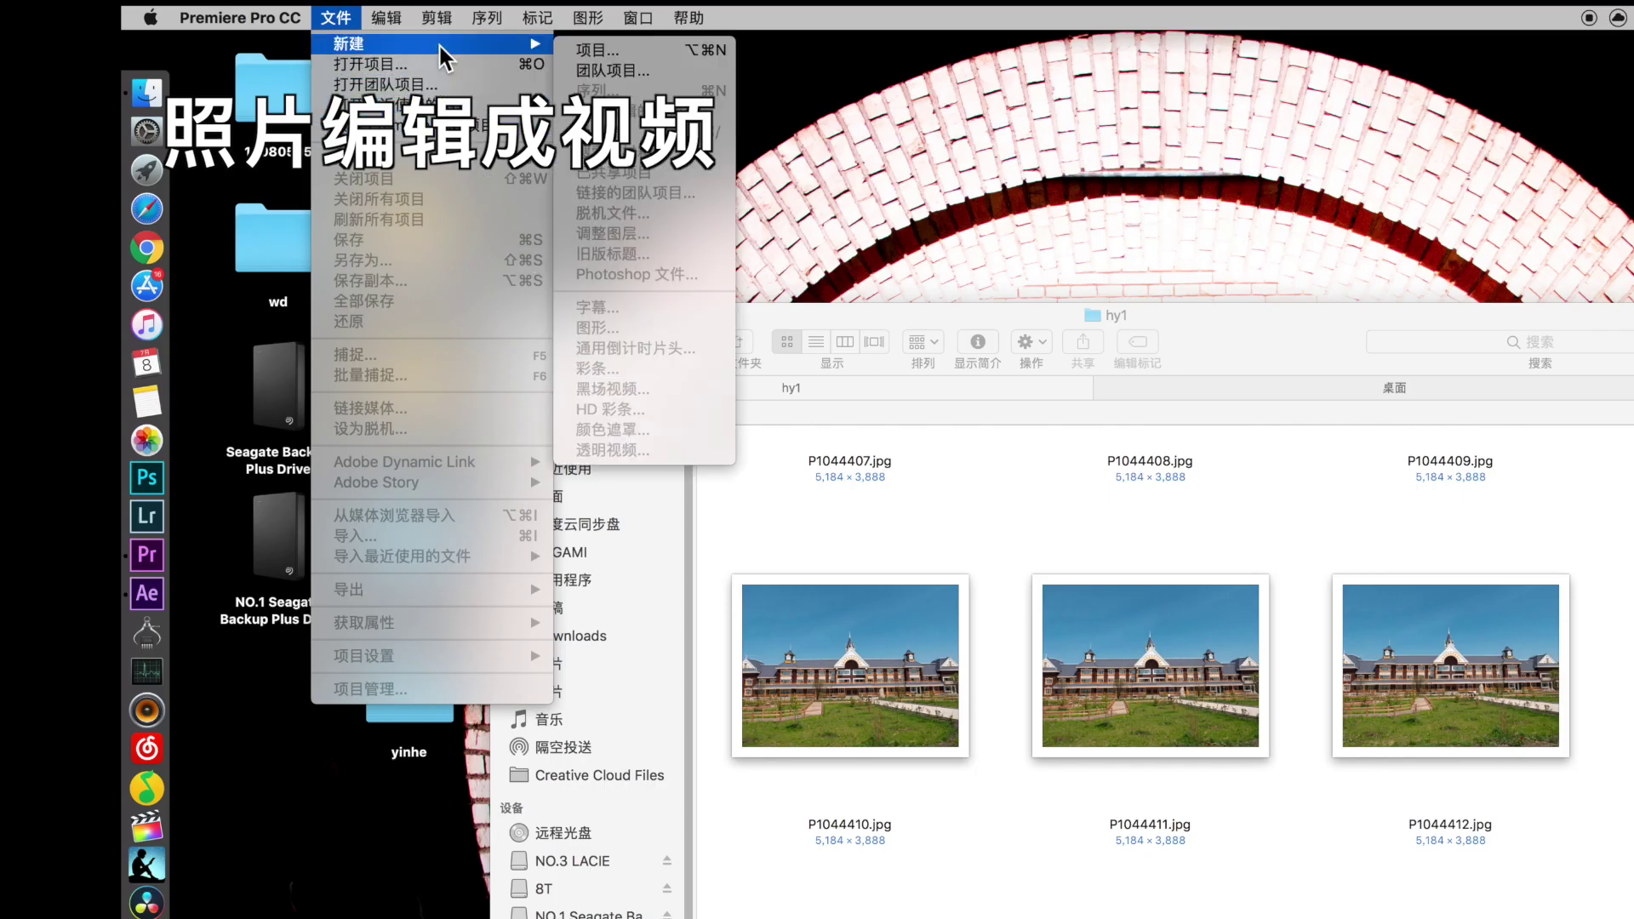
click(572, 51)
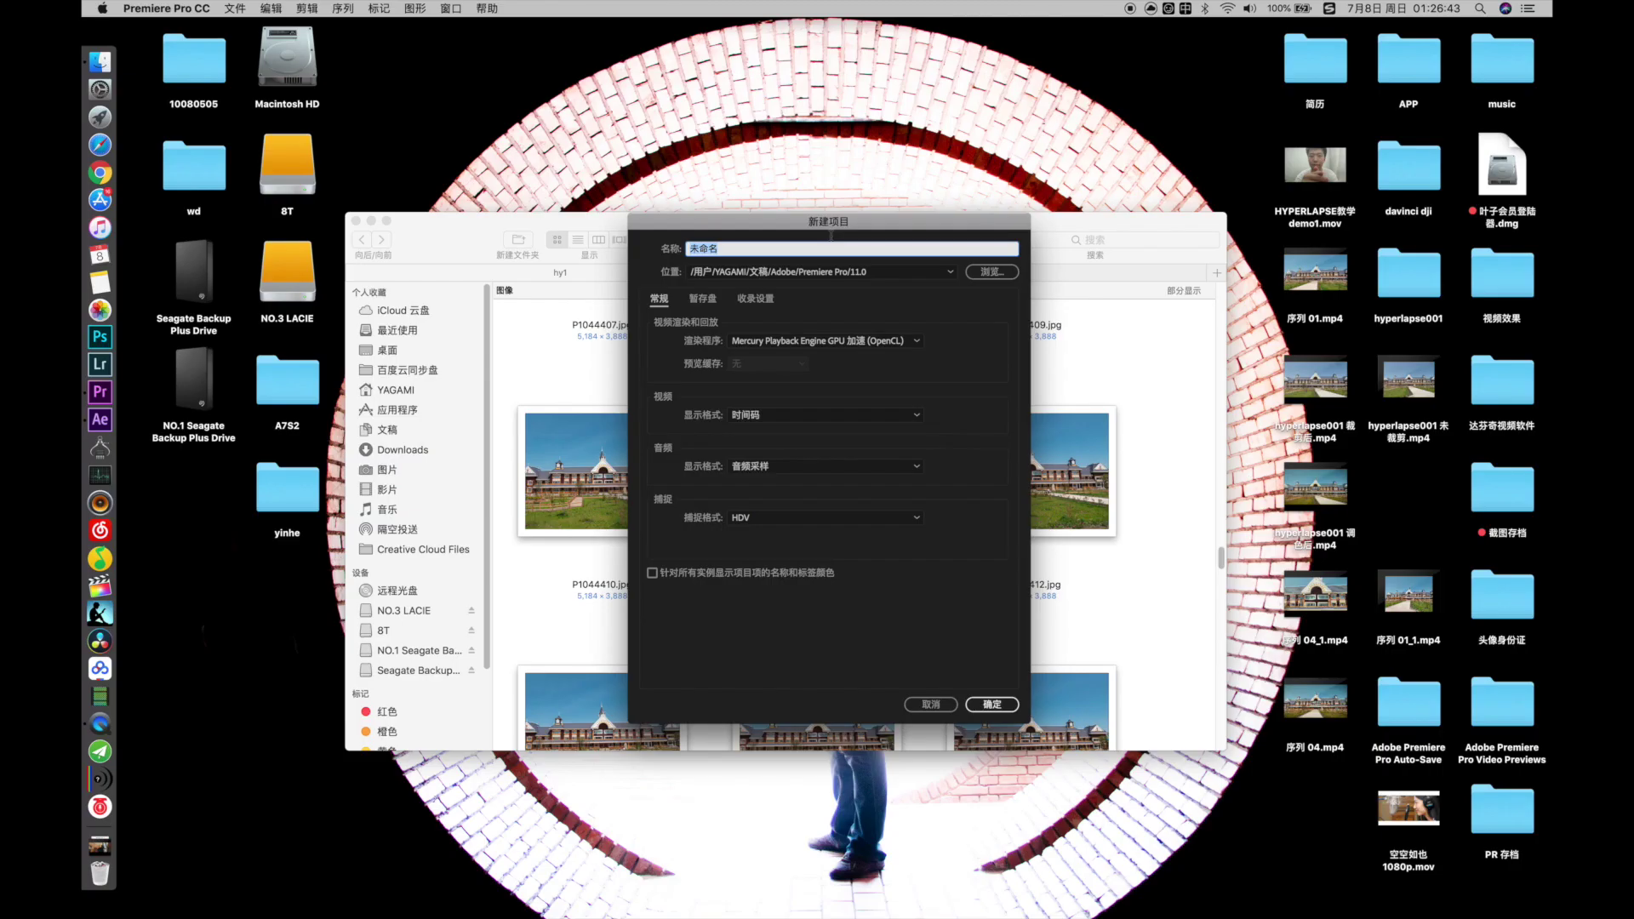
text(延时摄影1)
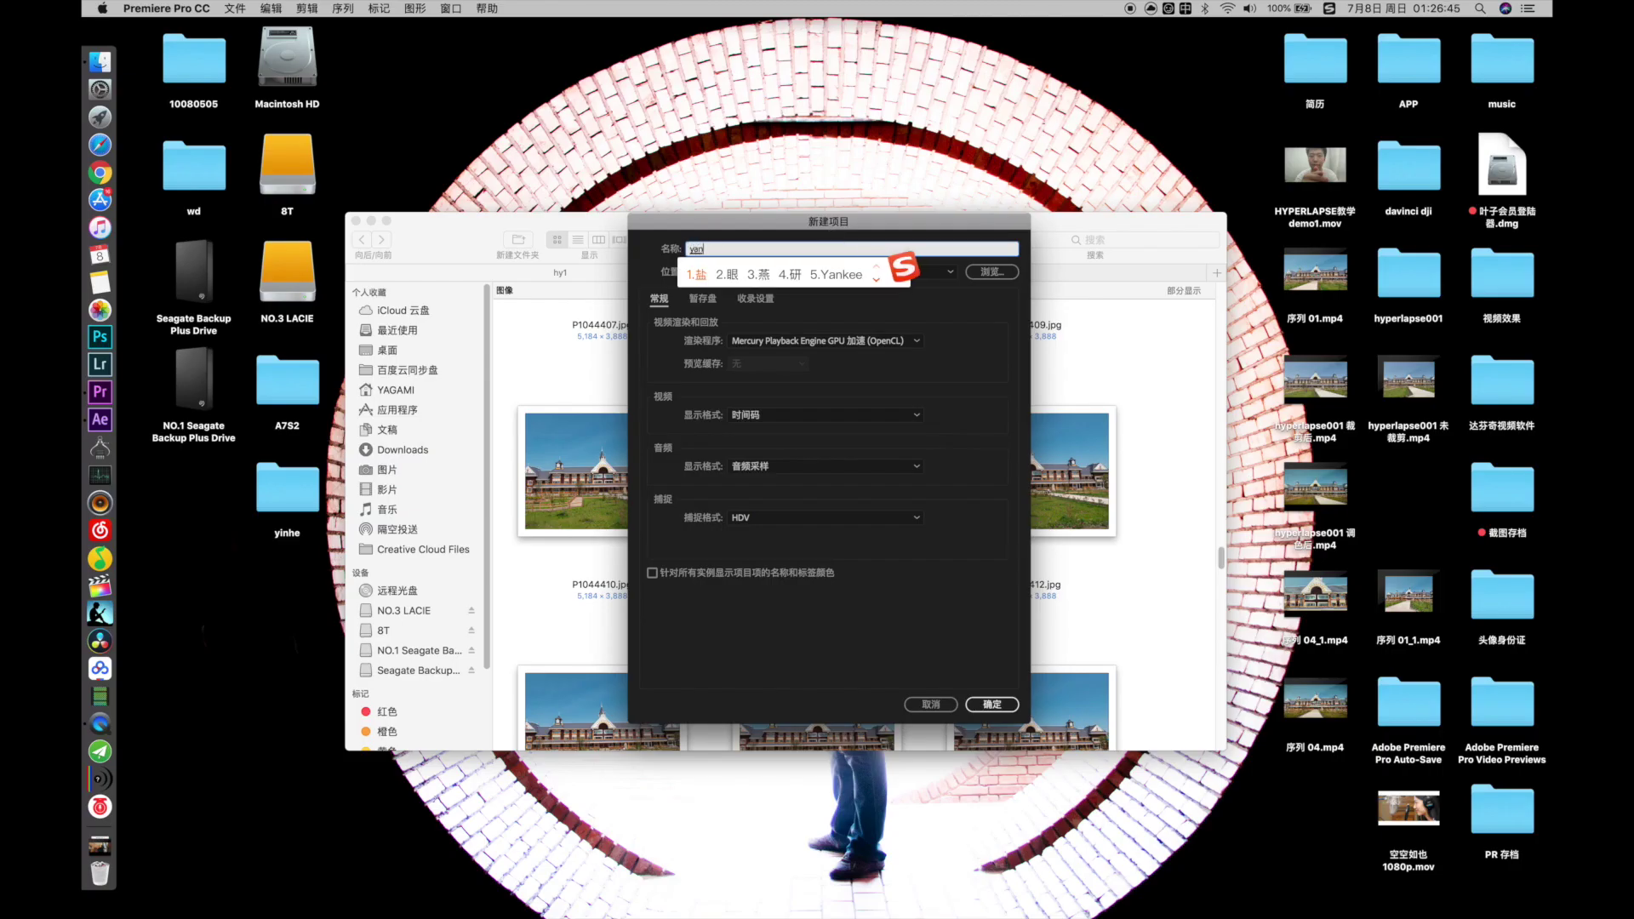
click(1009, 706)
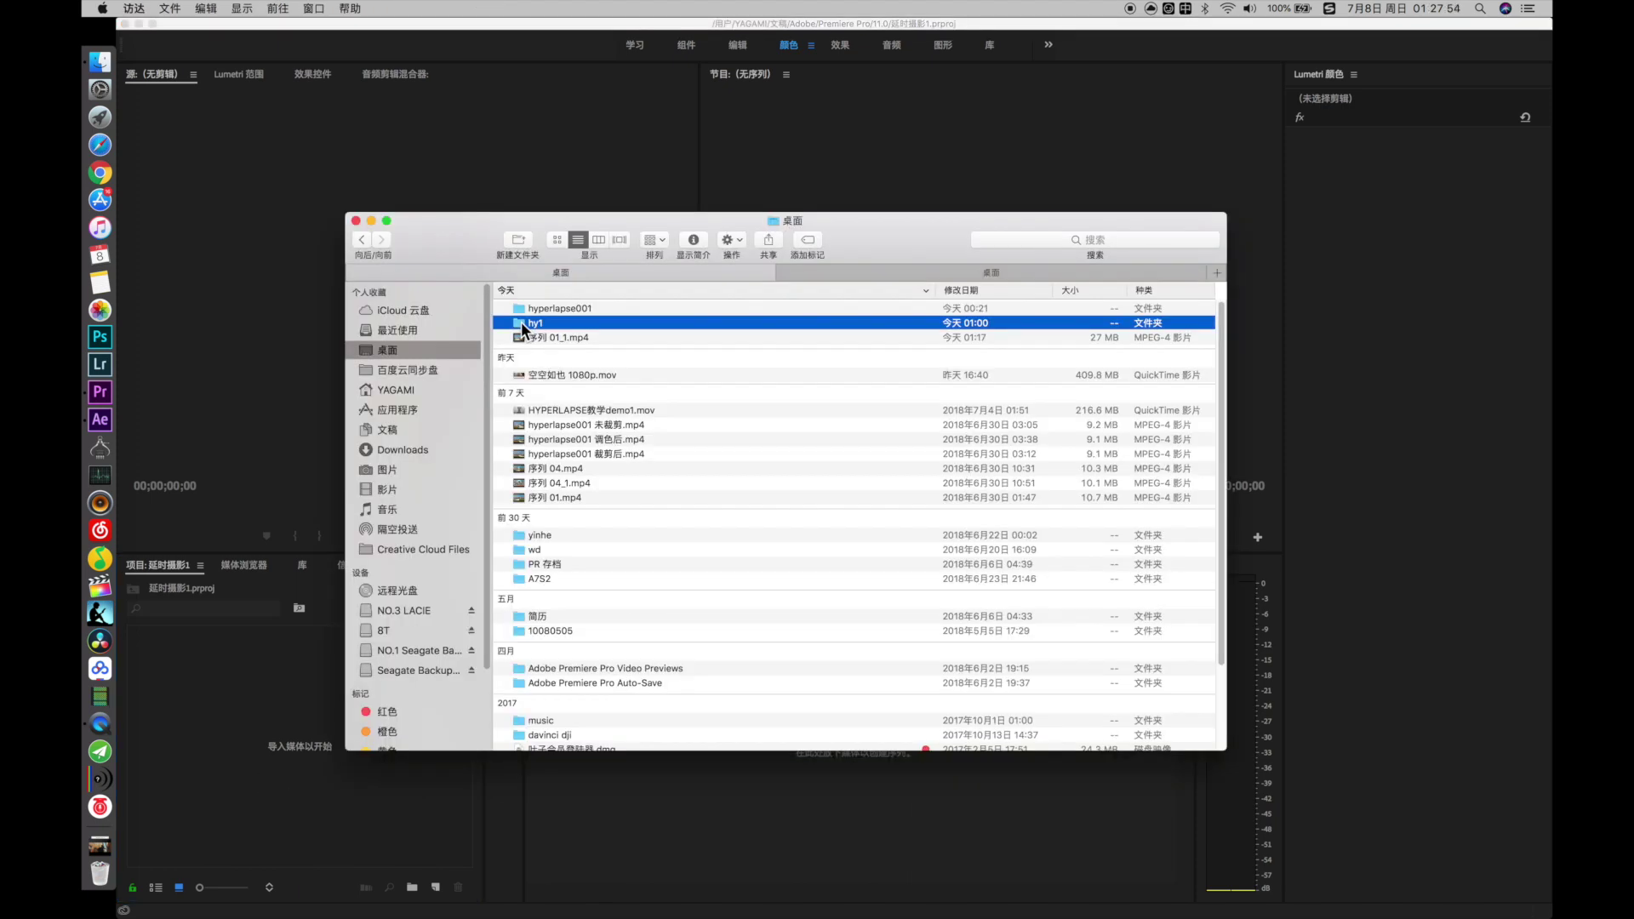
Step: Import the desktop folder hy1 with the exported photos into the project
drag(354, 645, 259, 759)
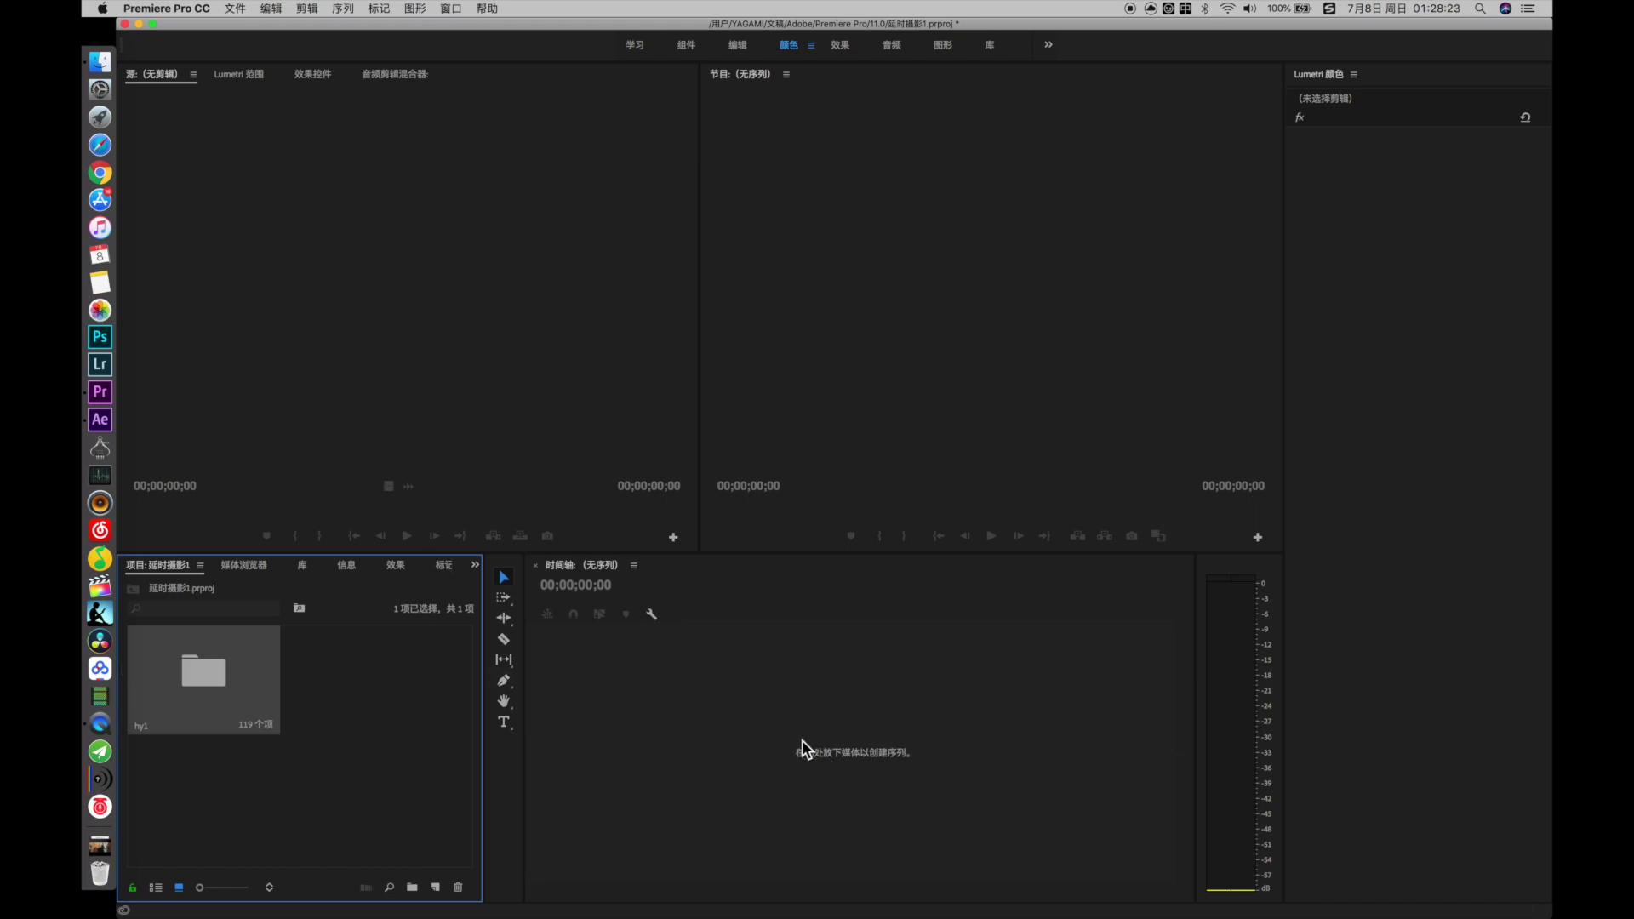
click(832, 774)
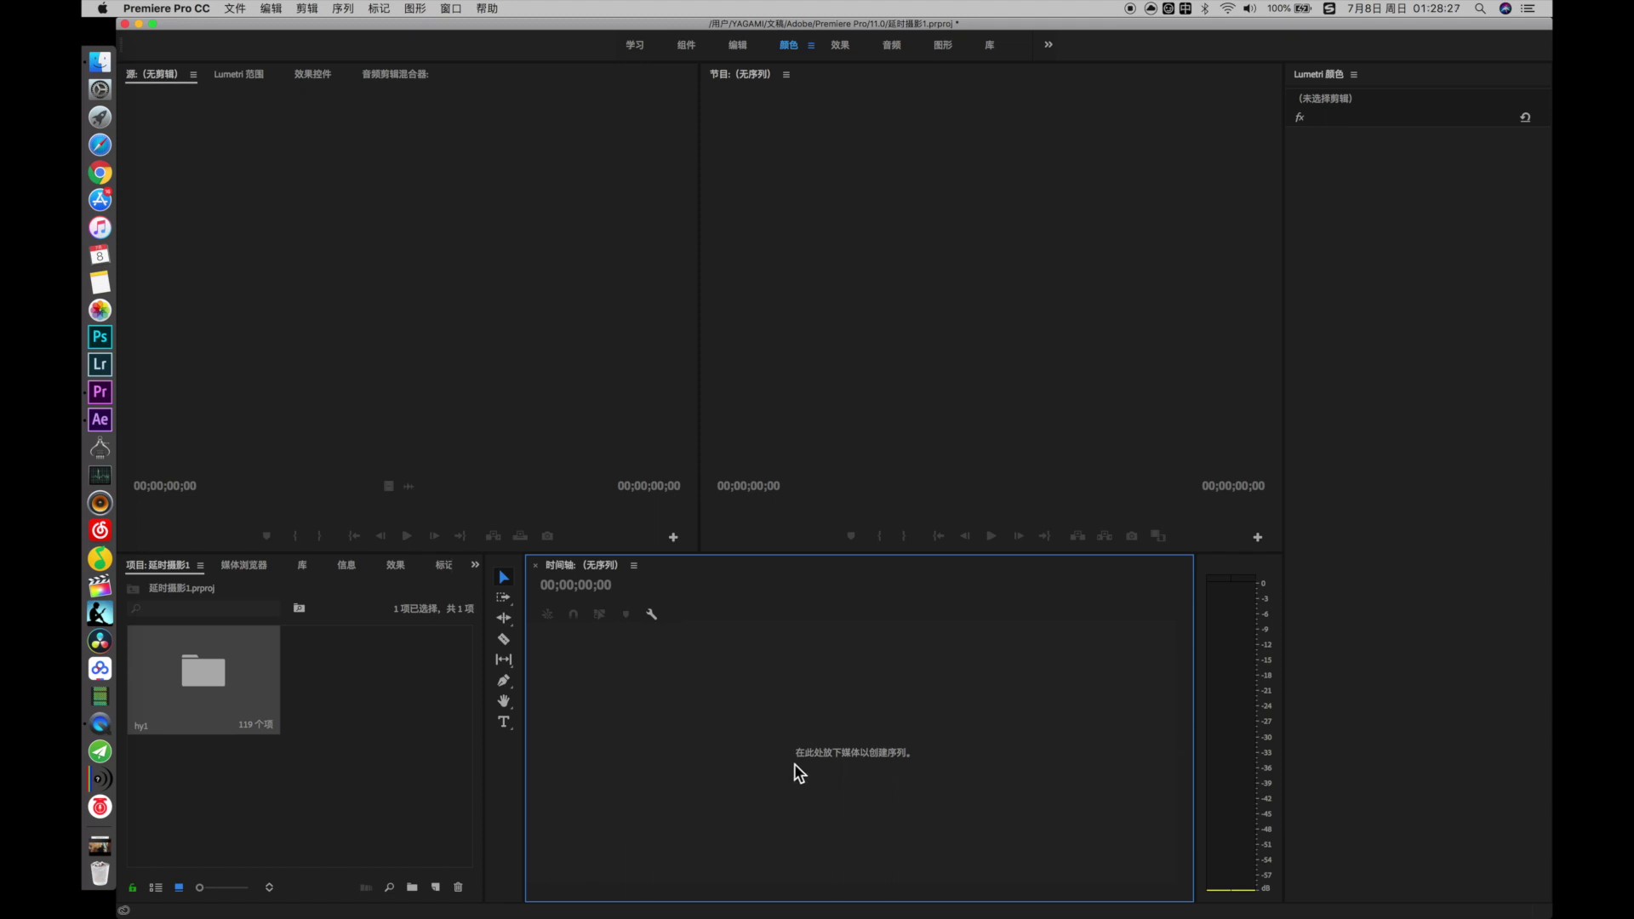
Step: Create a new sequence named 序列 01 from the DNxHR HQ 4K 25 preset
click(435, 887)
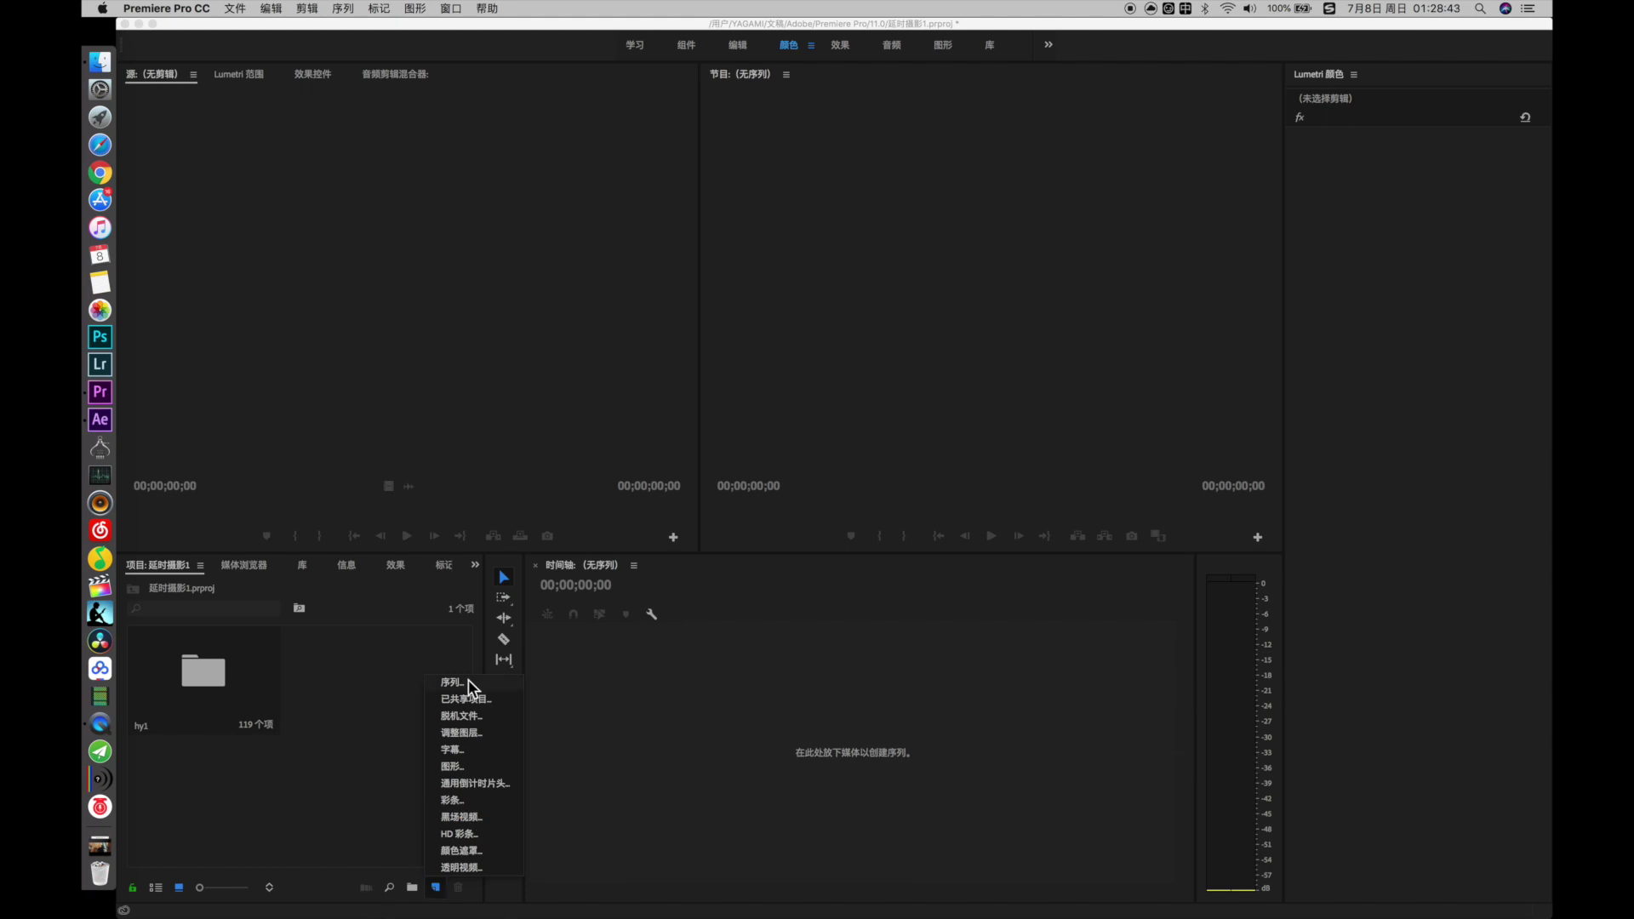
click(456, 682)
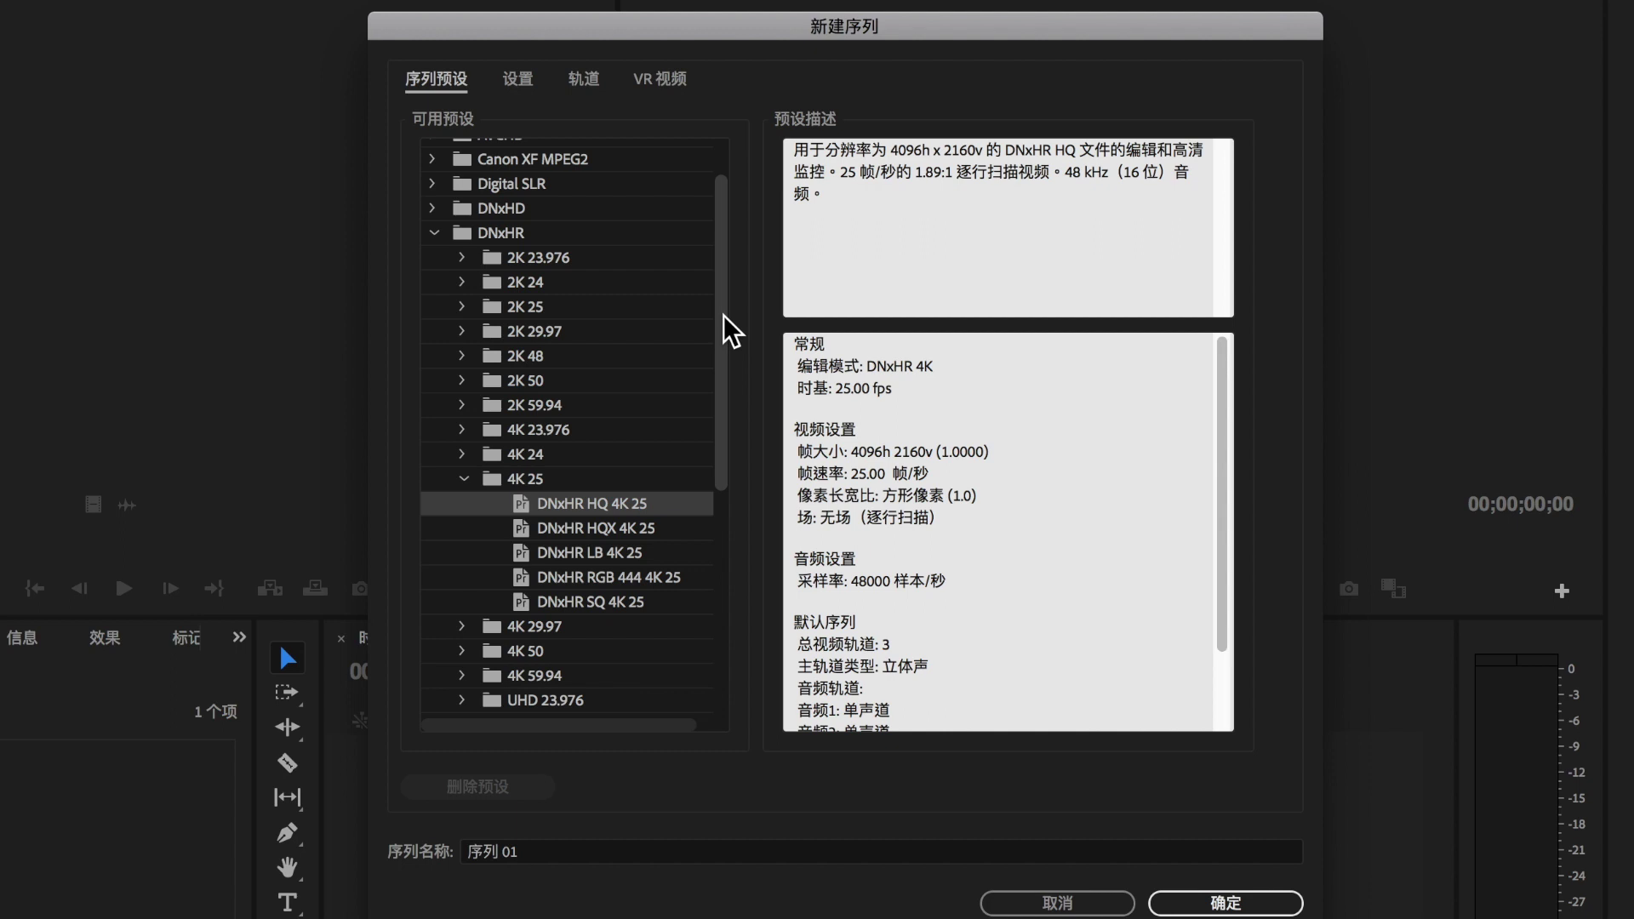
scroll(724, 315, down, 3)
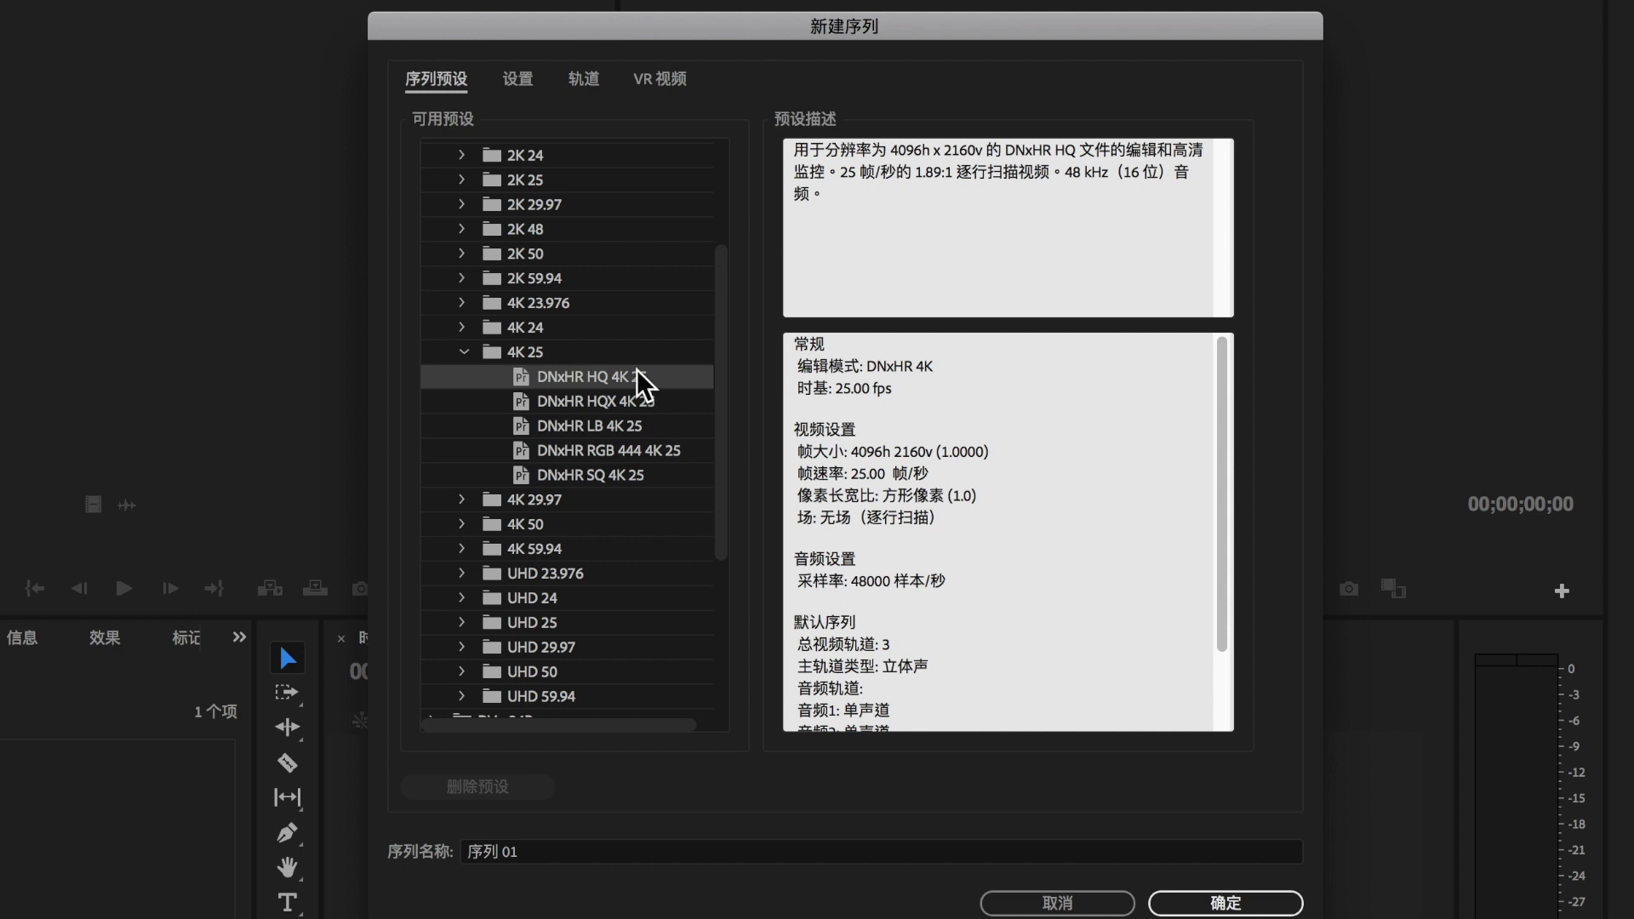
click(925, 446)
double_click(924, 446)
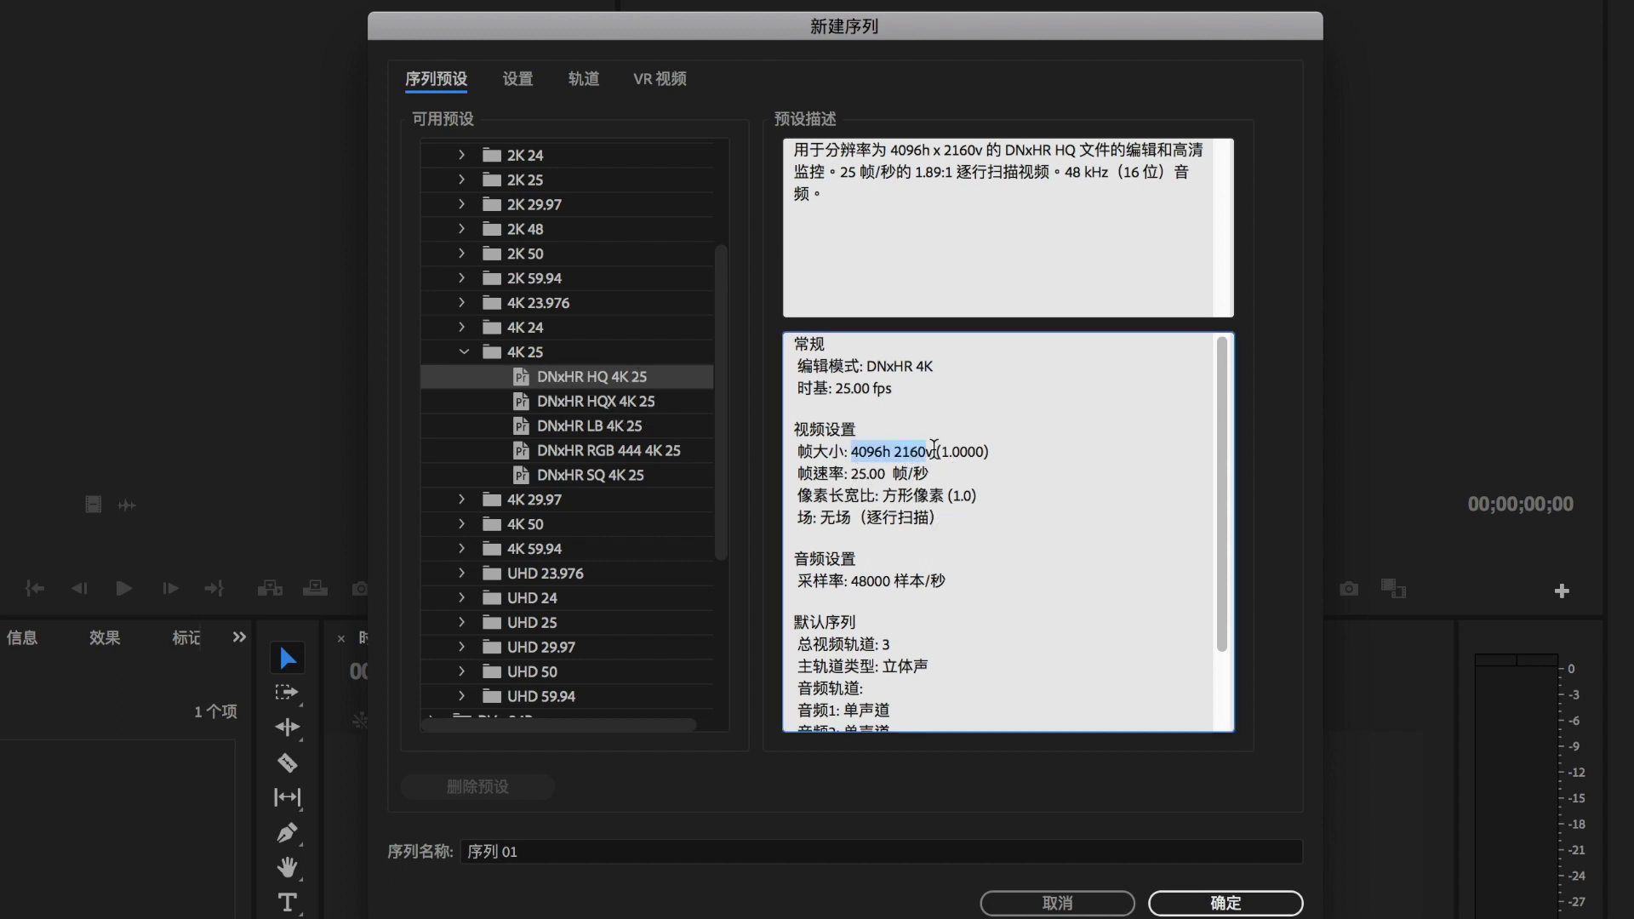
click(577, 622)
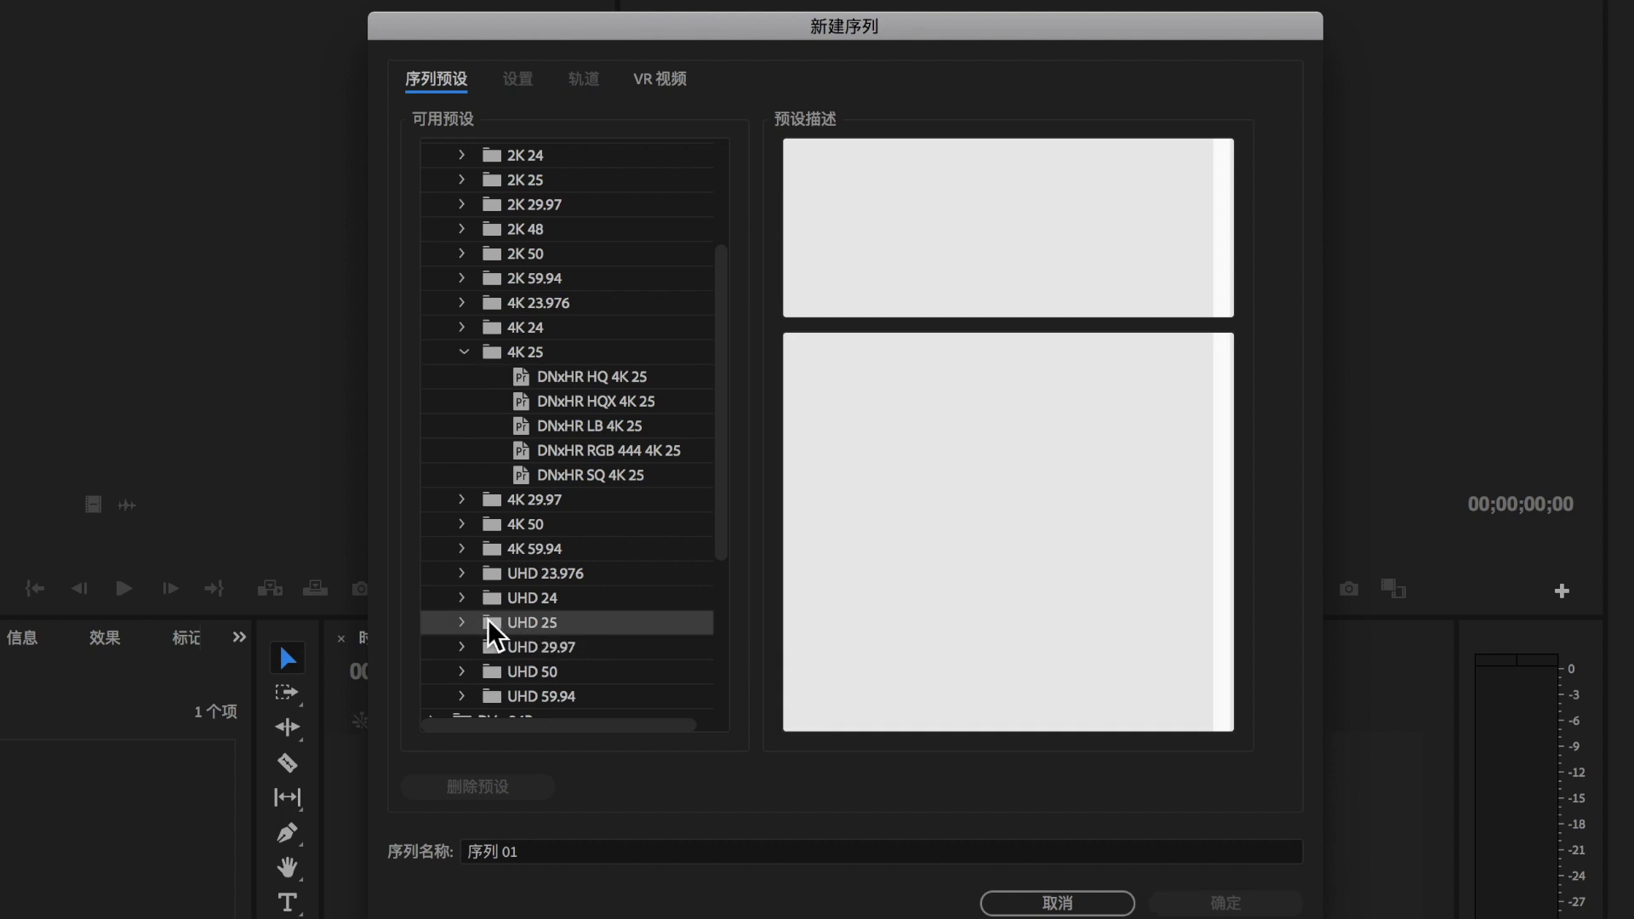
click(668, 381)
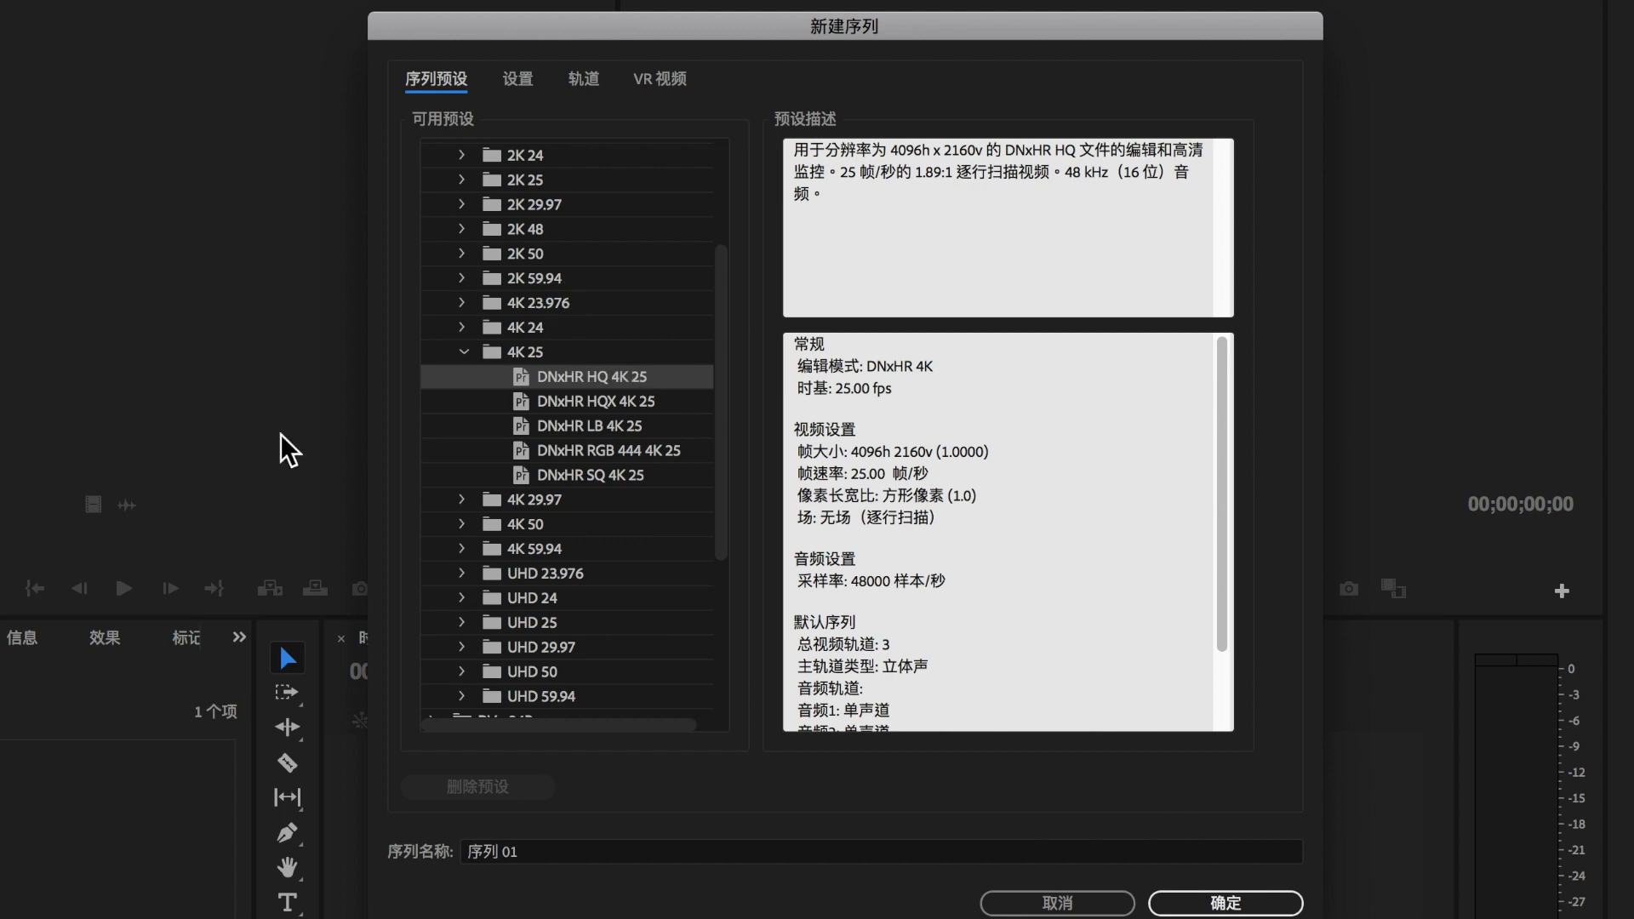
click(1200, 904)
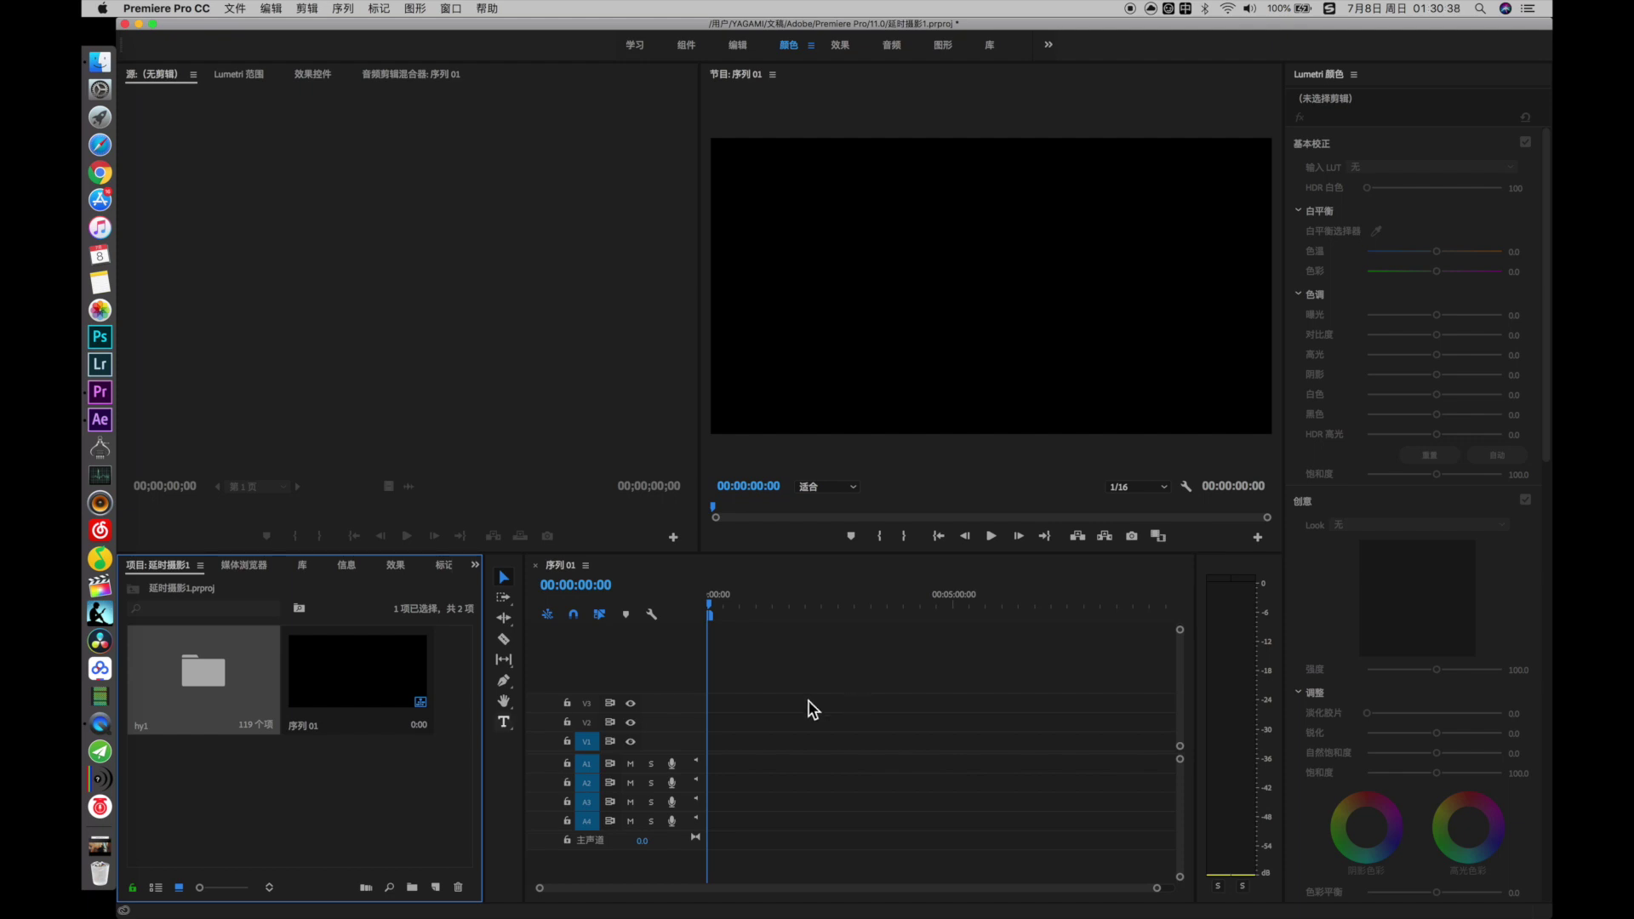
Step: Automate the hy1 folder's photos to 序列 01 sequentially in sort order and check the resulting clips on the timeline
click(365, 890)
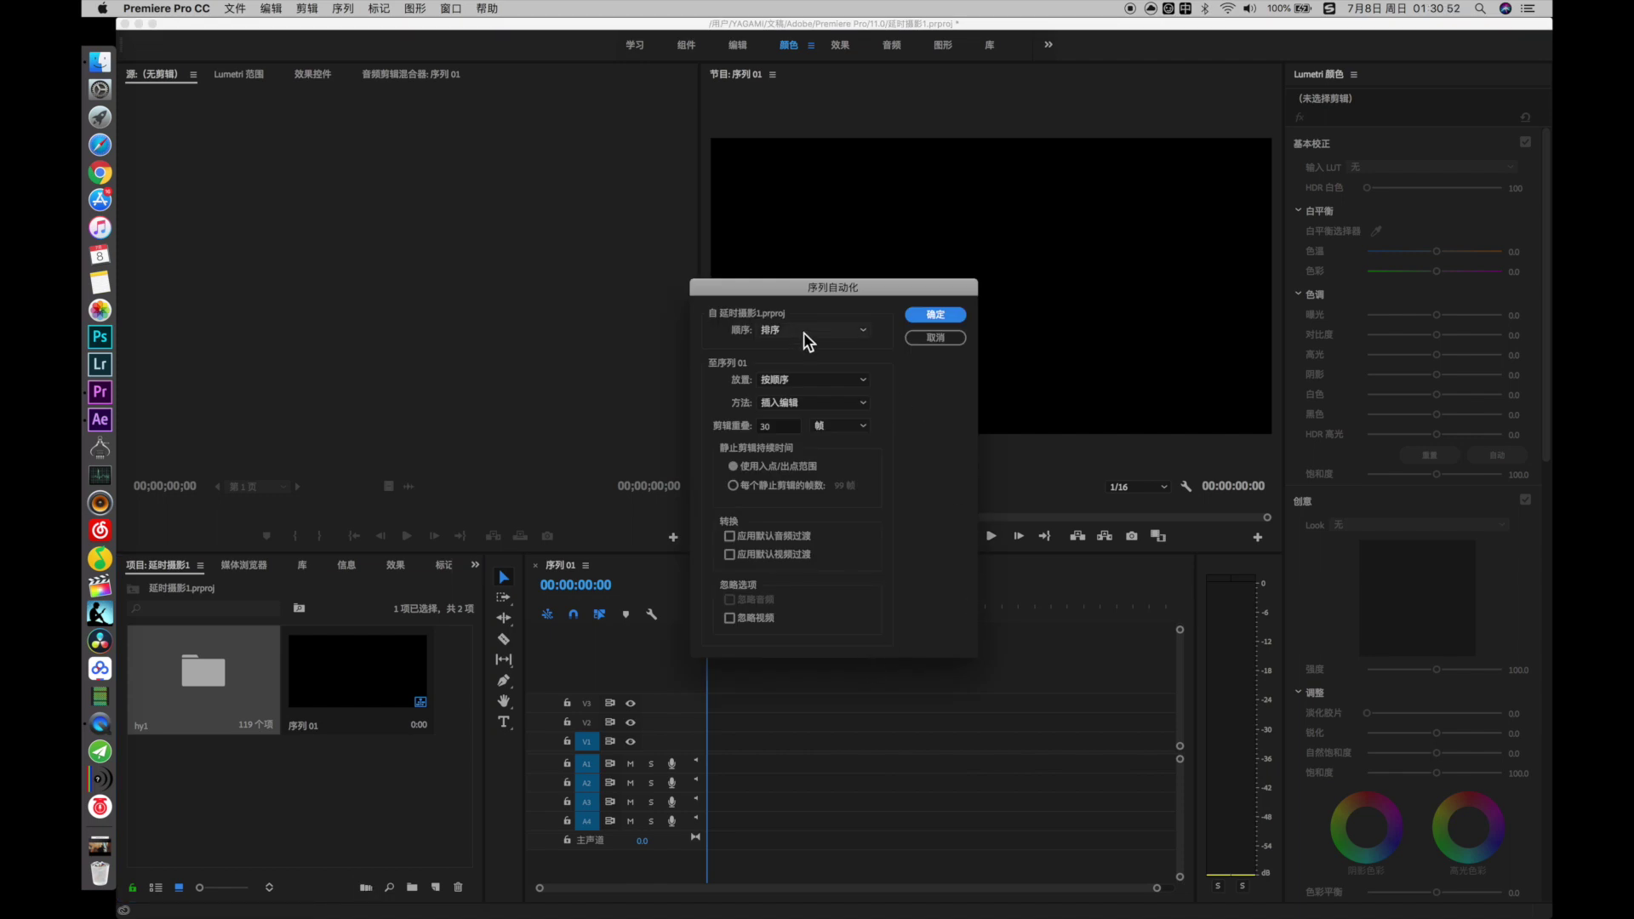
click(934, 317)
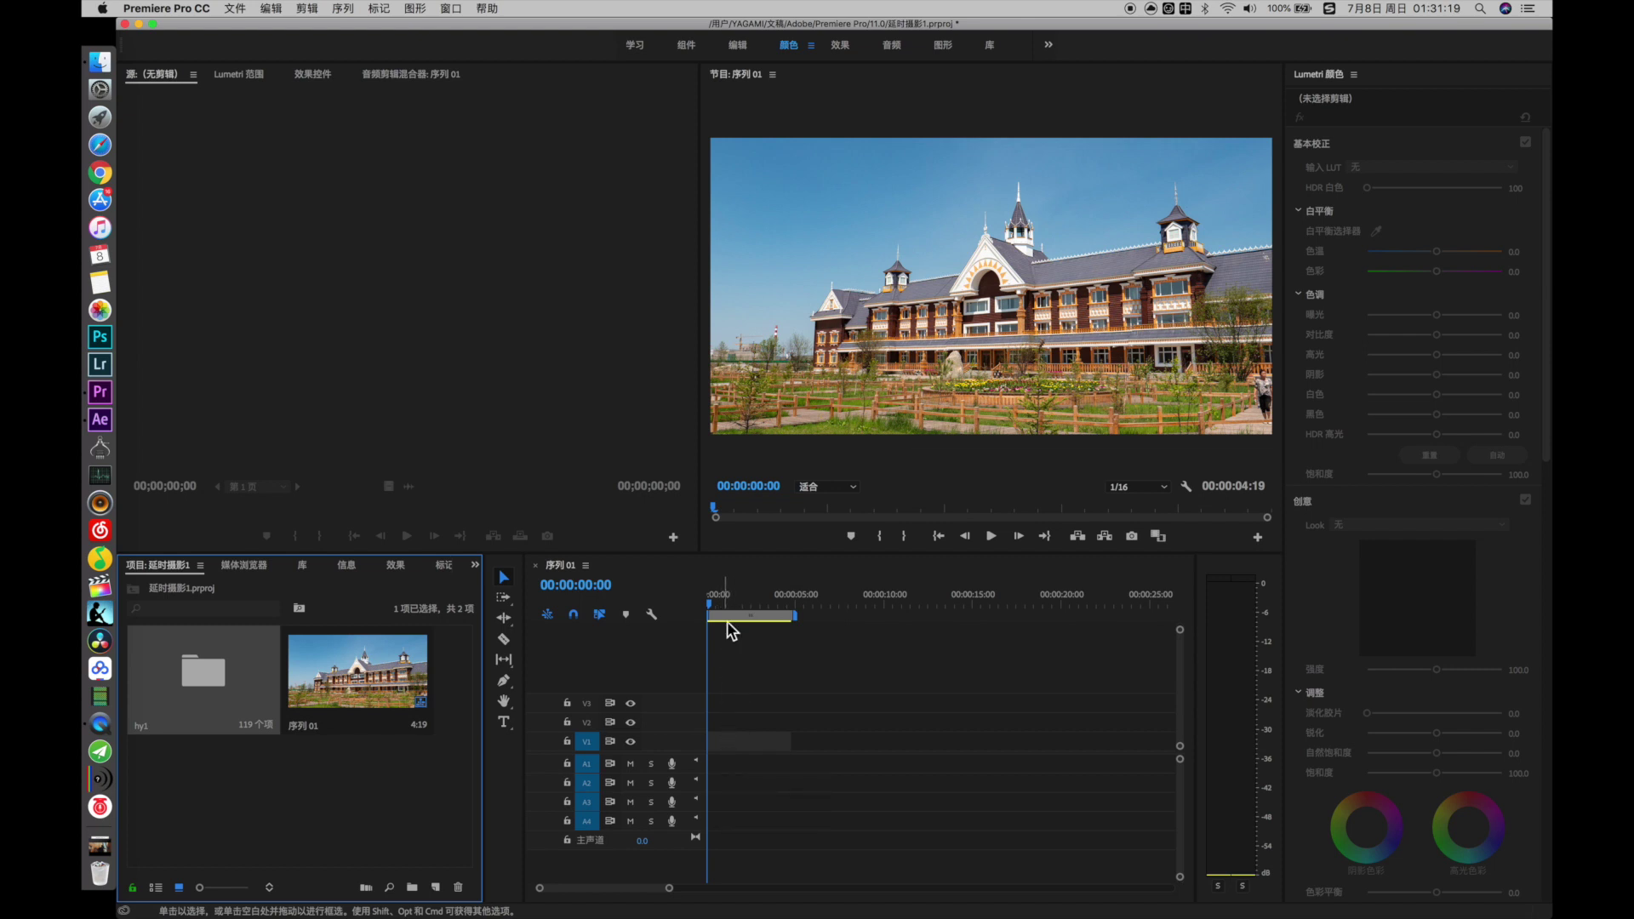
click(713, 603)
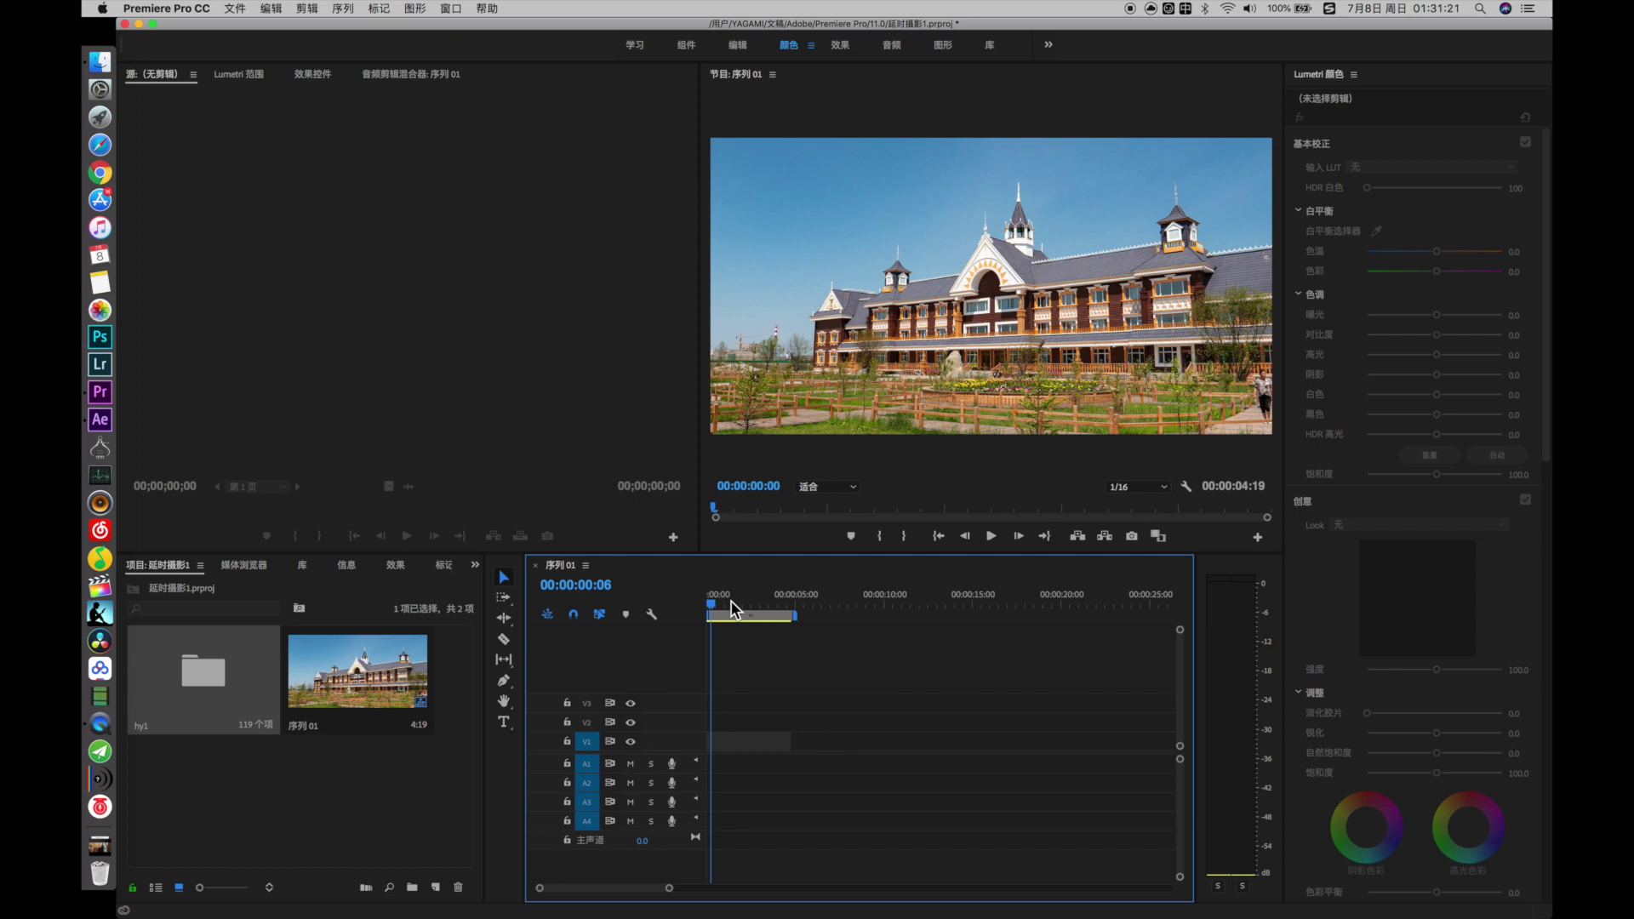
click(758, 738)
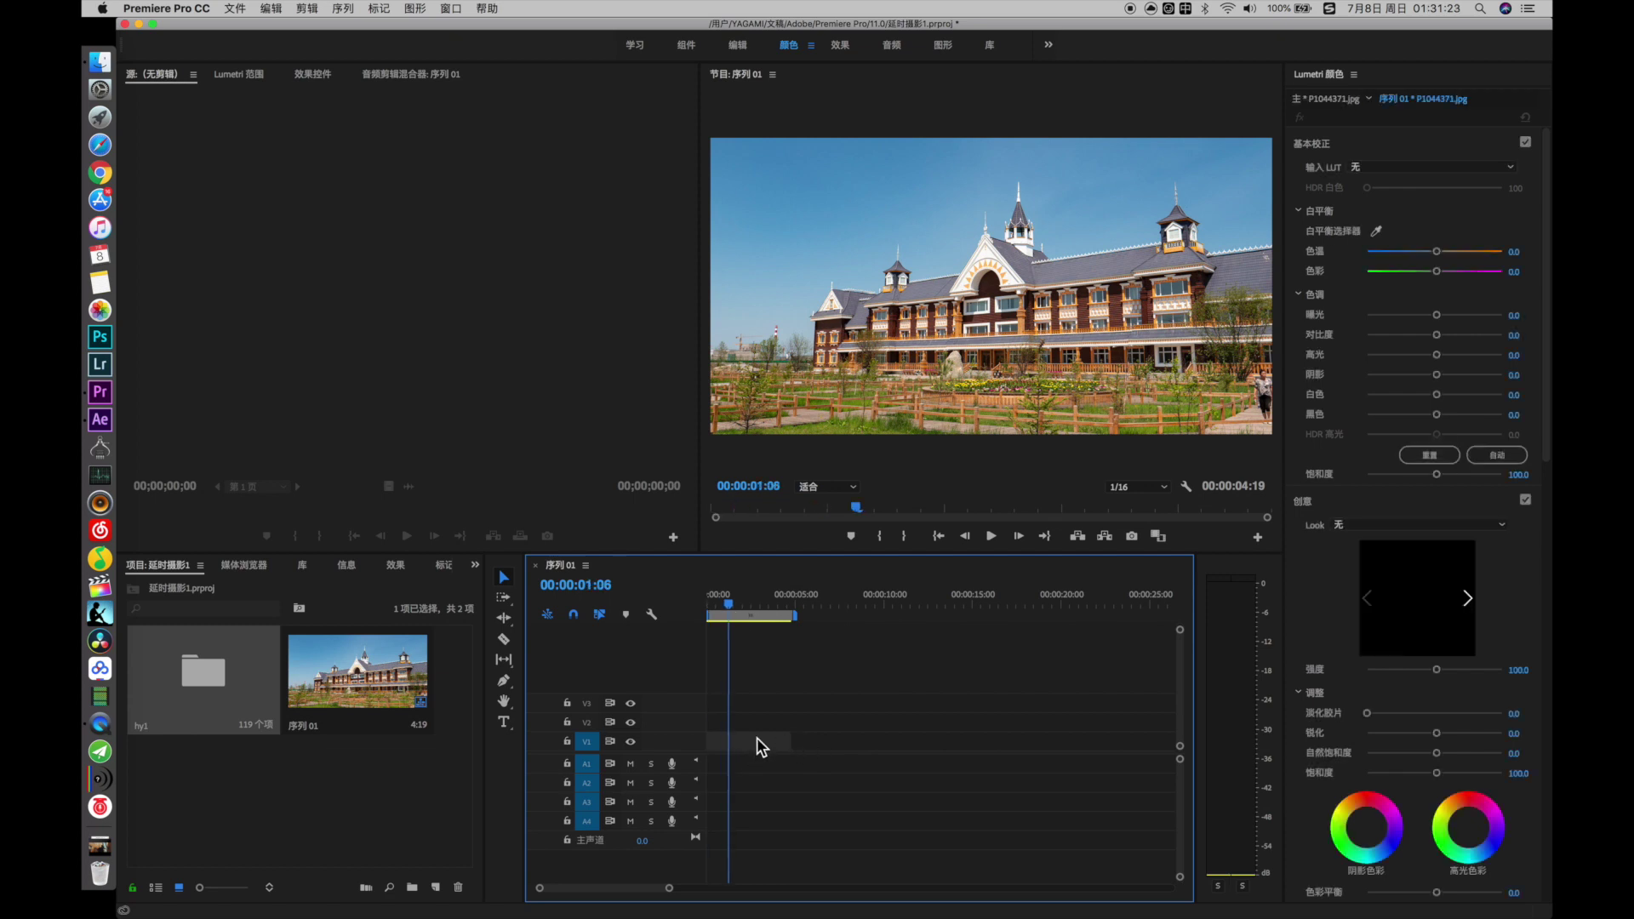
scroll(758, 737, up, 10)
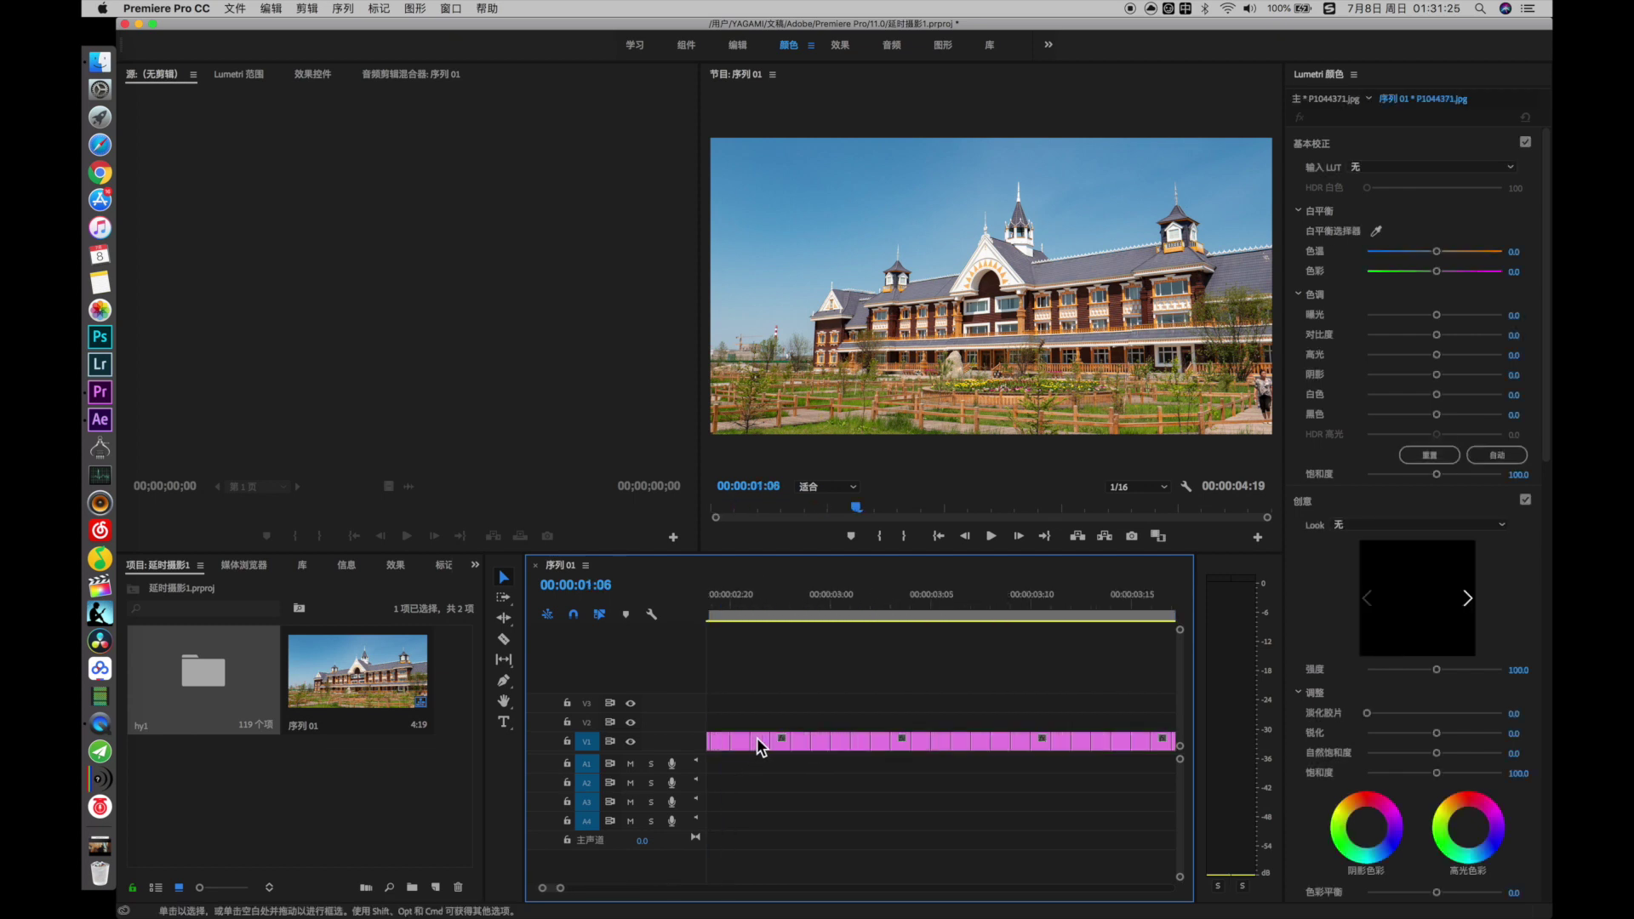
scroll(758, 737, down, 6)
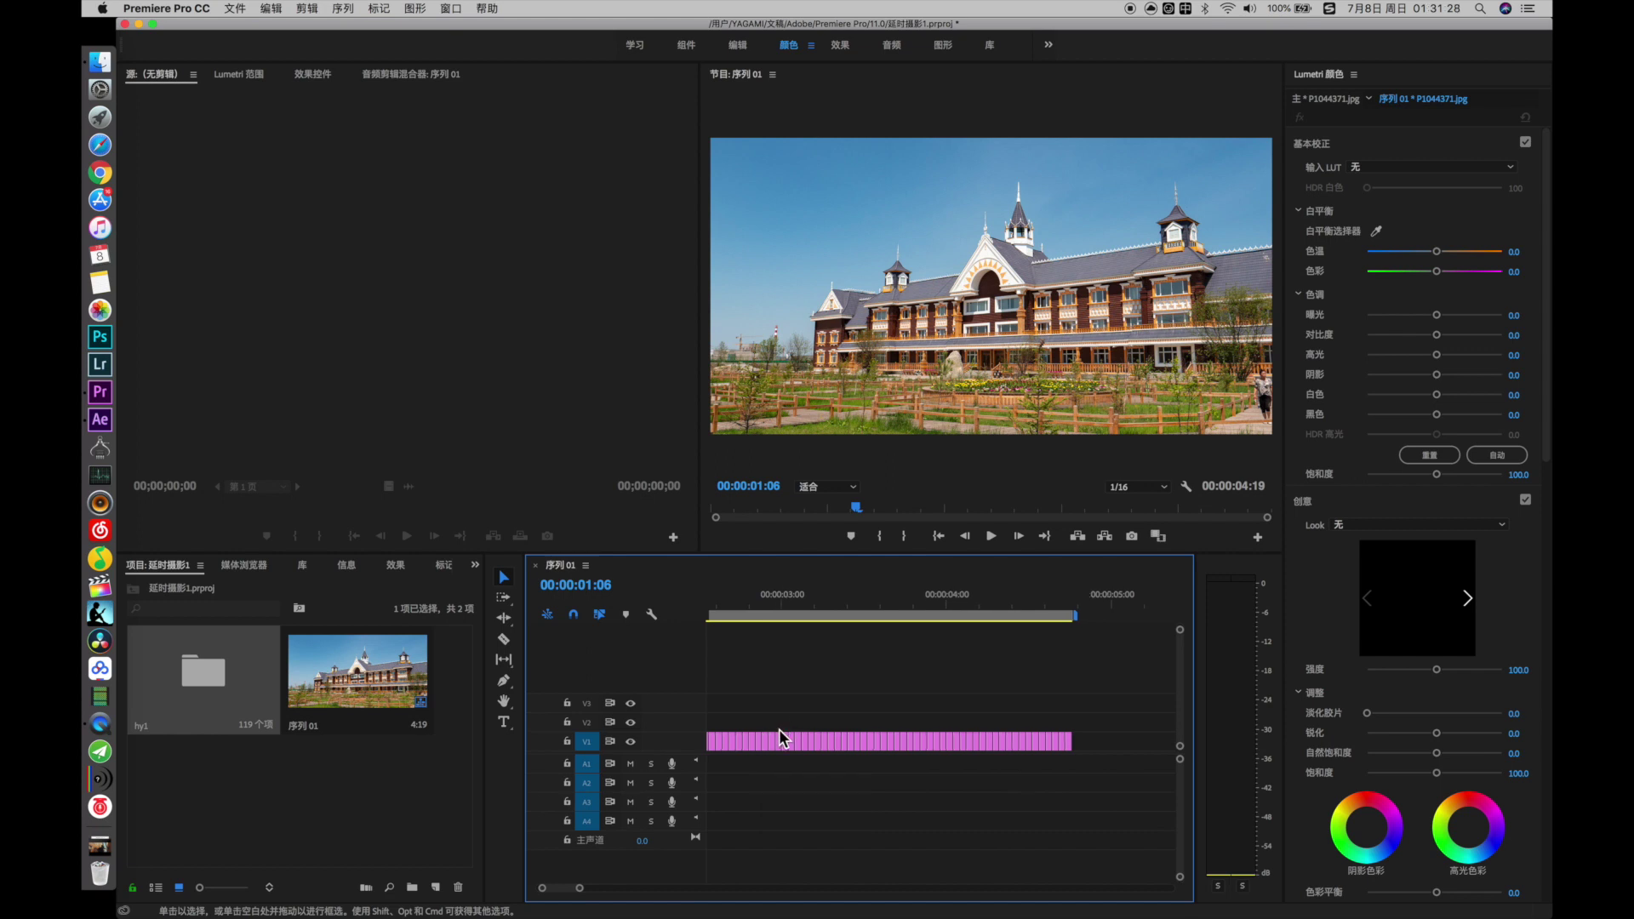
scroll(779, 728, down, 3)
key(Home)
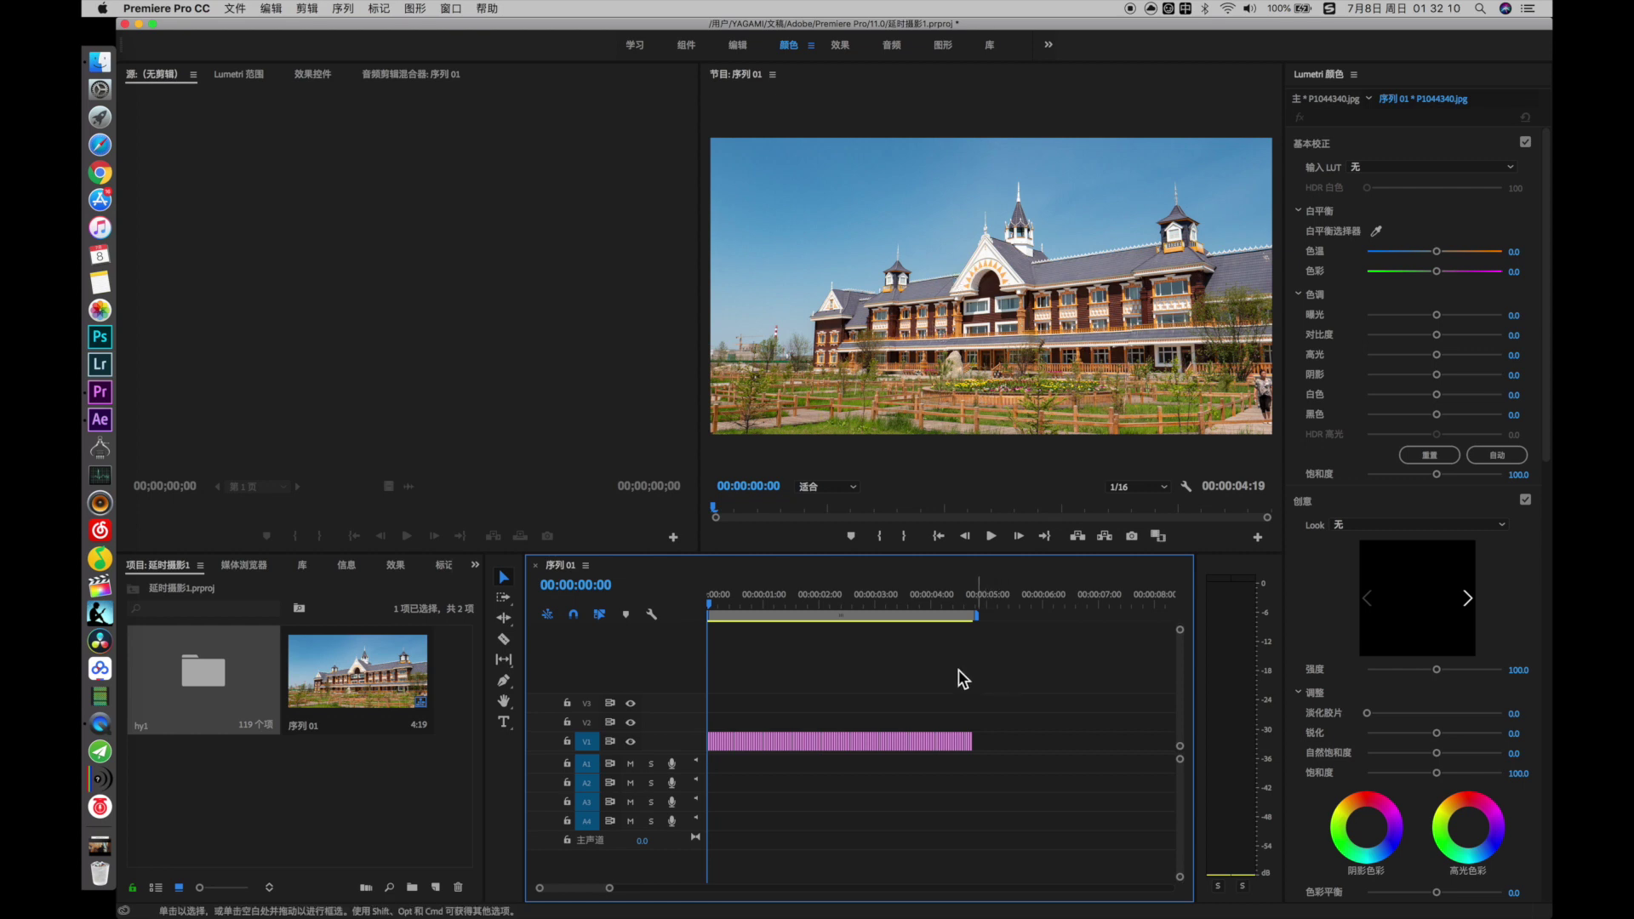
Step: Scale all photo clips on track V1 to the frame size (缩放为帧大小)
drag(980, 710, 724, 762)
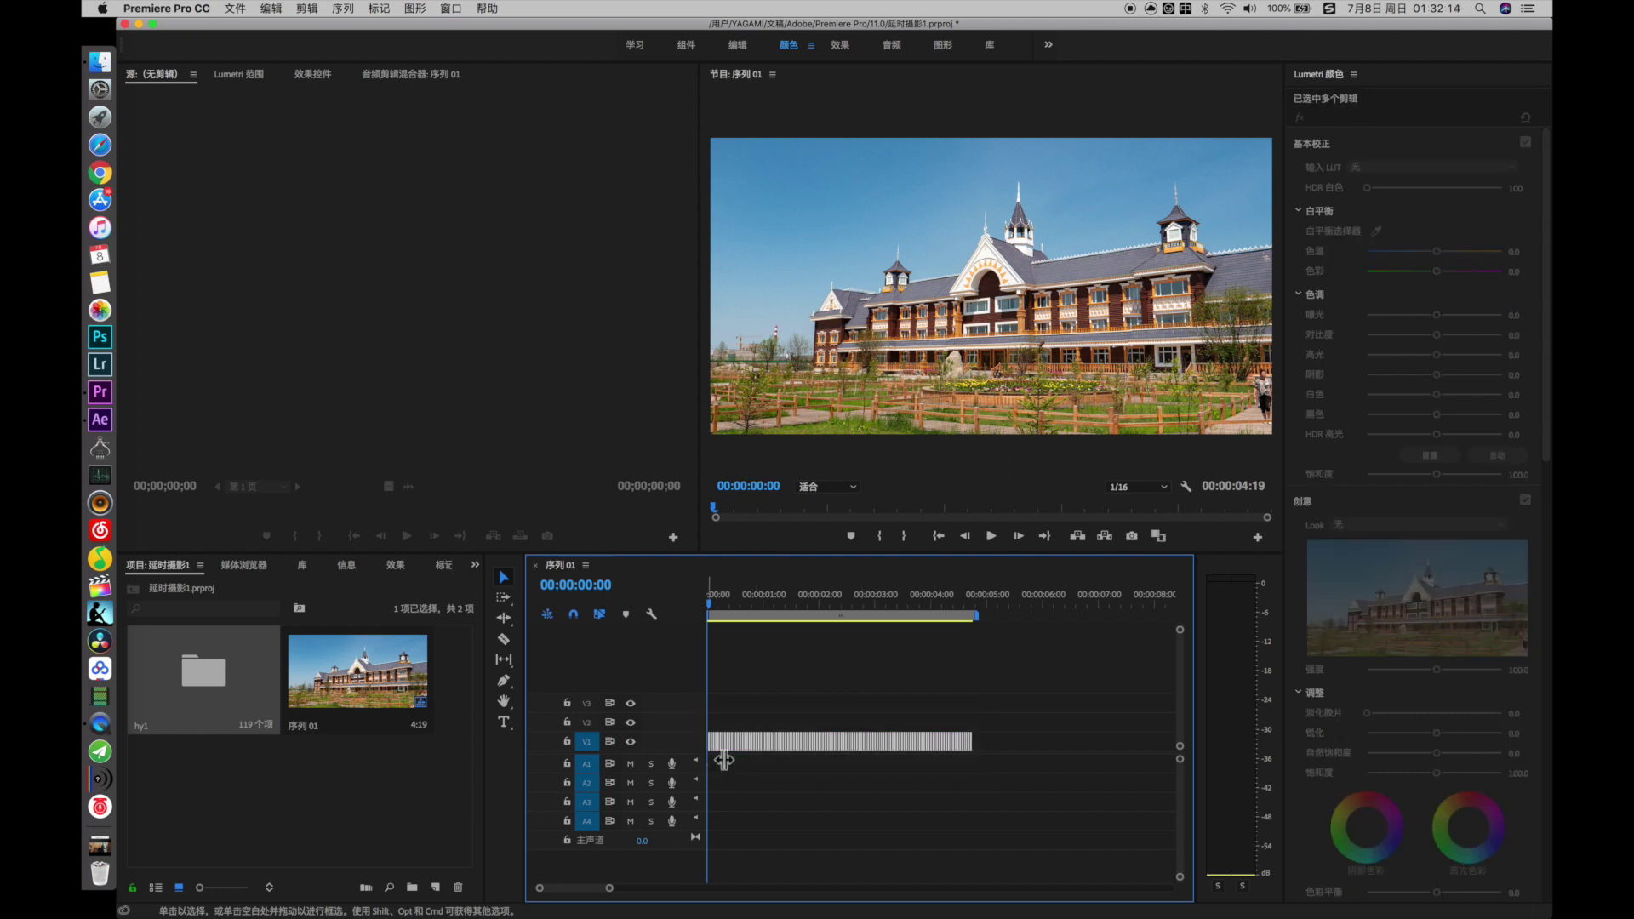
right_click(734, 745)
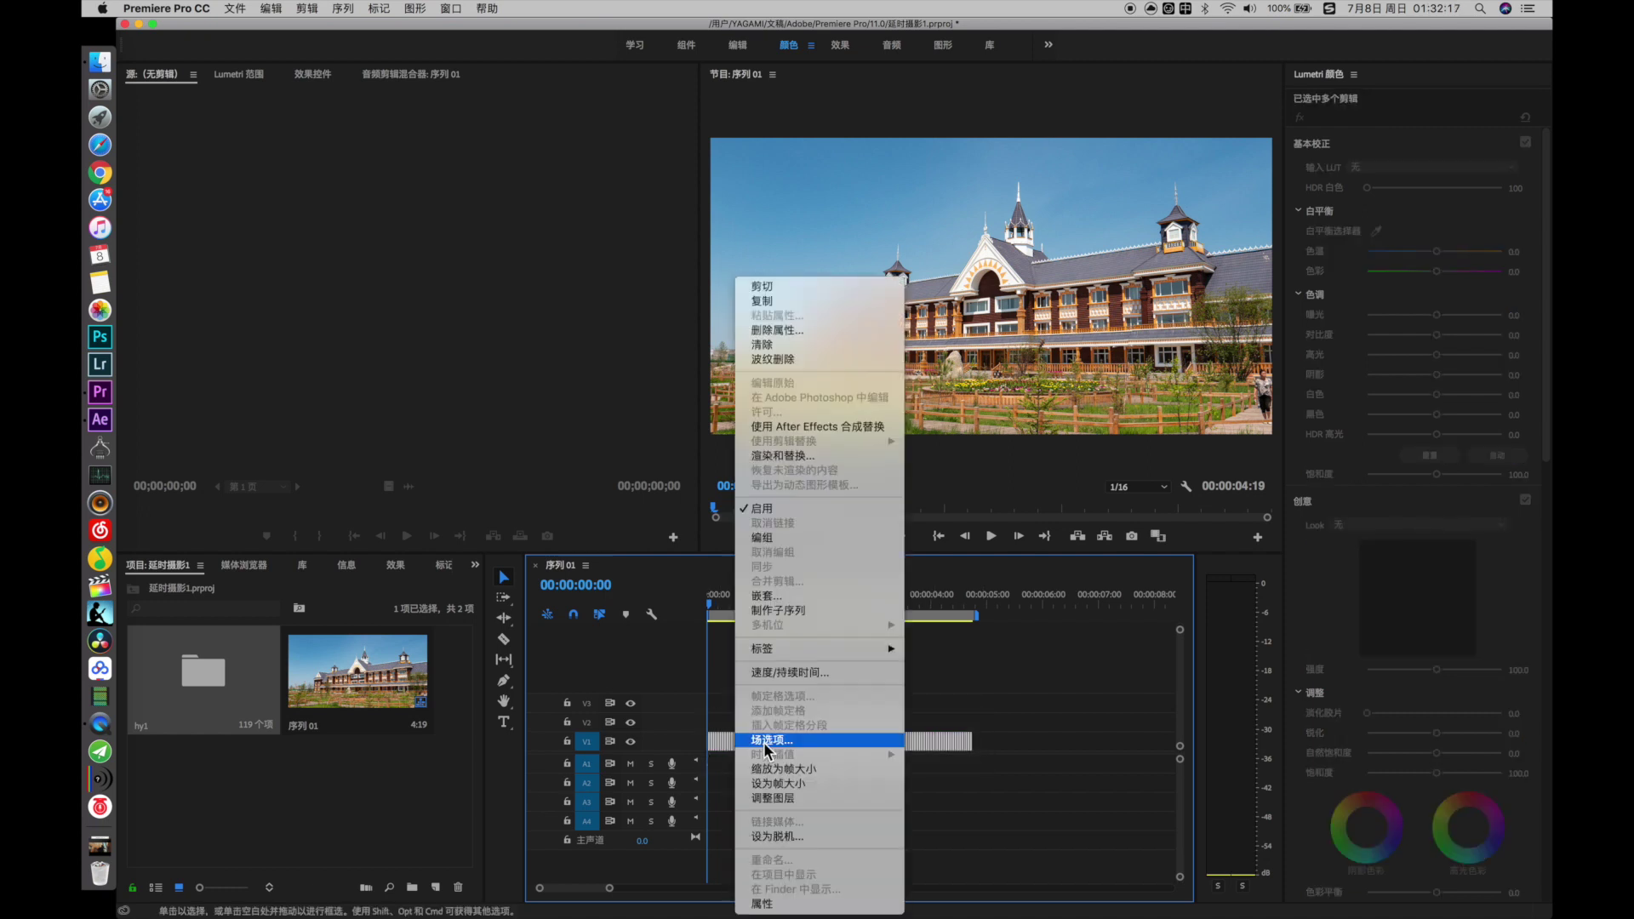
click(830, 768)
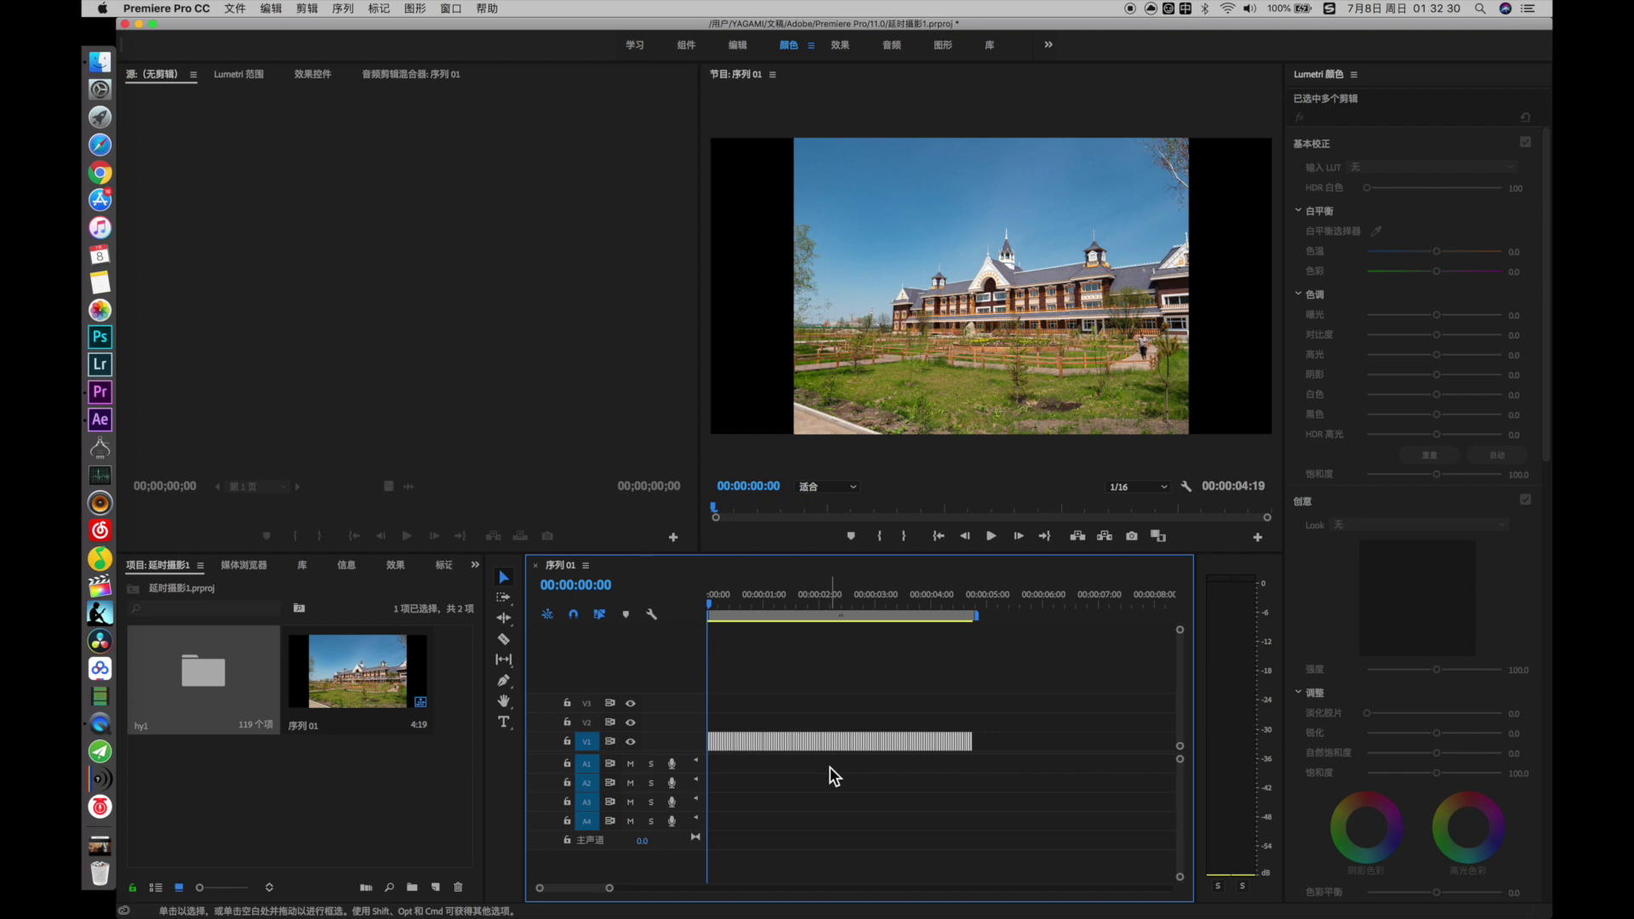
click(833, 776)
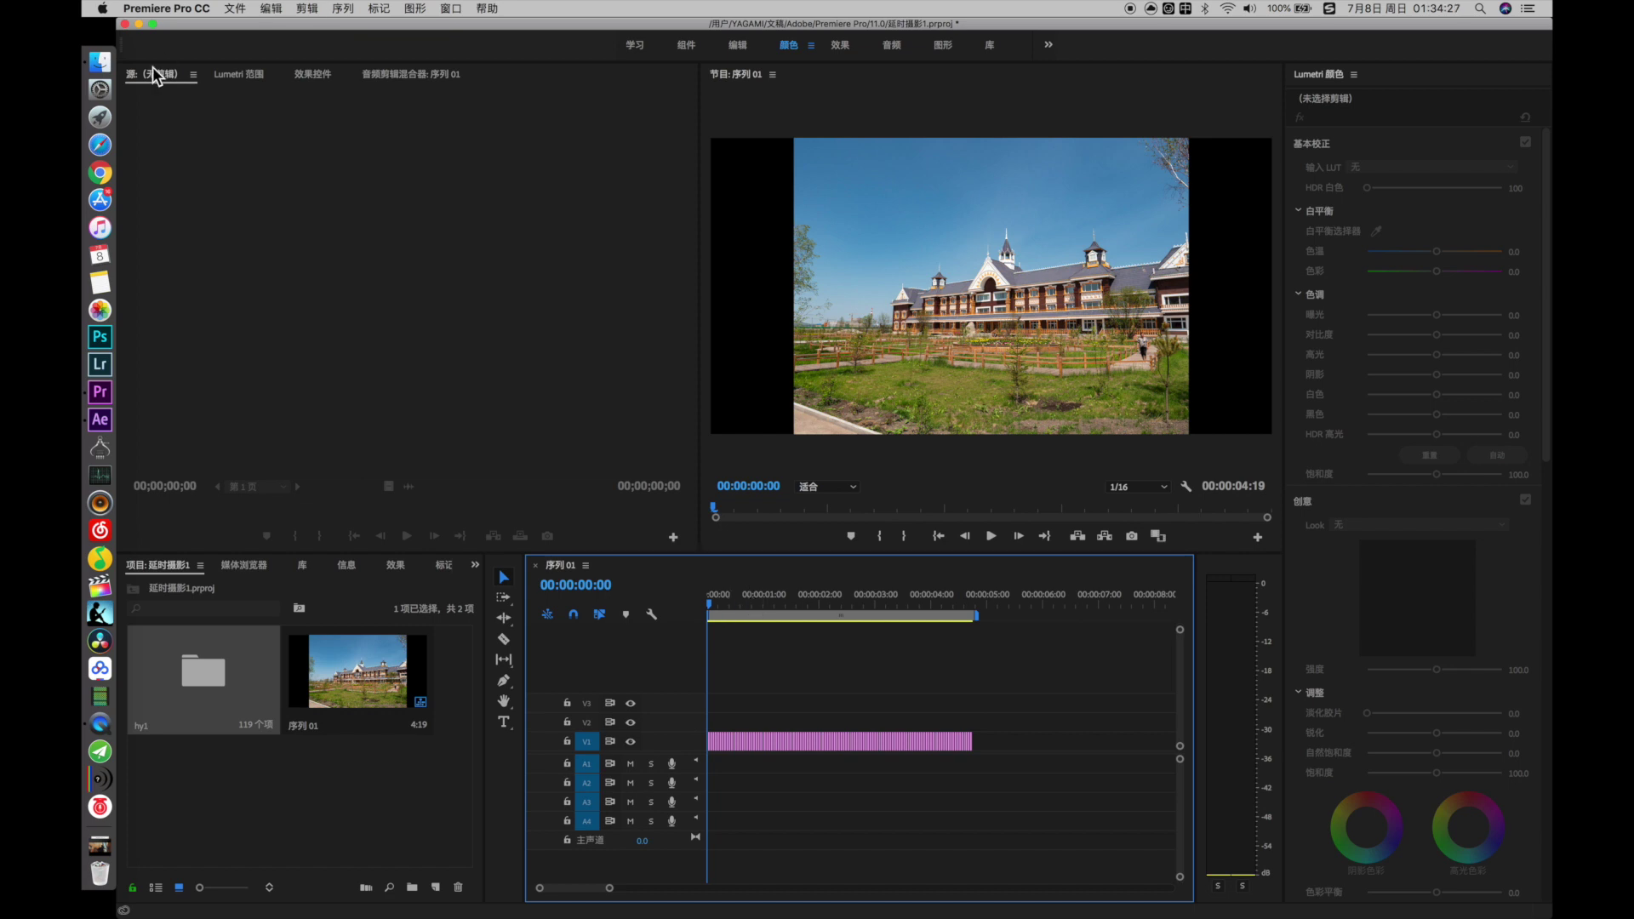
Step: Switch to Finder and preview the desktop video 序列 01_1.mp4 in full screen
click(101, 62)
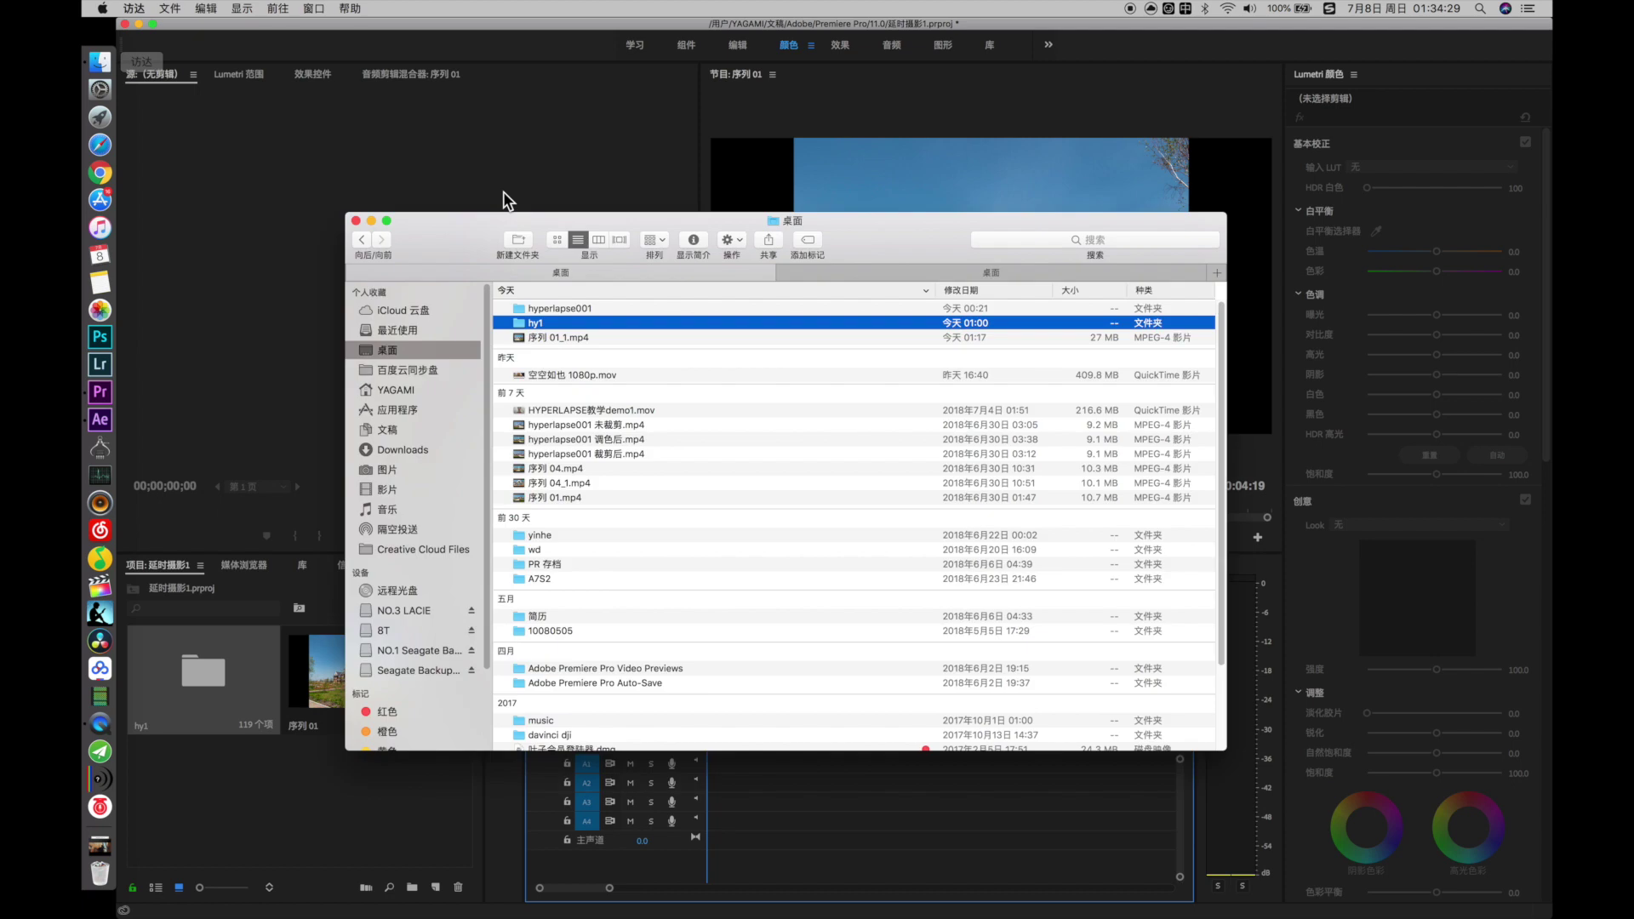
click(631, 335)
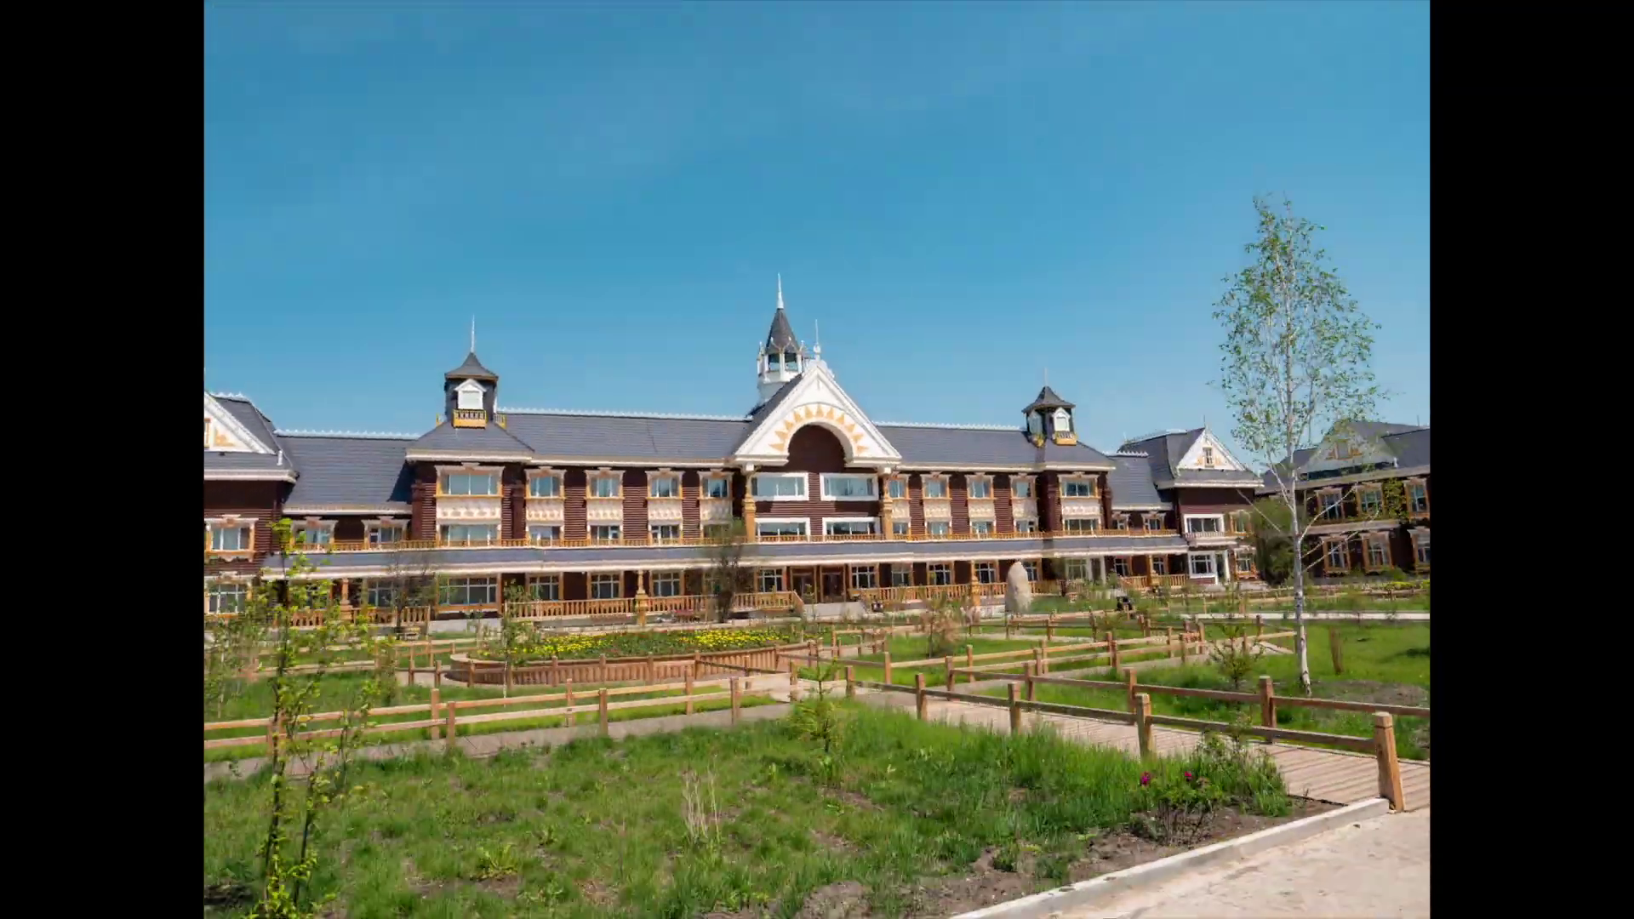
key(Escape)
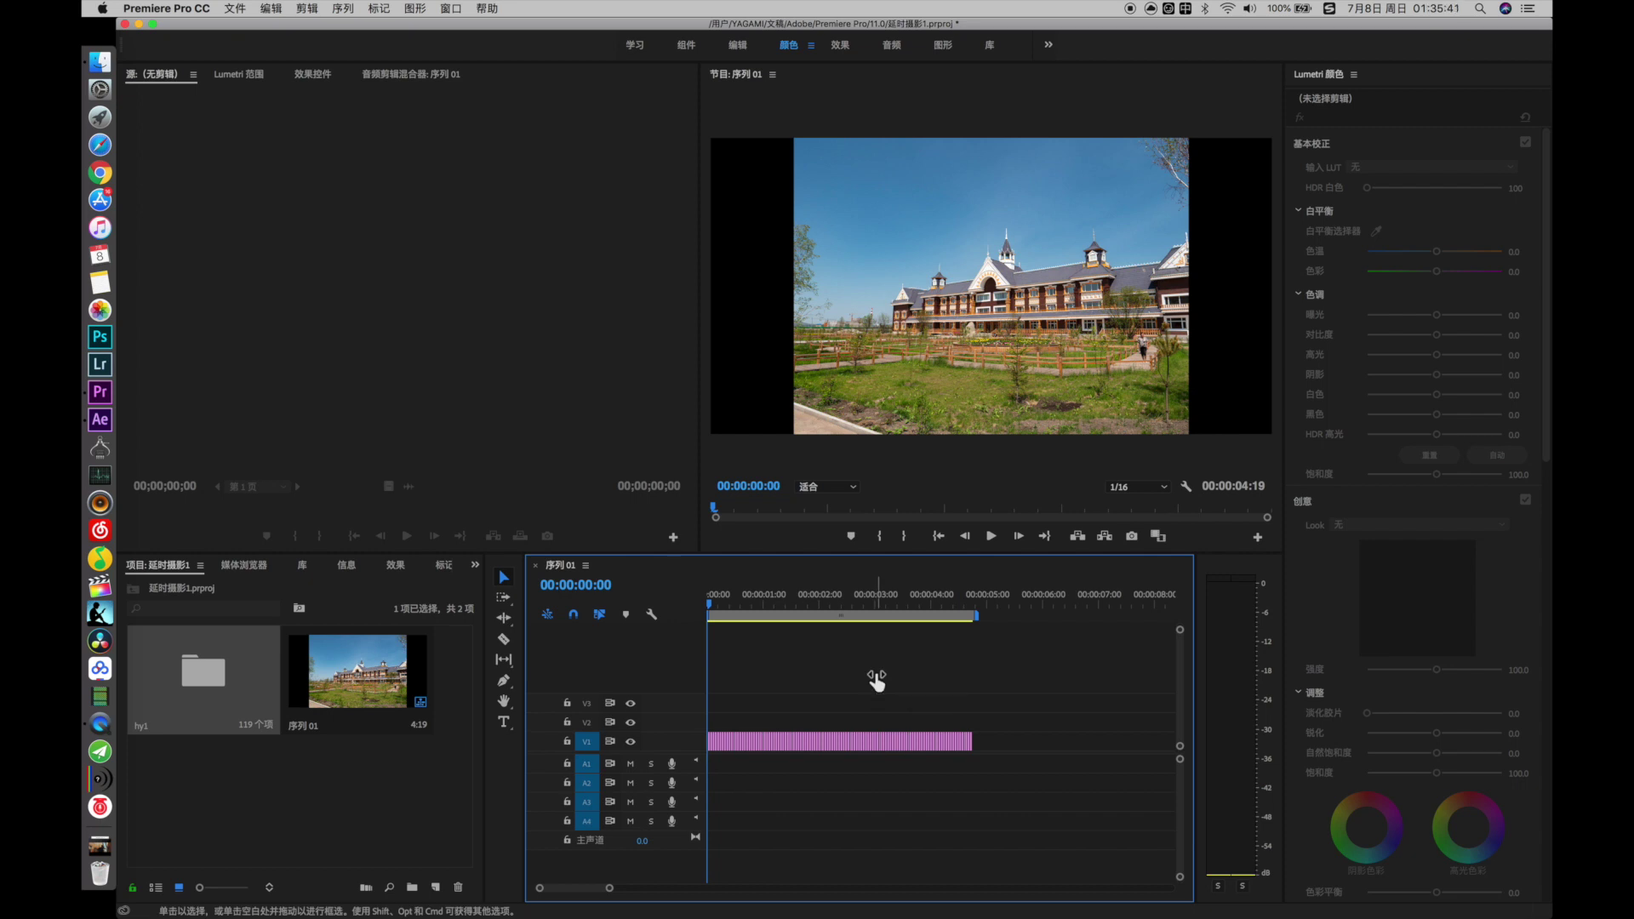
Step: Nest all photo clips on track V1 into one sequence named 嵌套序列 01
drag(988, 713, 693, 764)
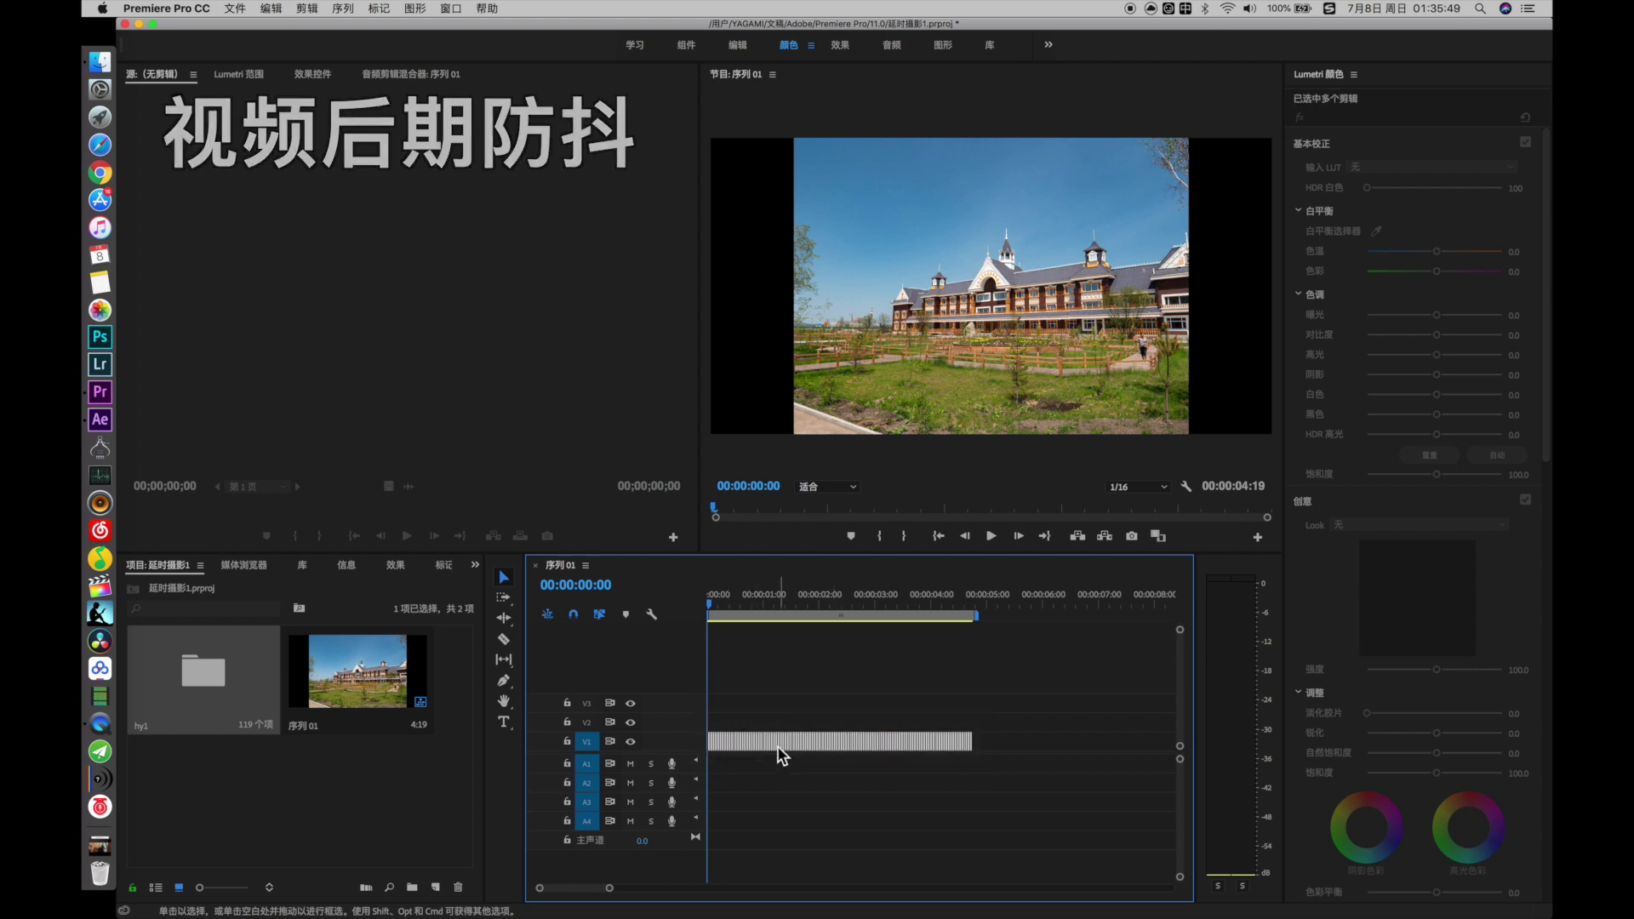
right_click(780, 745)
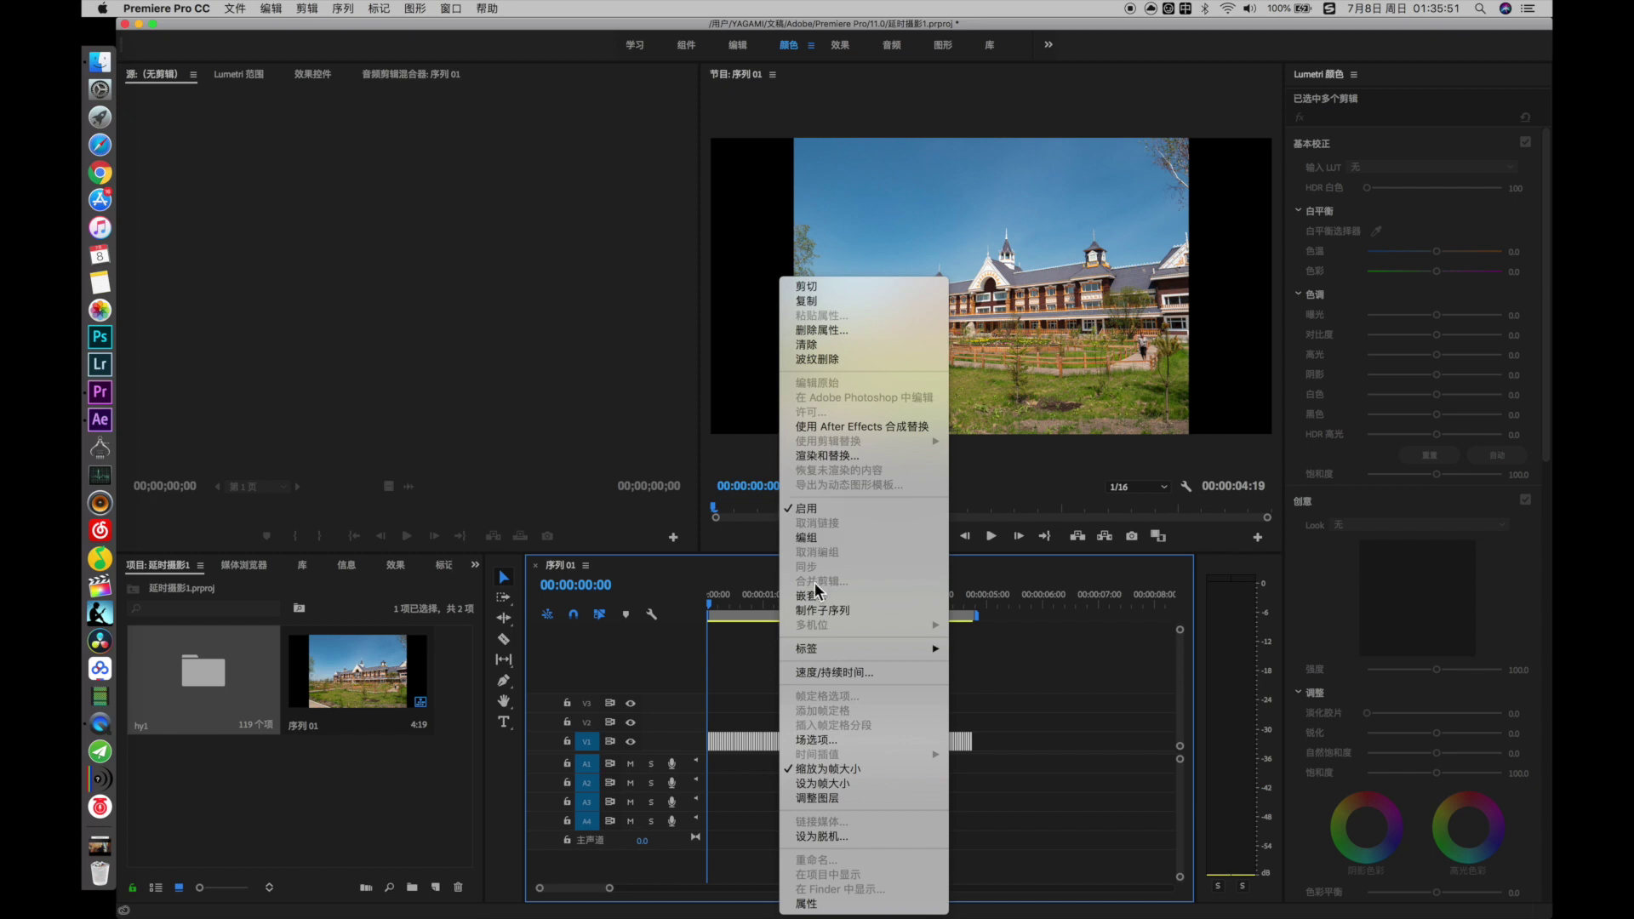
click(819, 596)
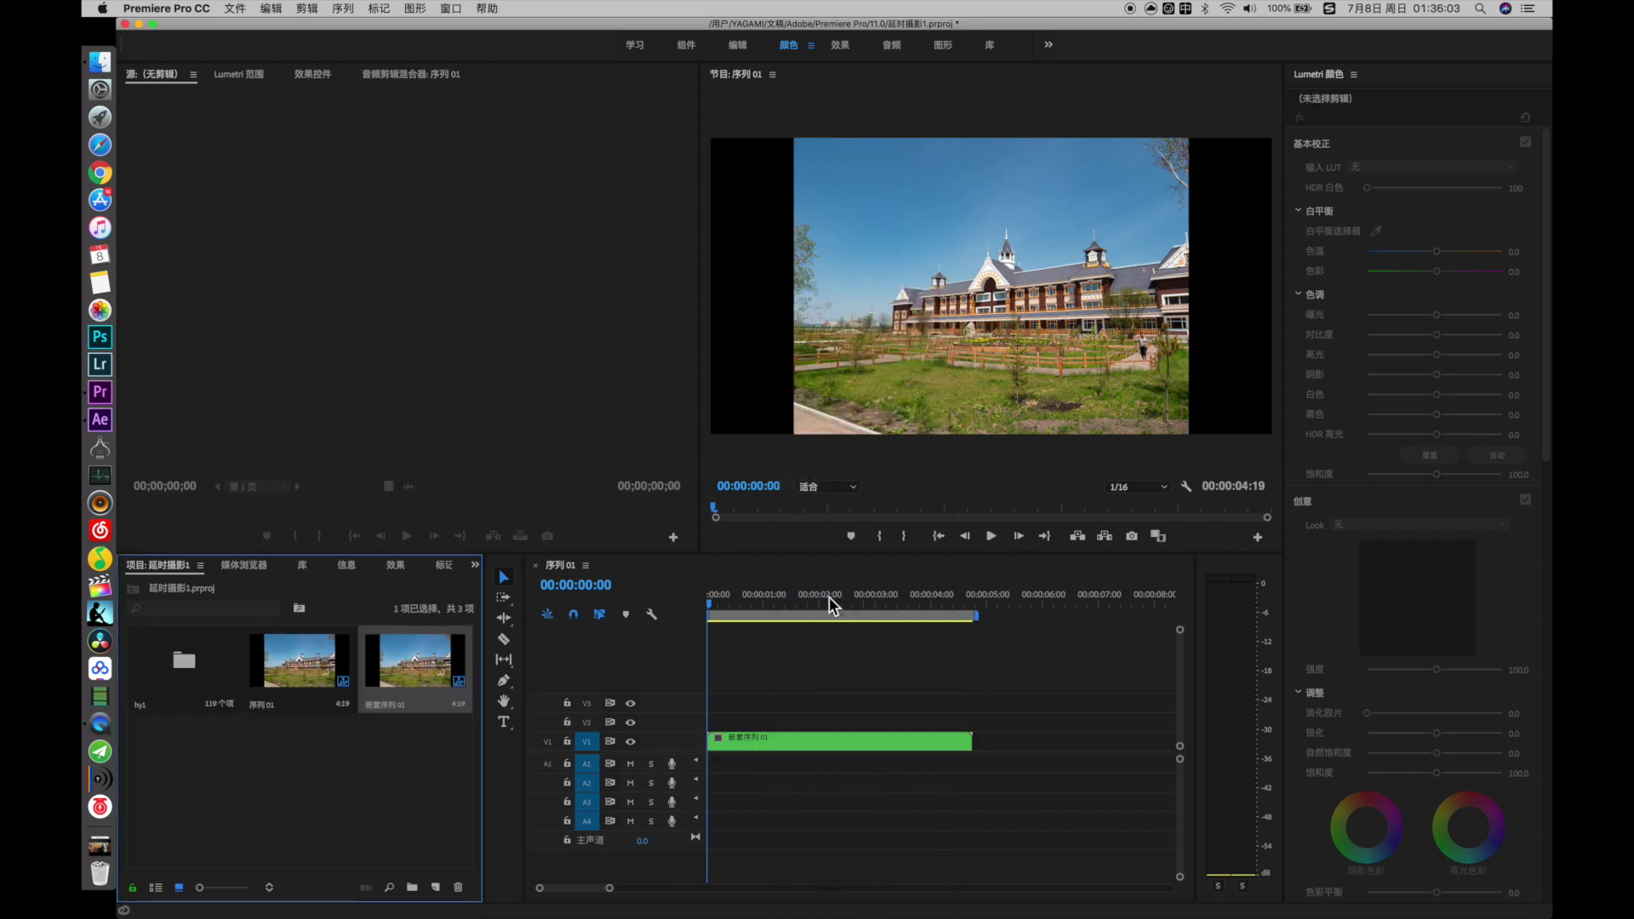
Step: Replace the nested clip with an After Effects composition and save the After Effects project as 延时1 in the 文稿 folder
click(825, 741)
right_click(851, 739)
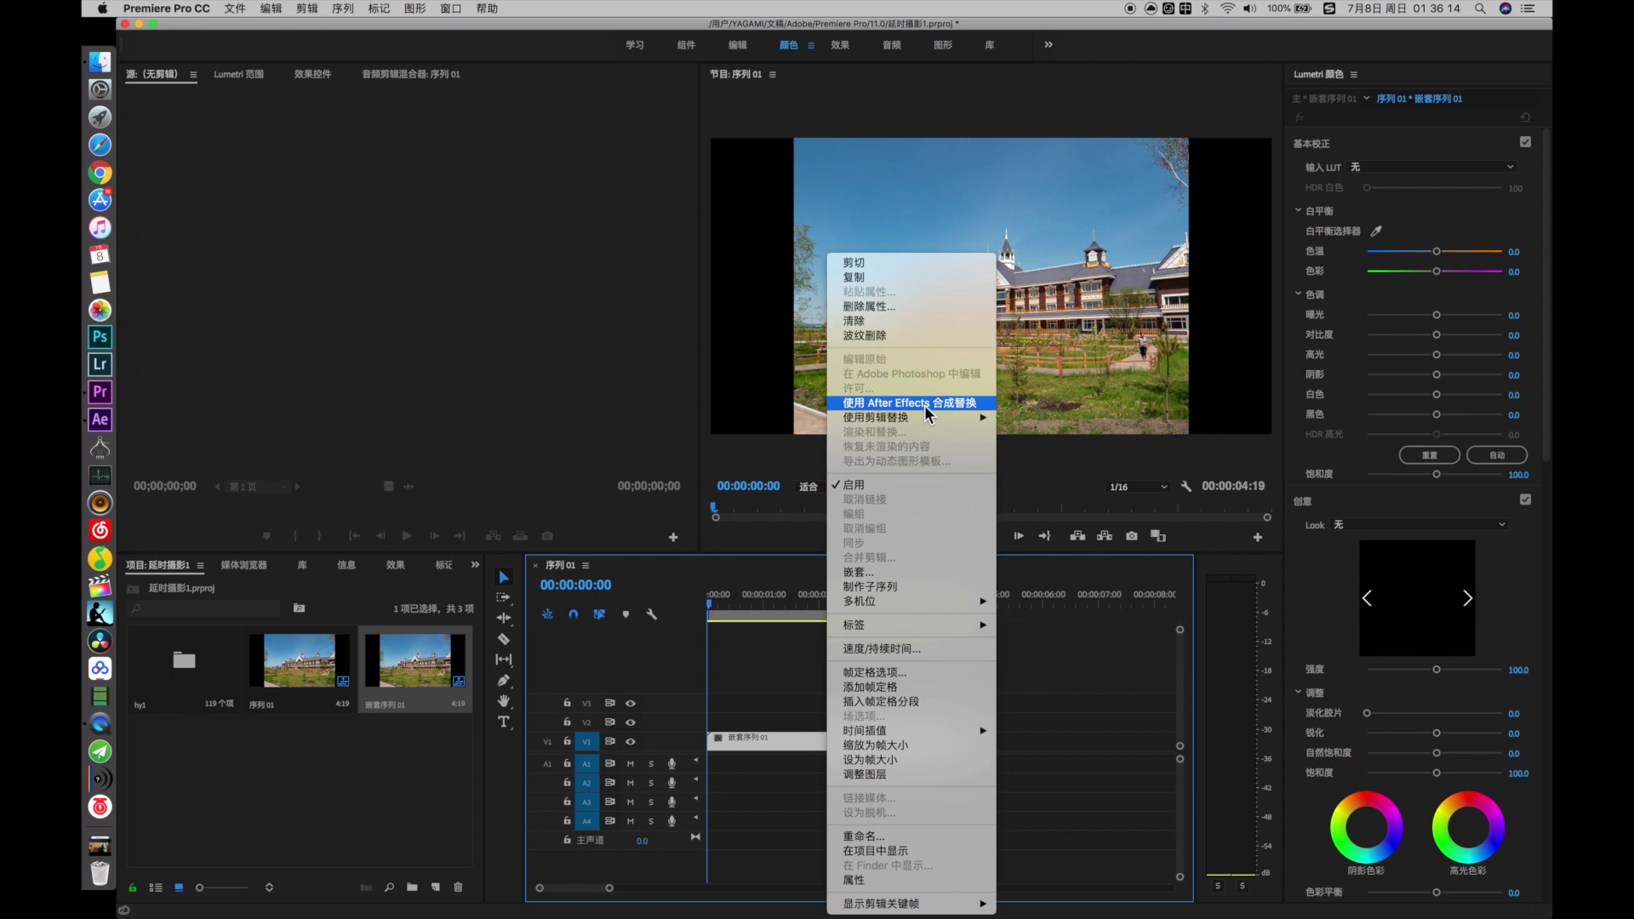
click(977, 405)
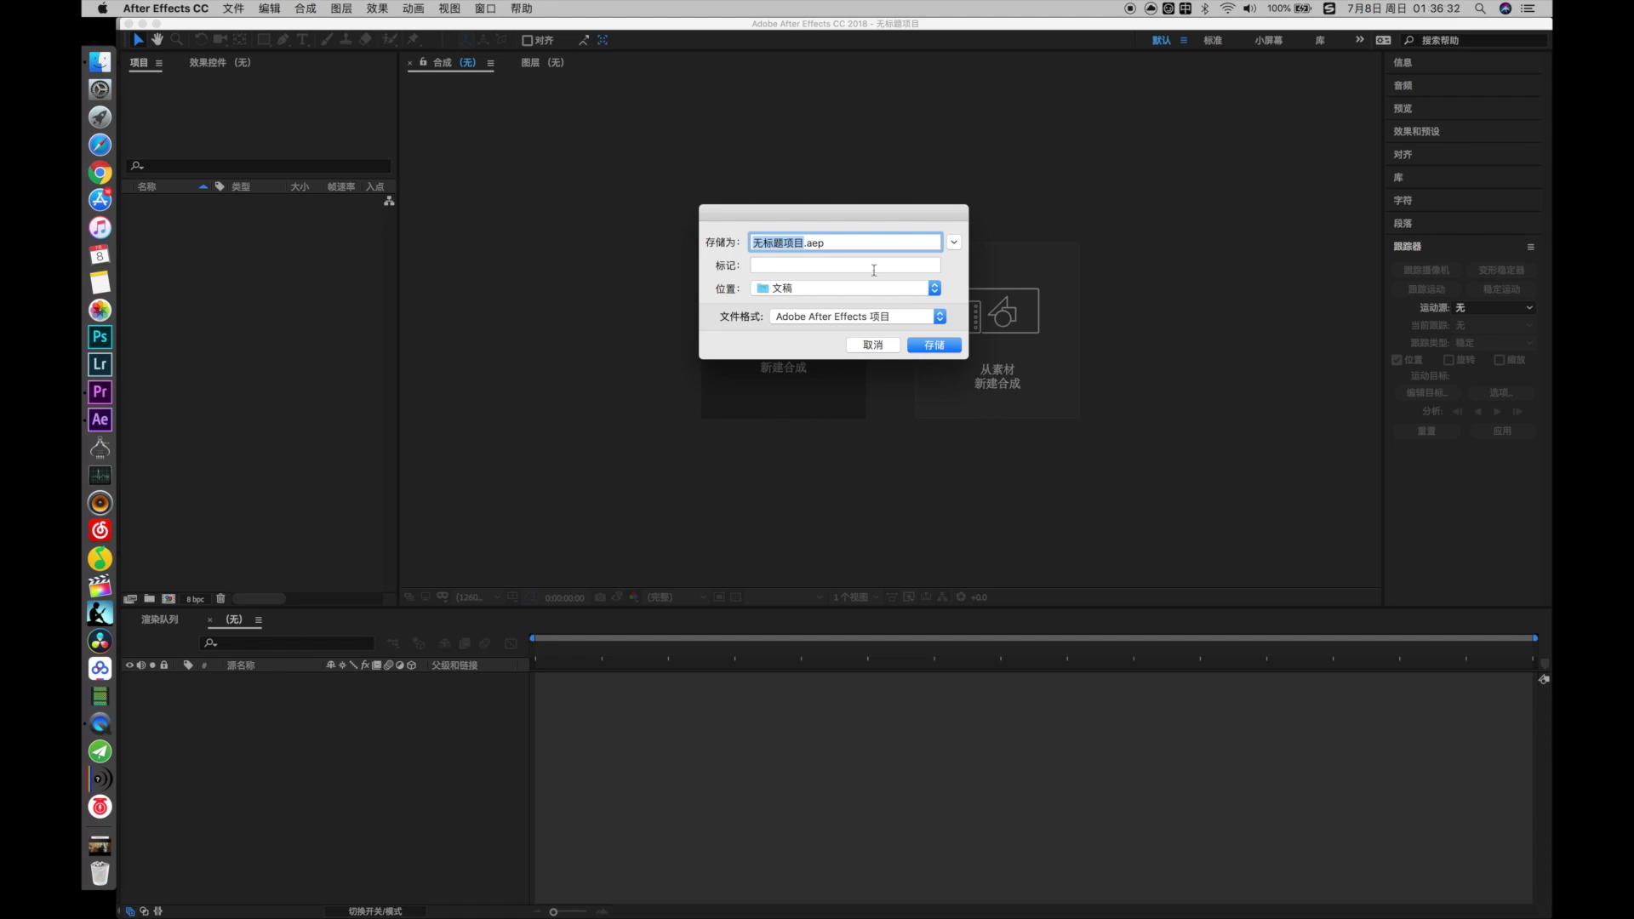
text(延时1)
click(935, 345)
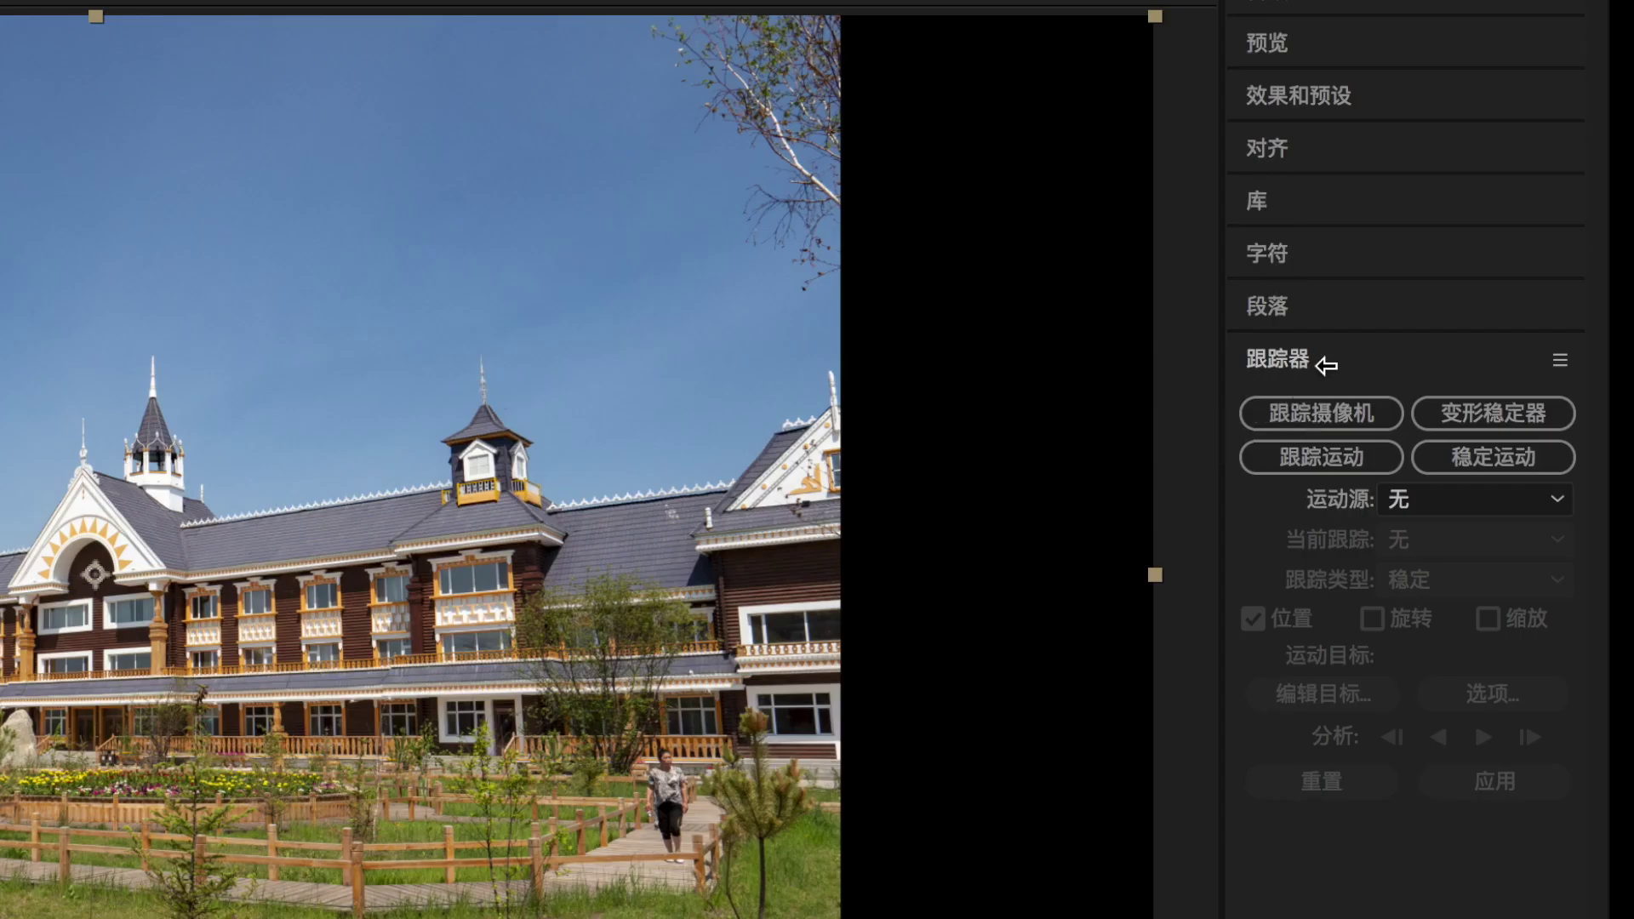
Step: Apply the Warp Stabilizer VFX (变形稳定器 VFX) effect to the 嵌套序列 01 layer
click(415, 8)
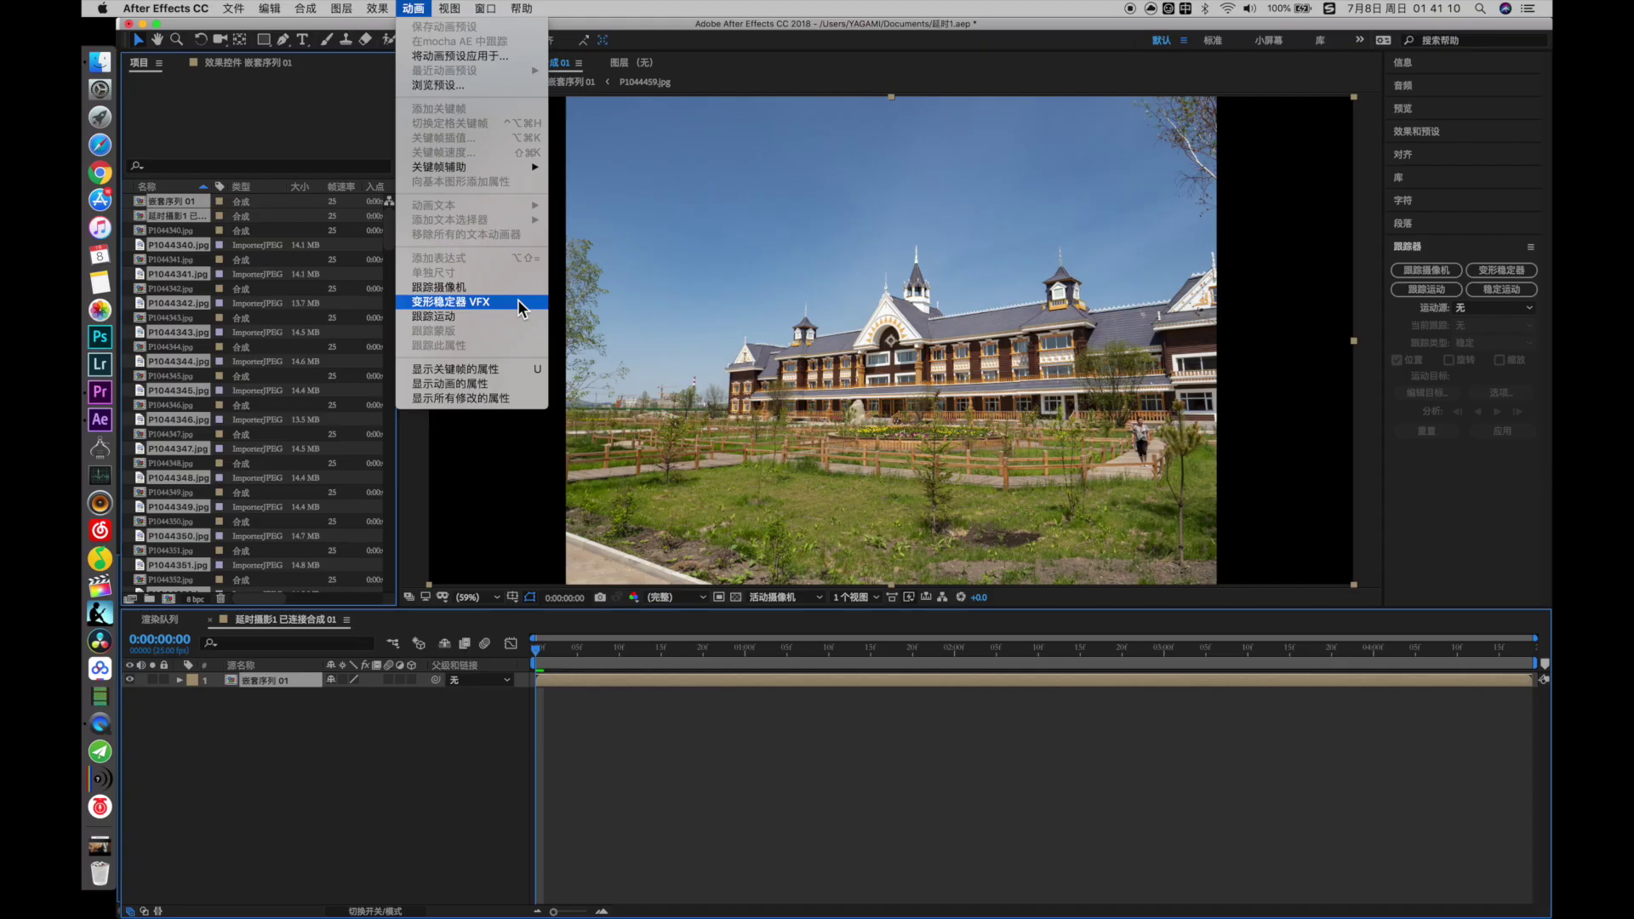
click(918, 746)
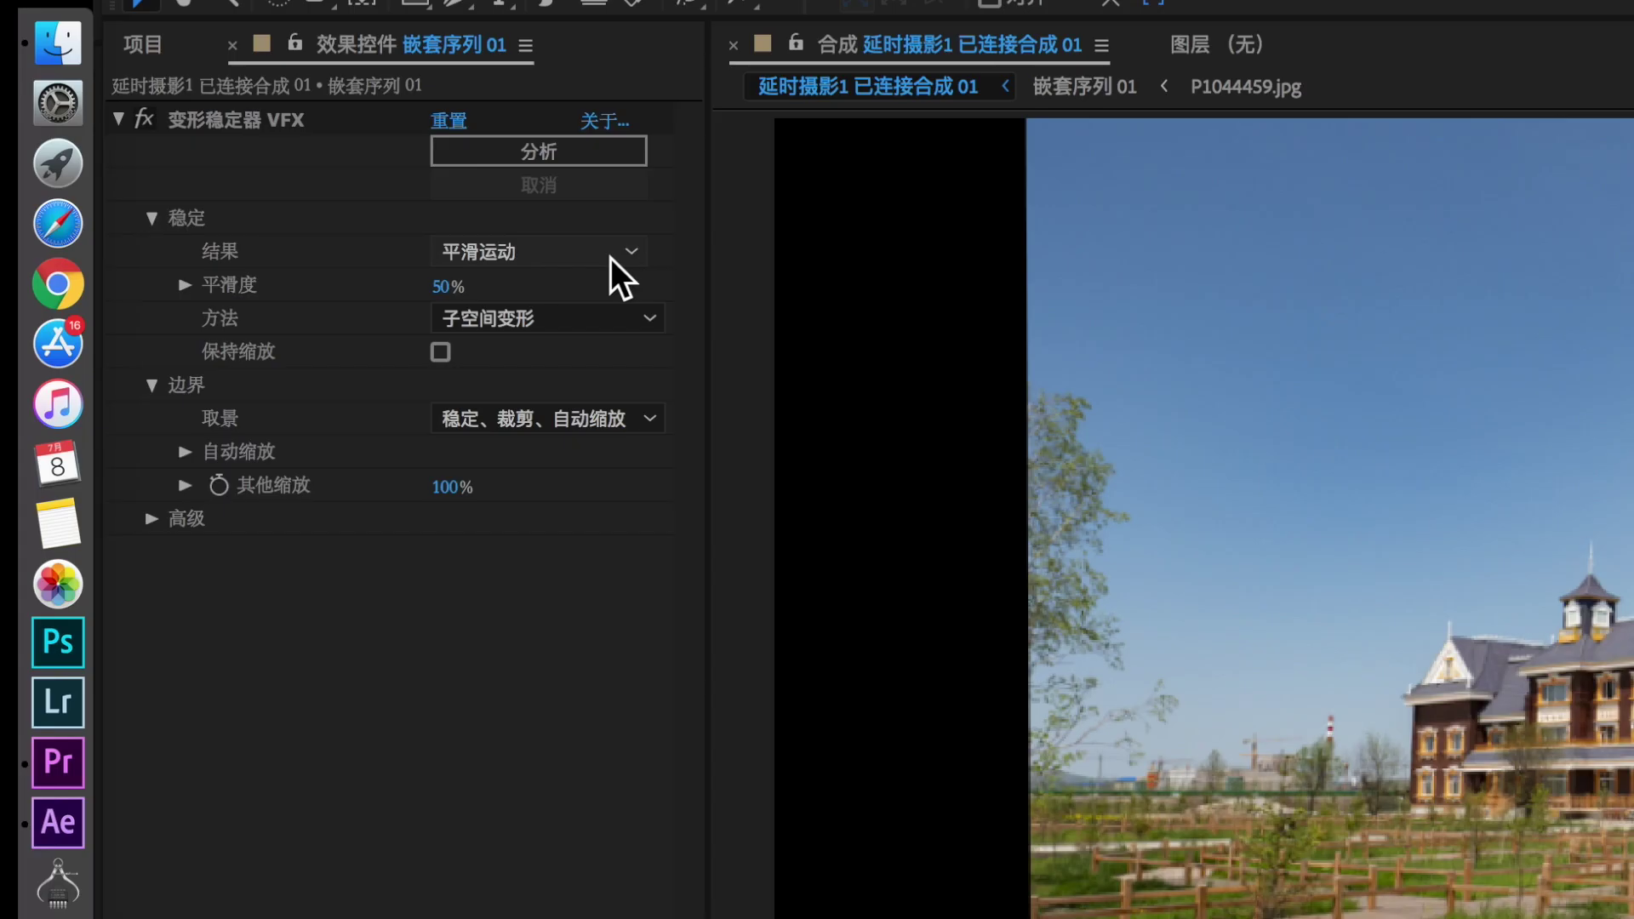
Step: Review the Warp Stabilizer's result, method, framing and advanced options, and return the playhead to the start of the composition
click(363, 158)
click(595, 540)
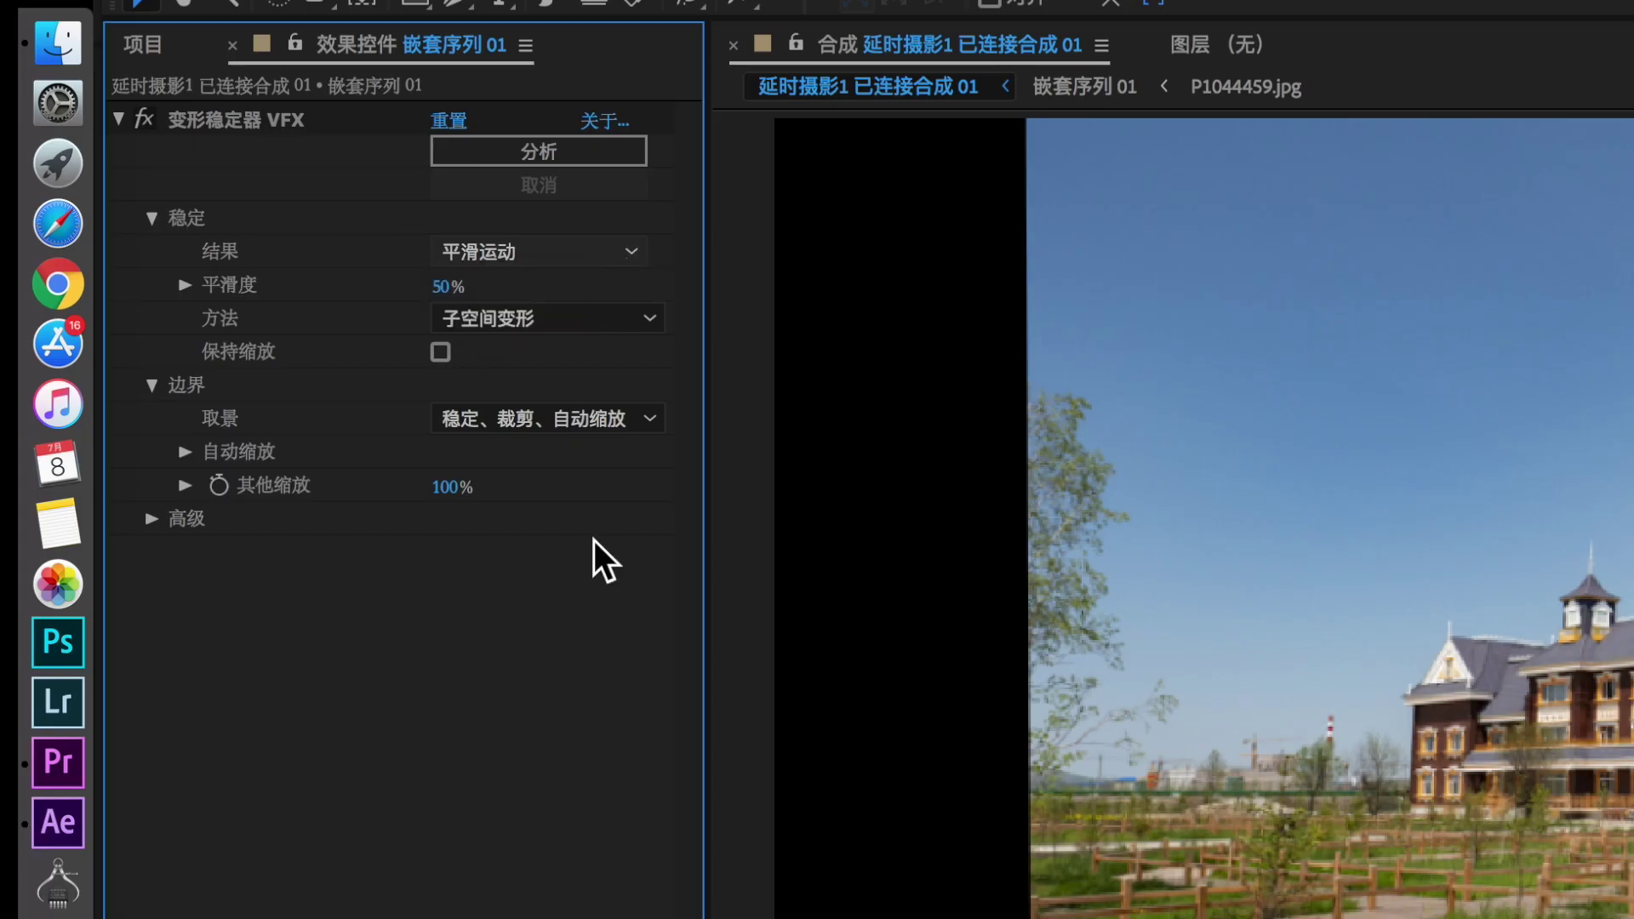
click(562, 320)
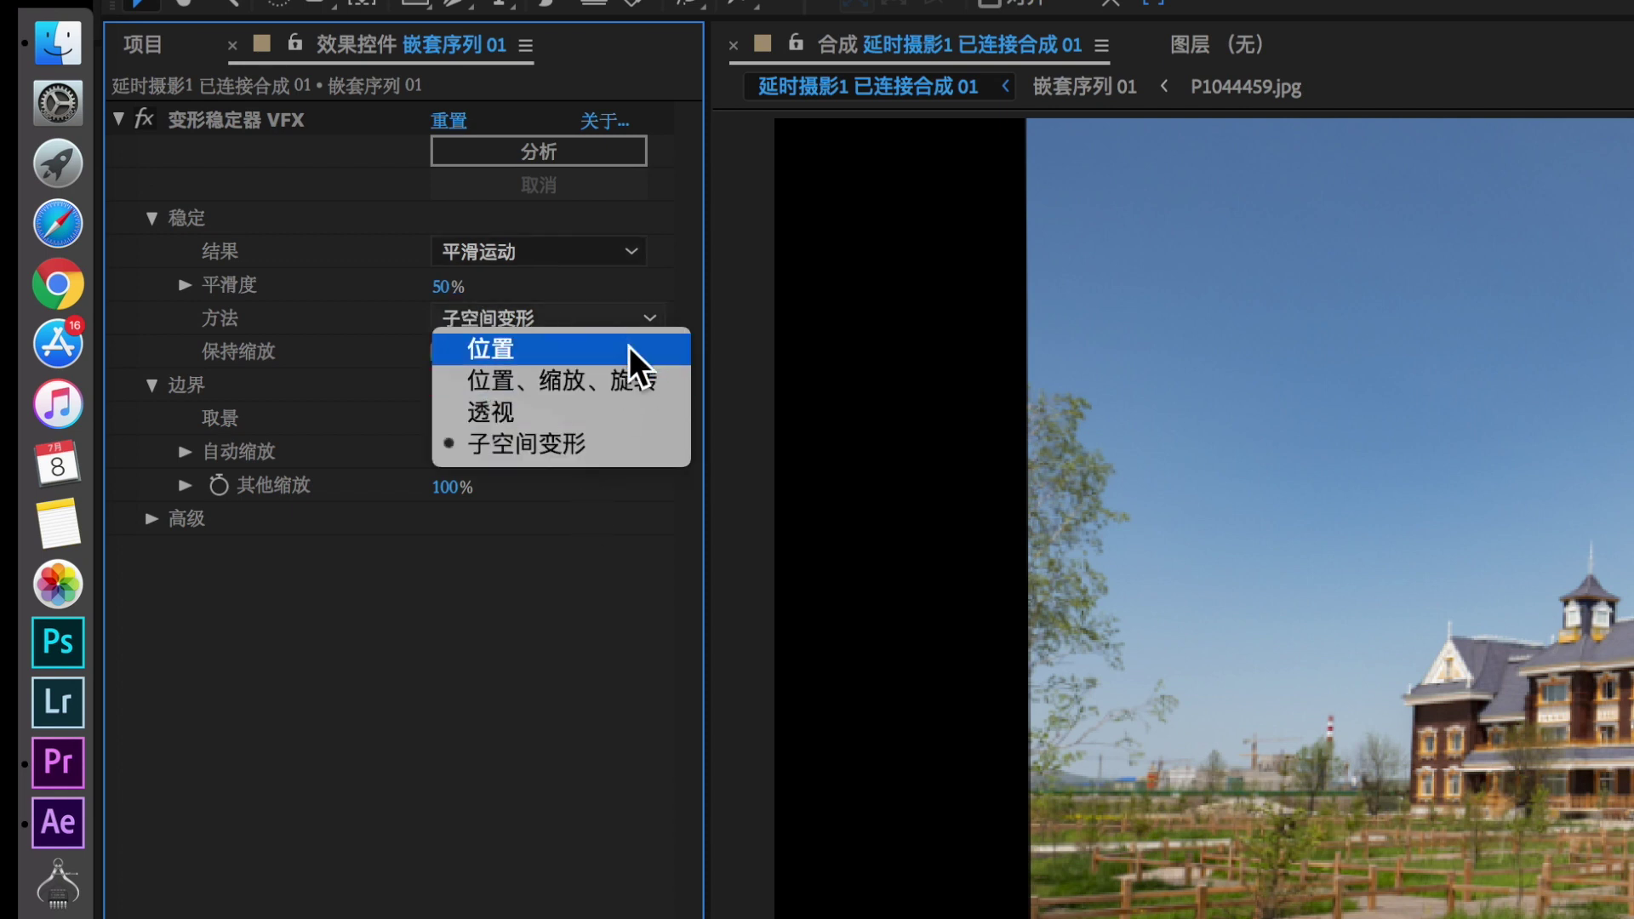
click(604, 611)
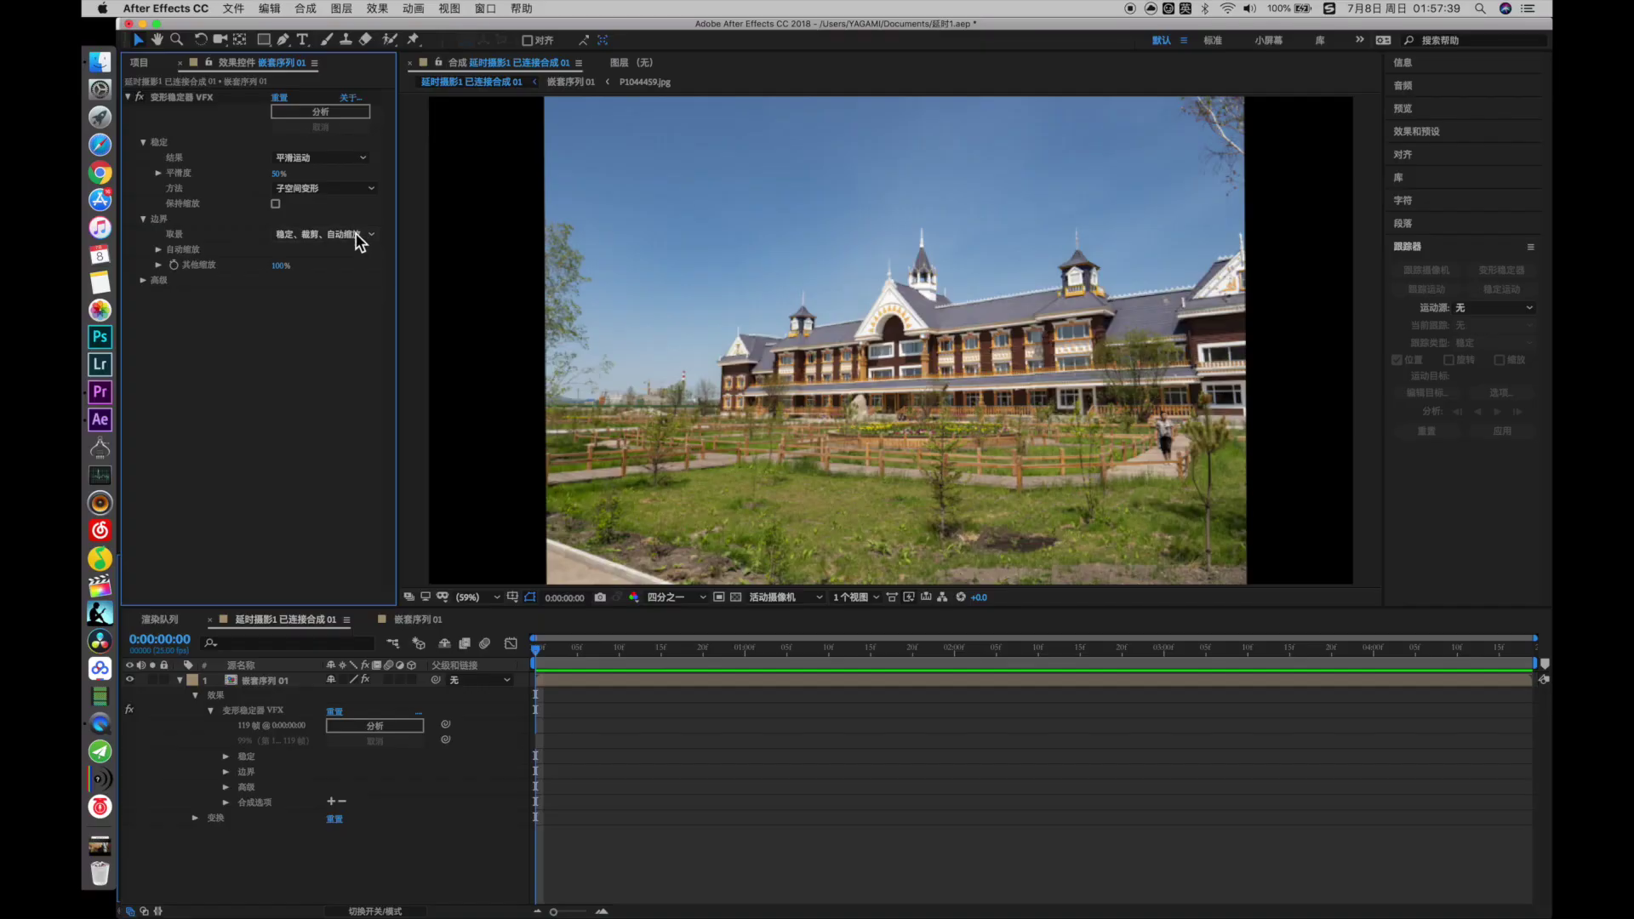
click(358, 235)
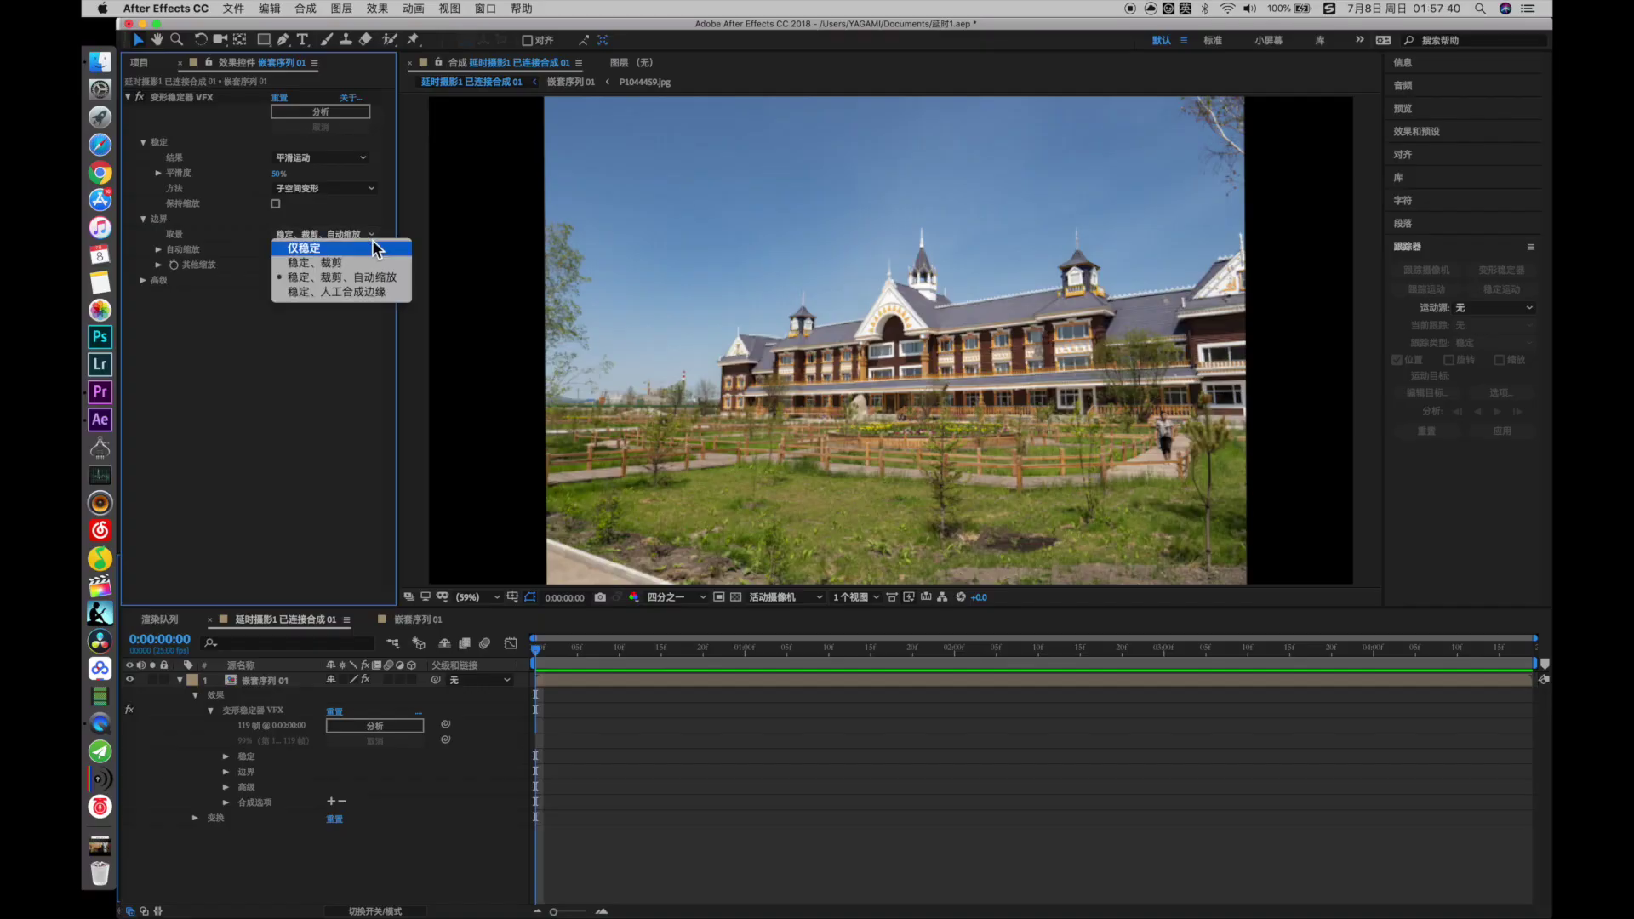
click(344, 330)
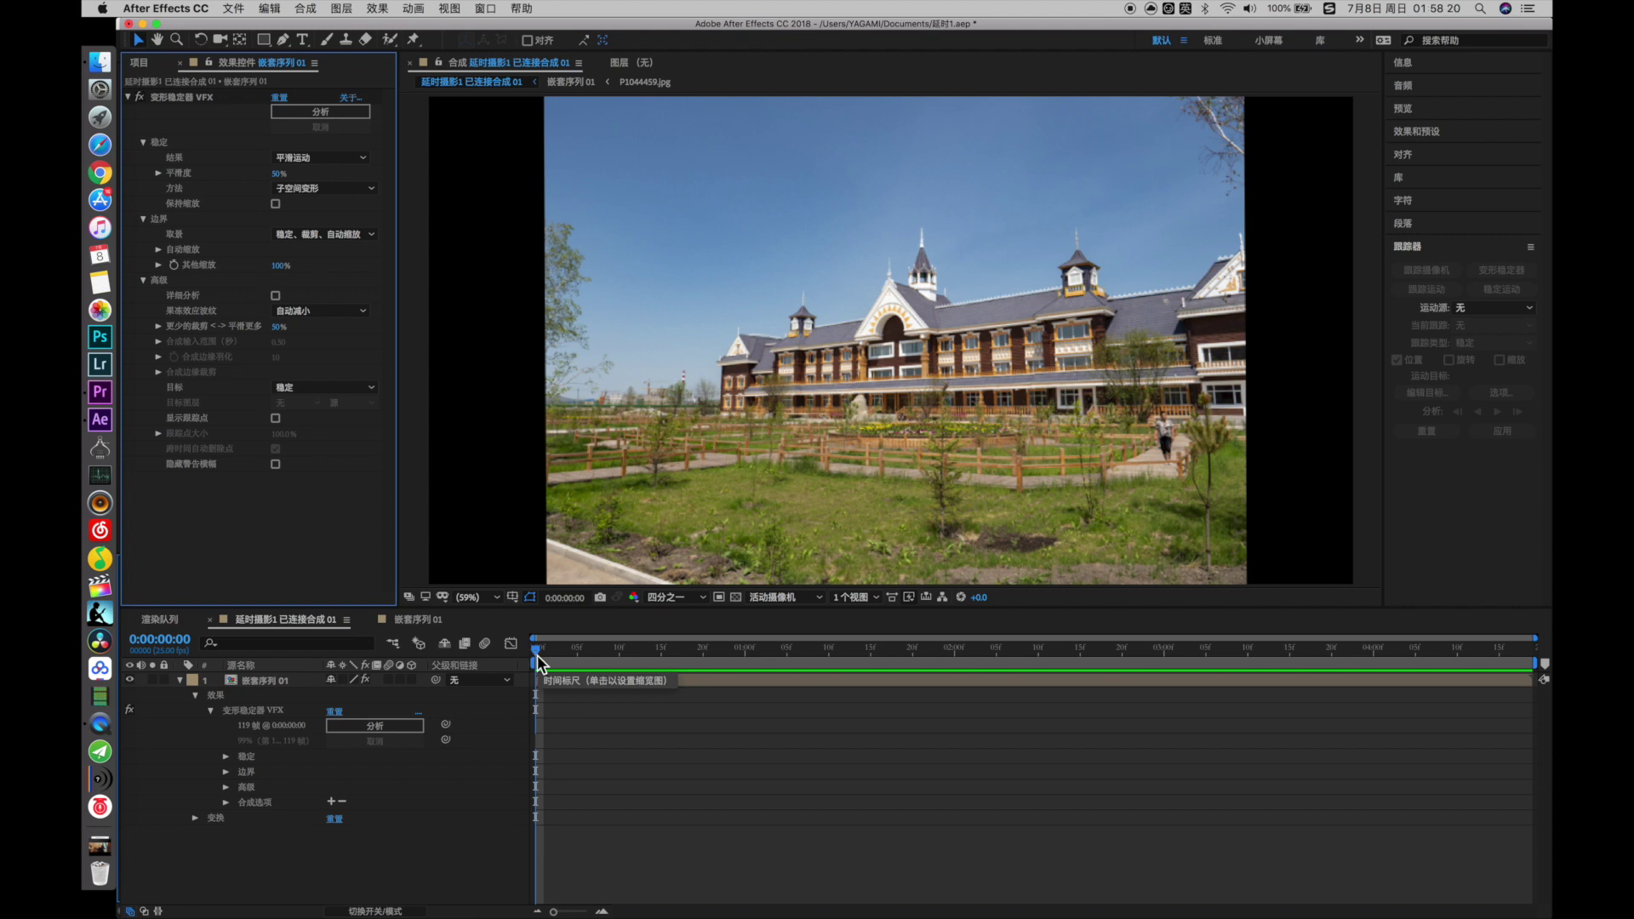
click(538, 656)
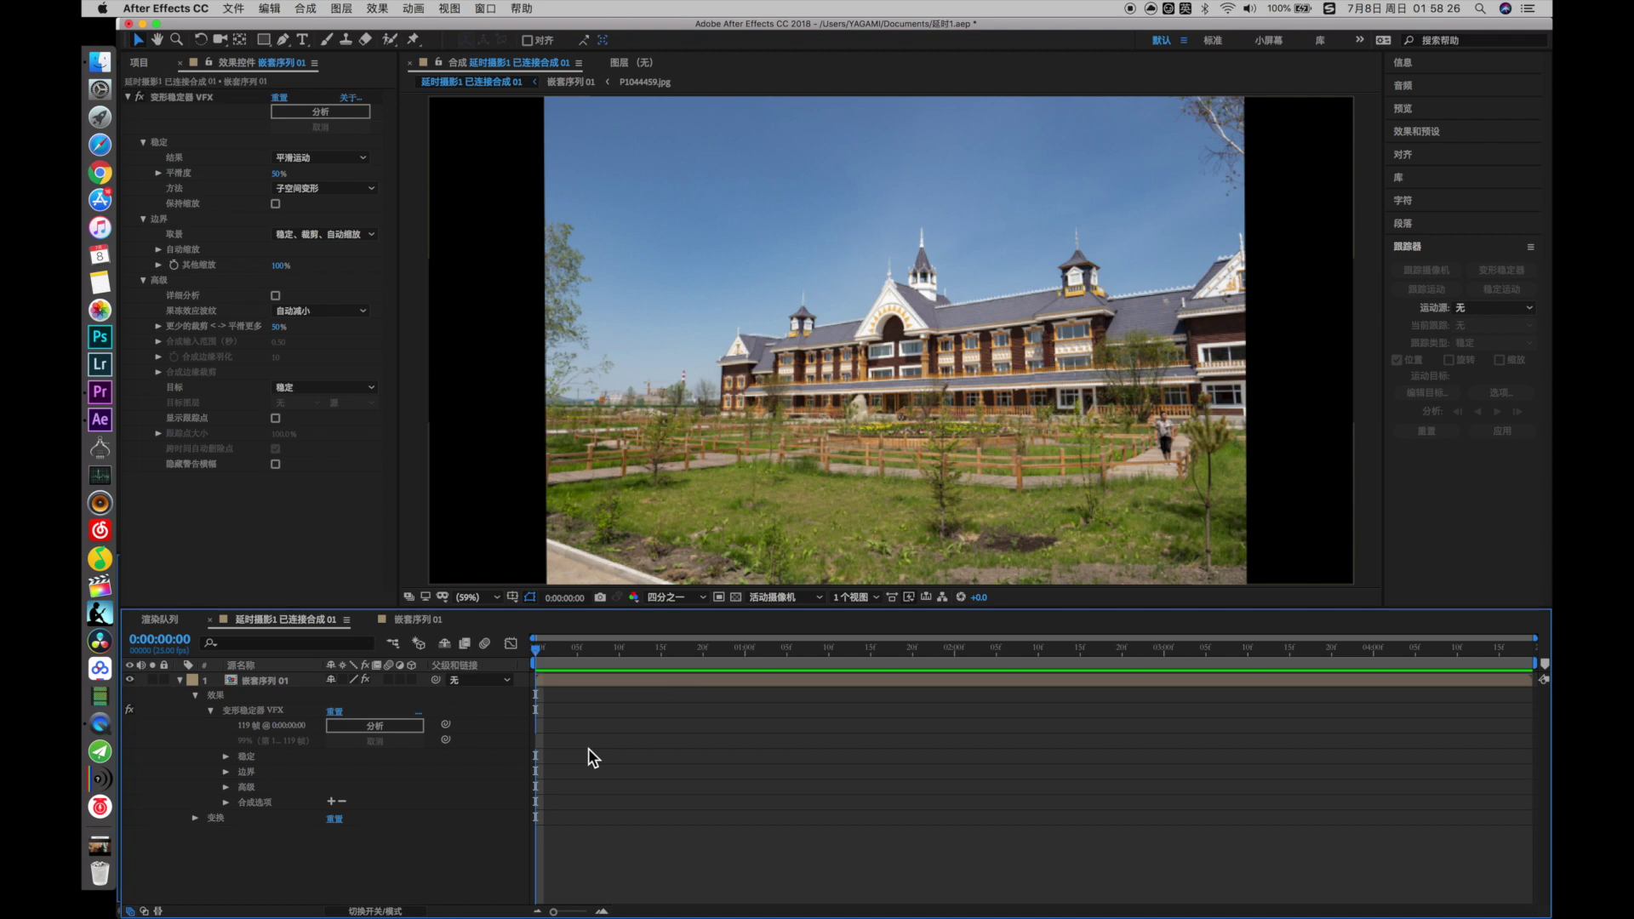
Step: Play back the stabilized composition to check the smoothness of the motion
key(space)
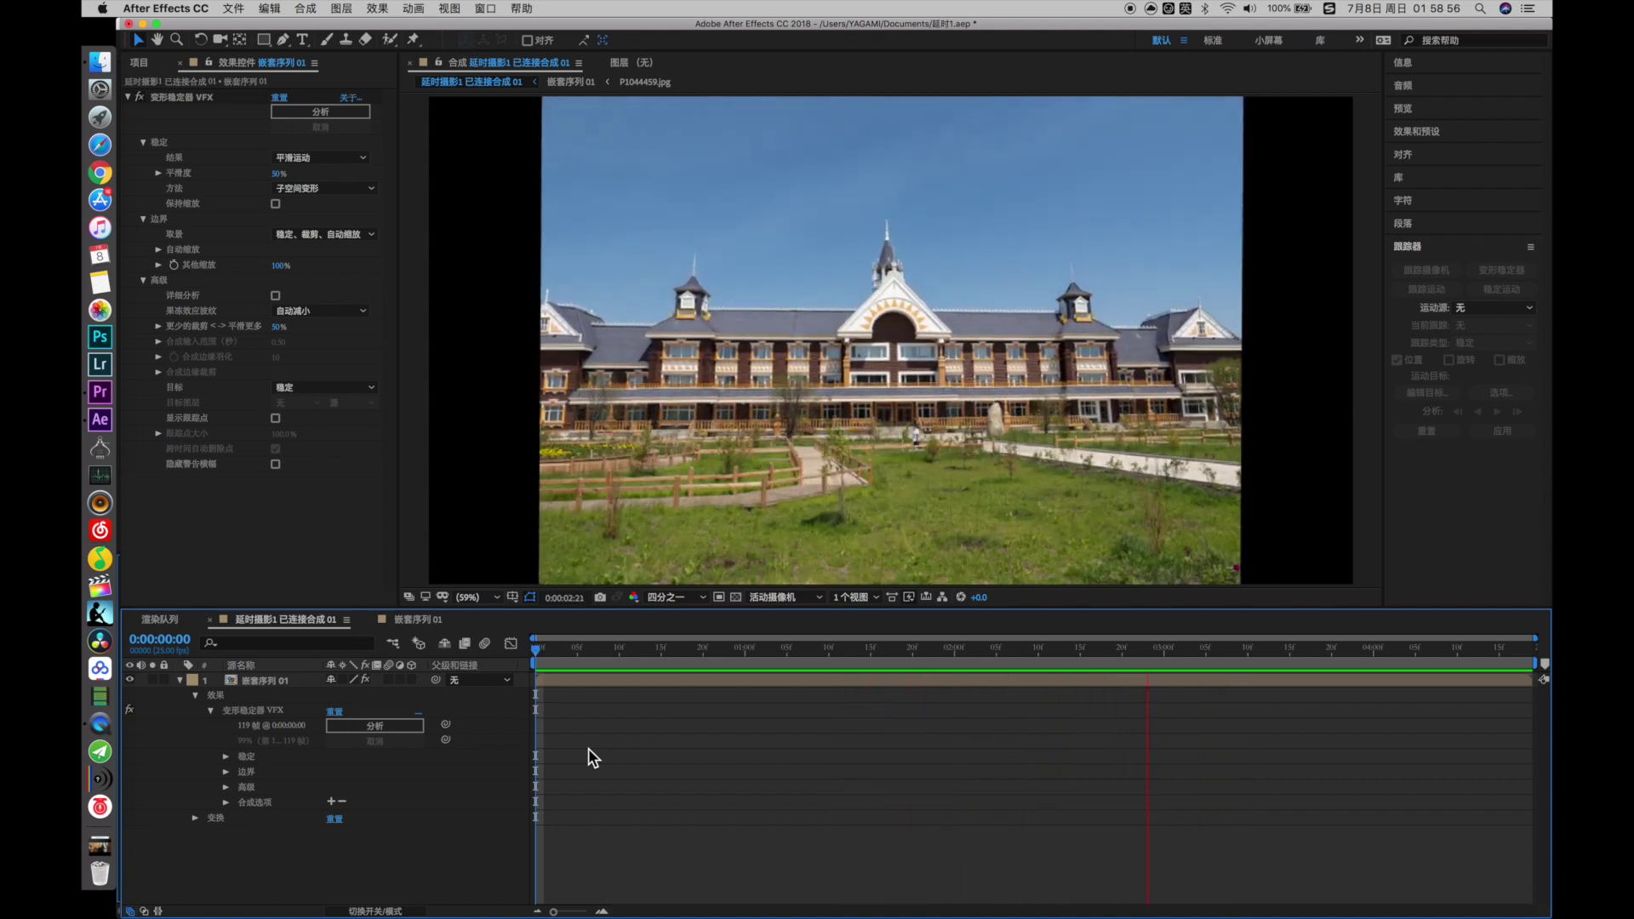
Step: Switch to Premiere Pro and set the scale (缩放) of the linked composition clip on track V1 to 140
click(104, 391)
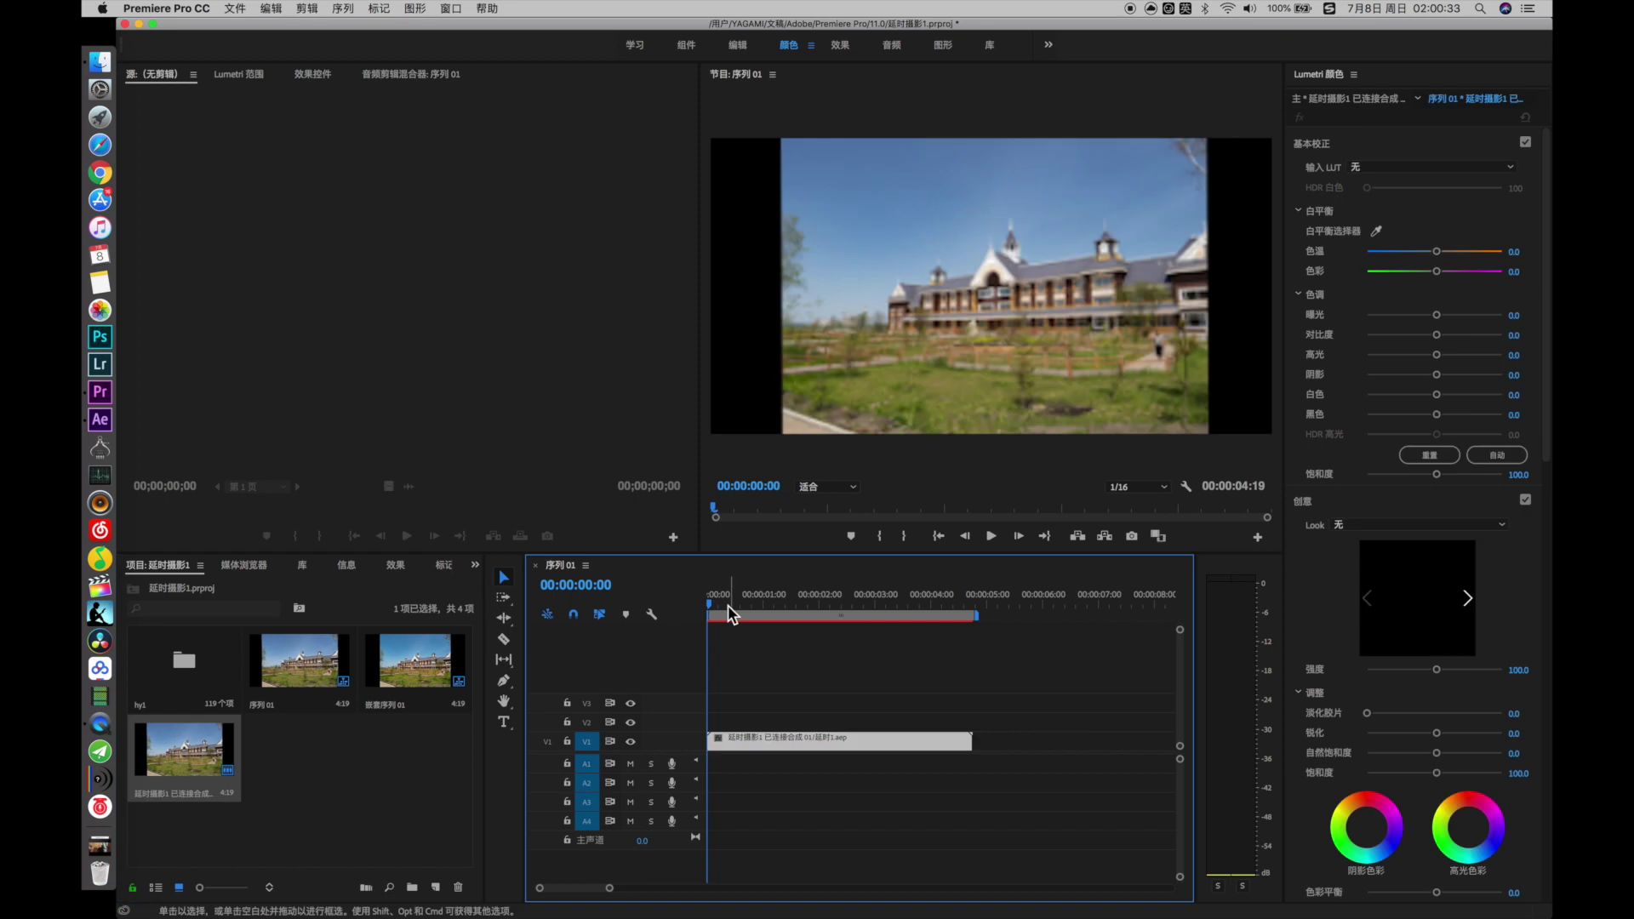
click(722, 601)
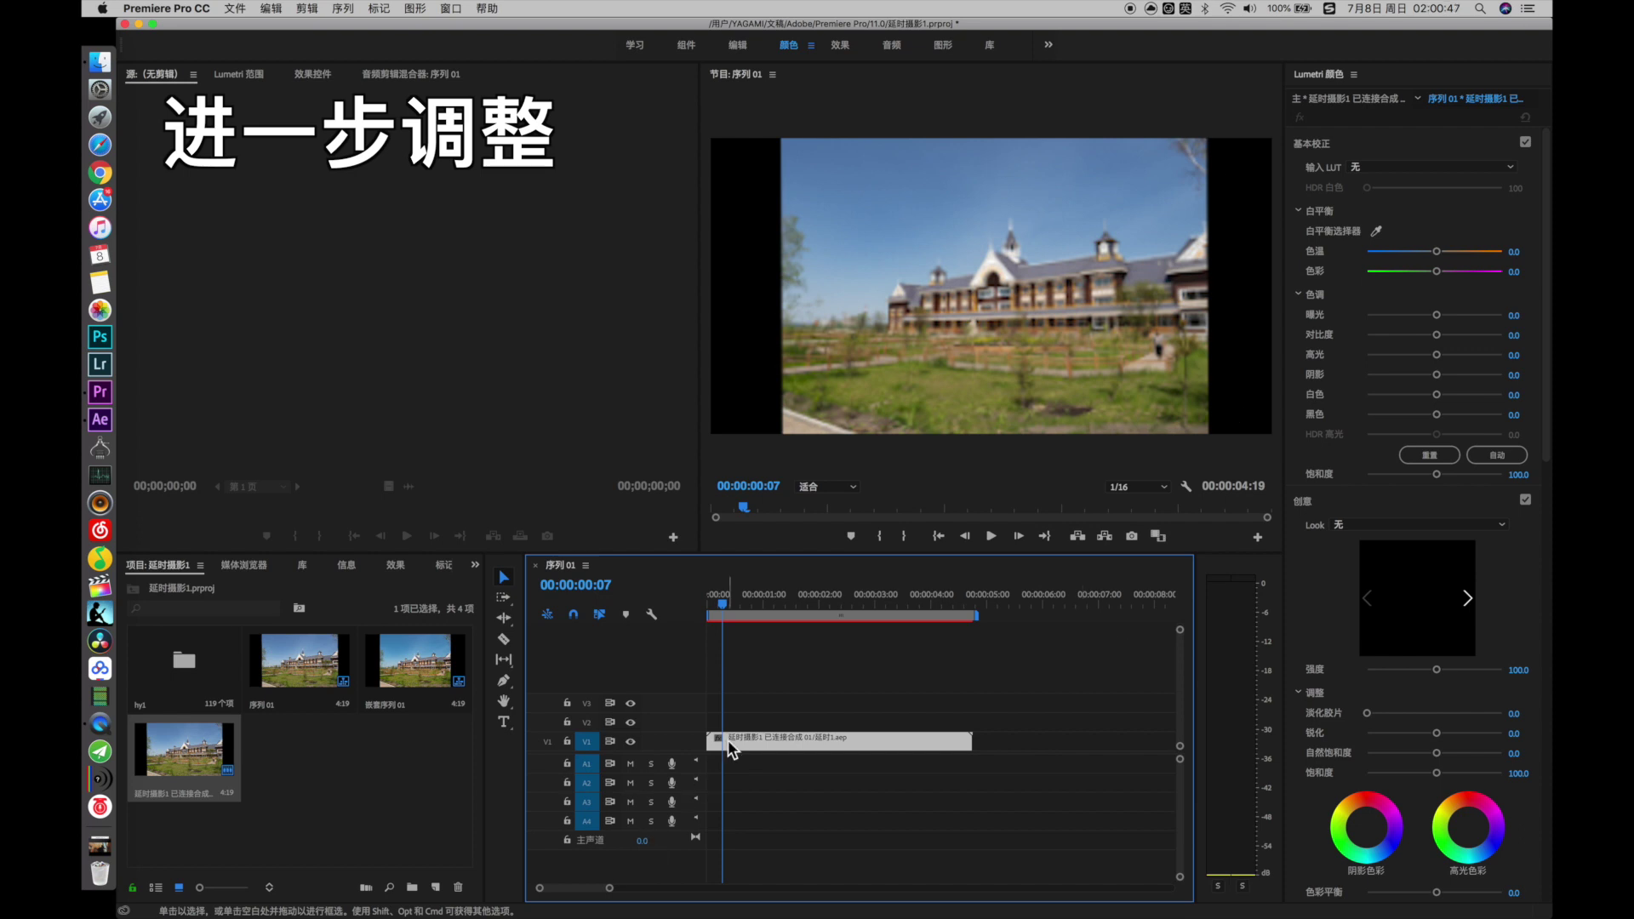
click(727, 742)
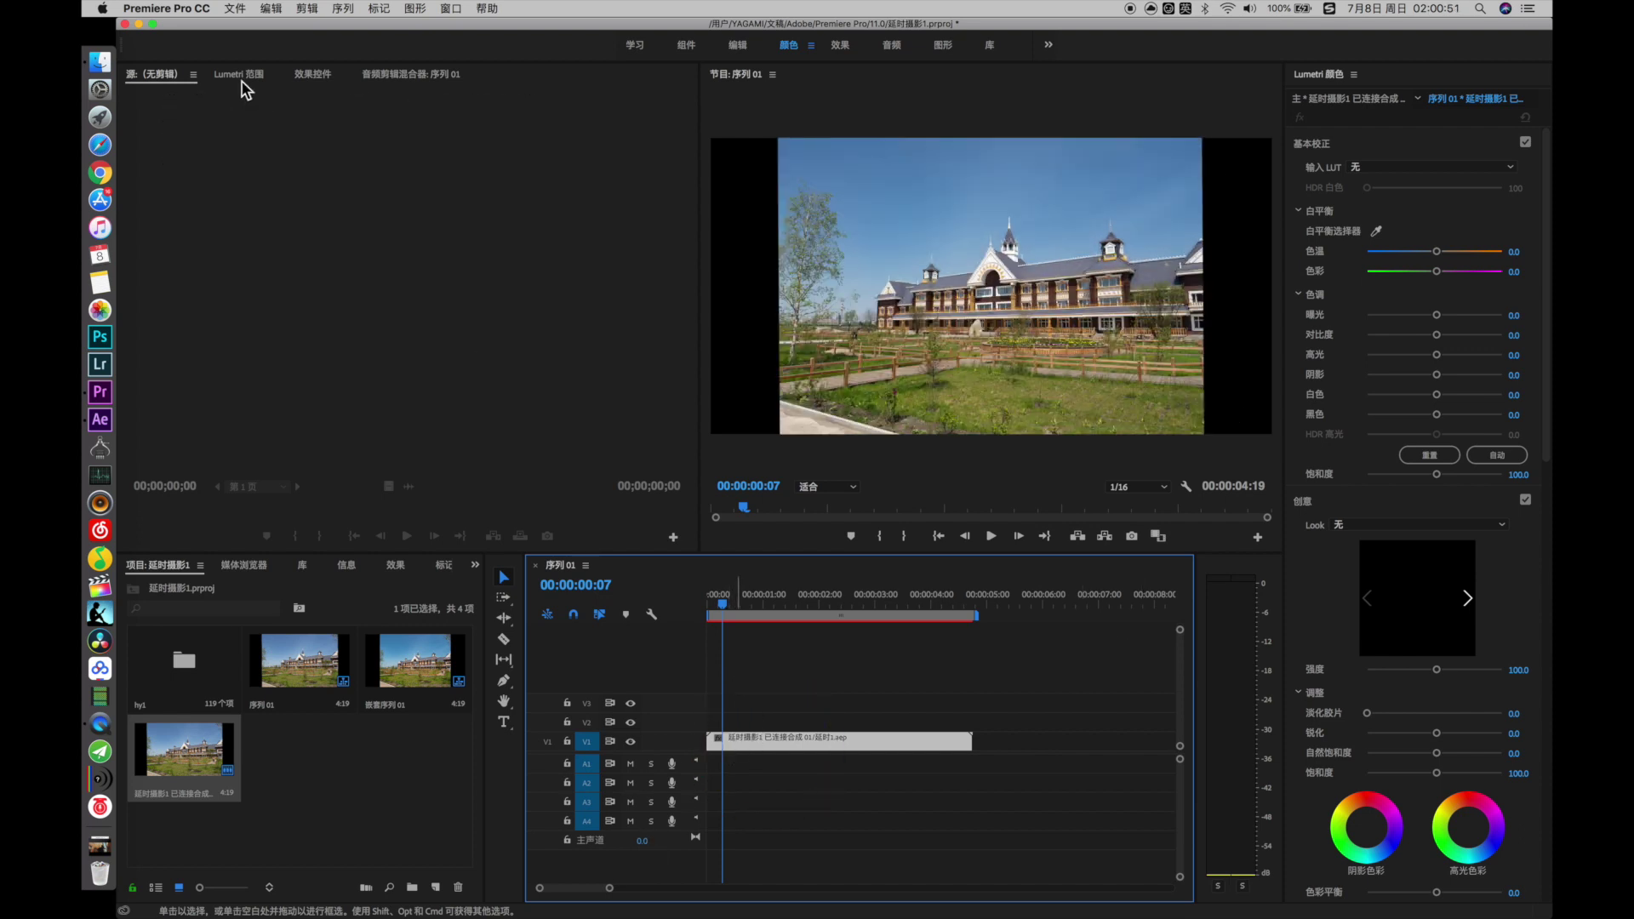
click(308, 74)
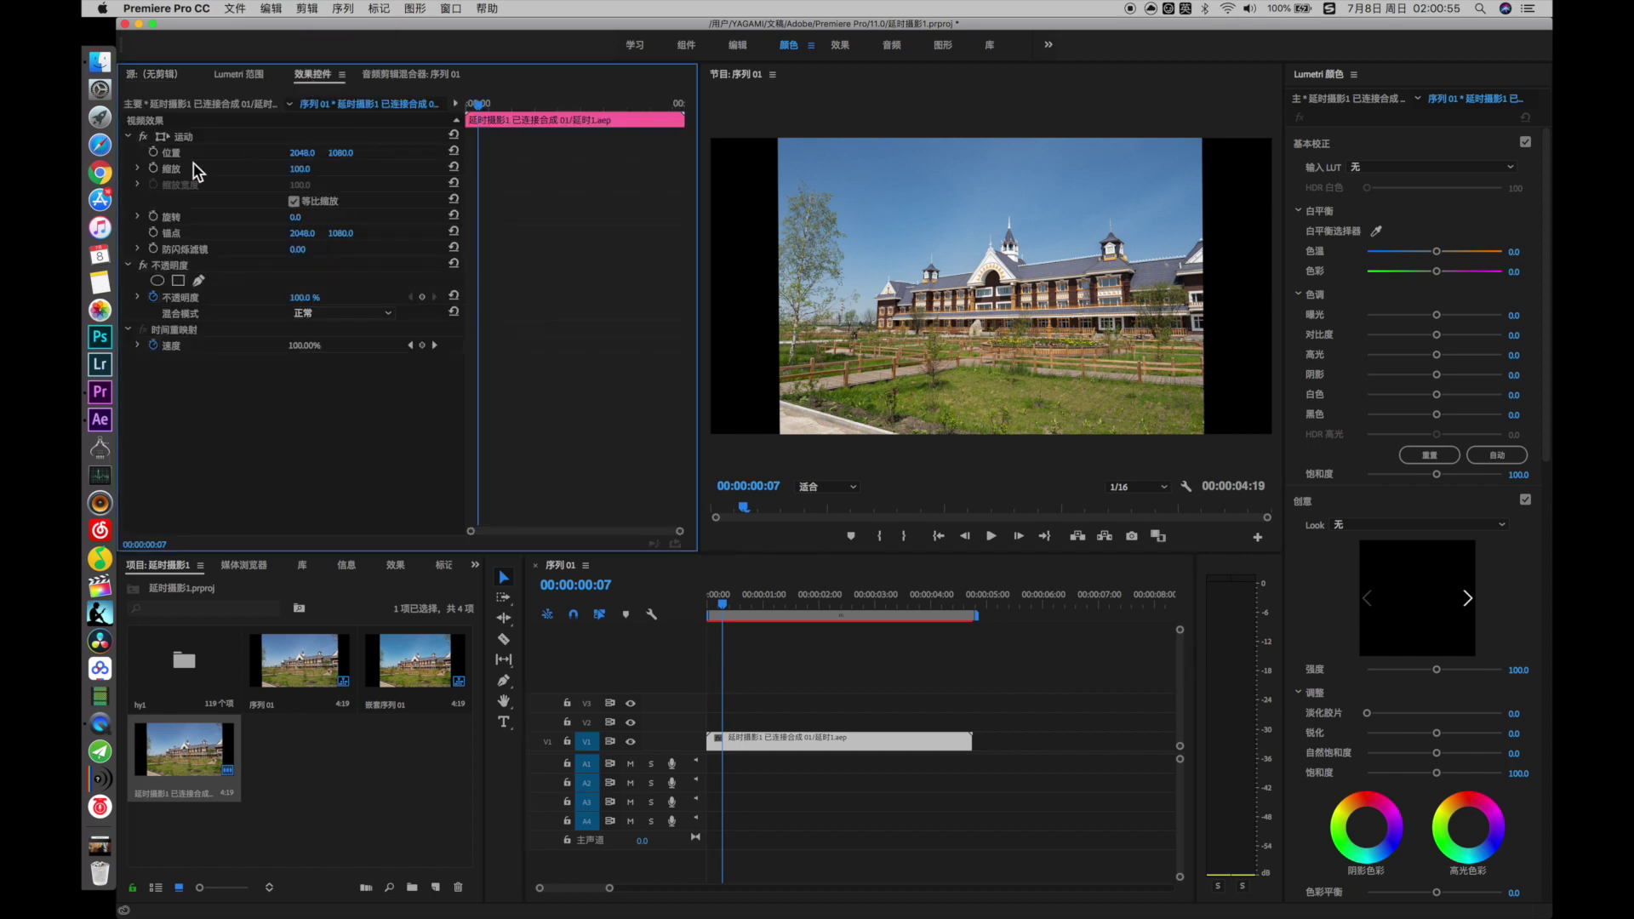
click(301, 168)
click(347, 181)
drag(309, 178, 342, 179)
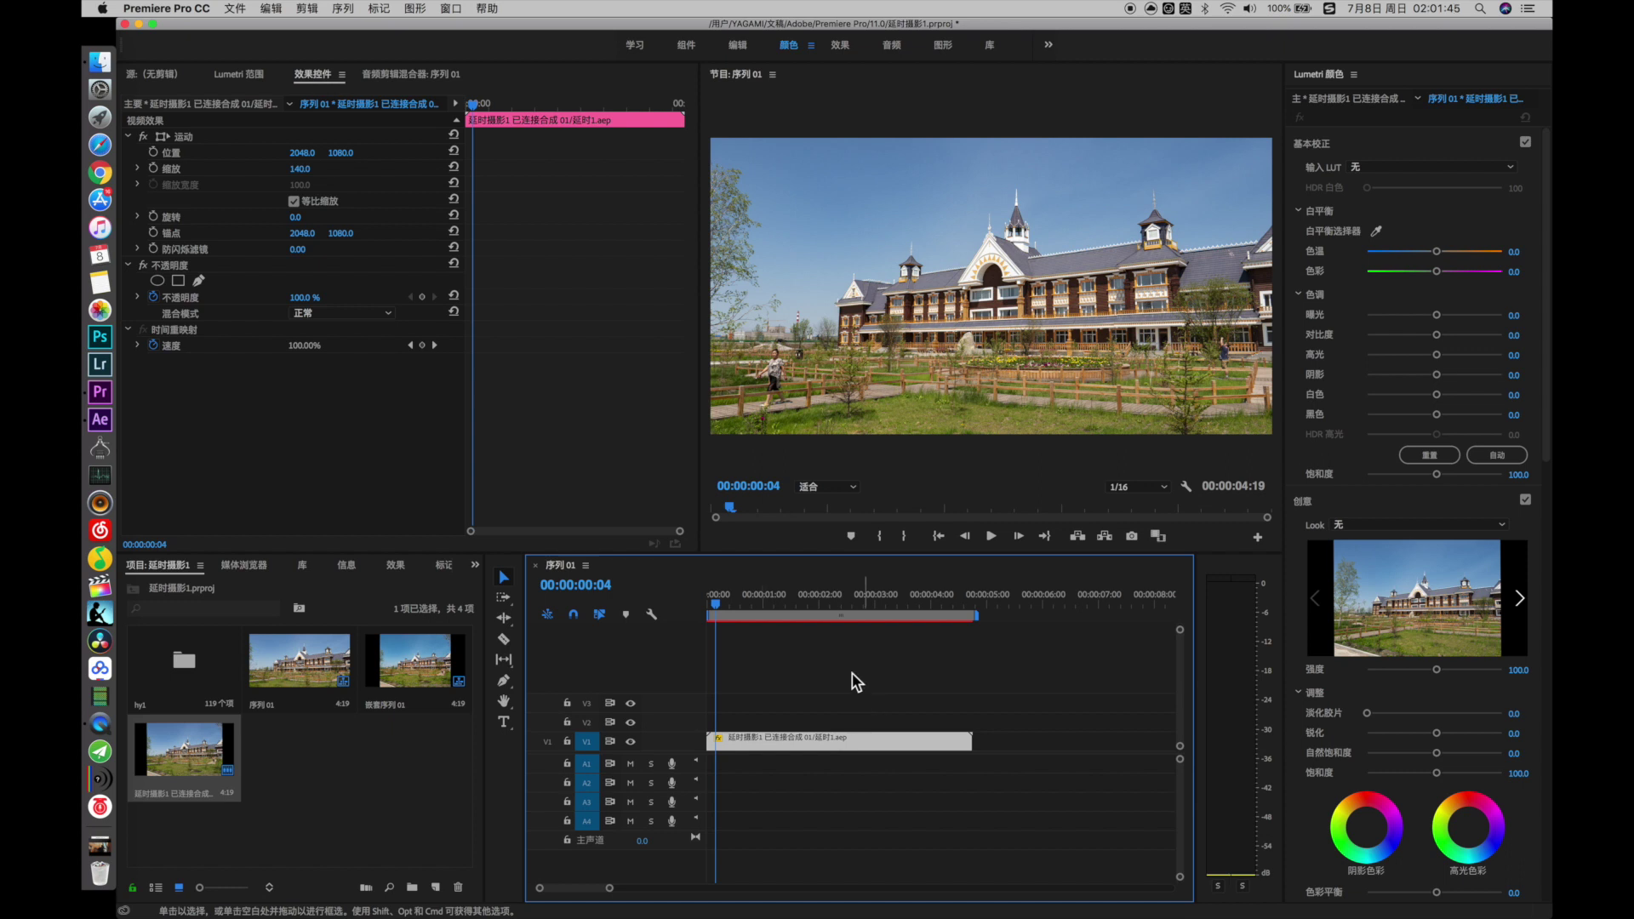
Step: Create an adjustment layer (调整图层) of 4096 × 2160 at 25.00 fps with square pixels
click(438, 882)
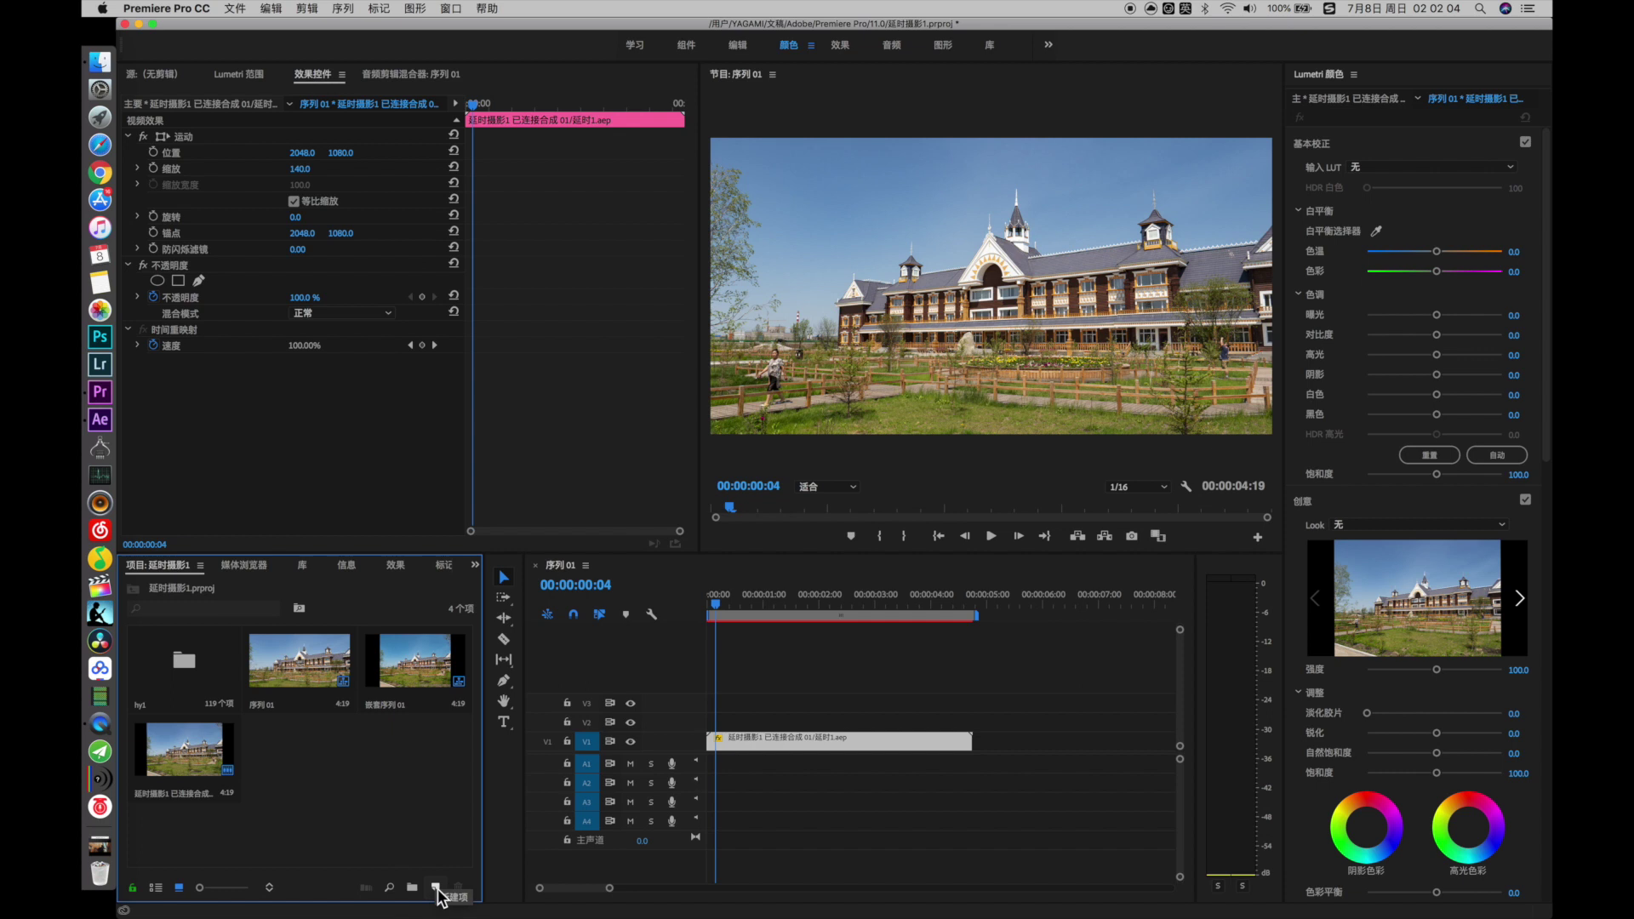
click(436, 888)
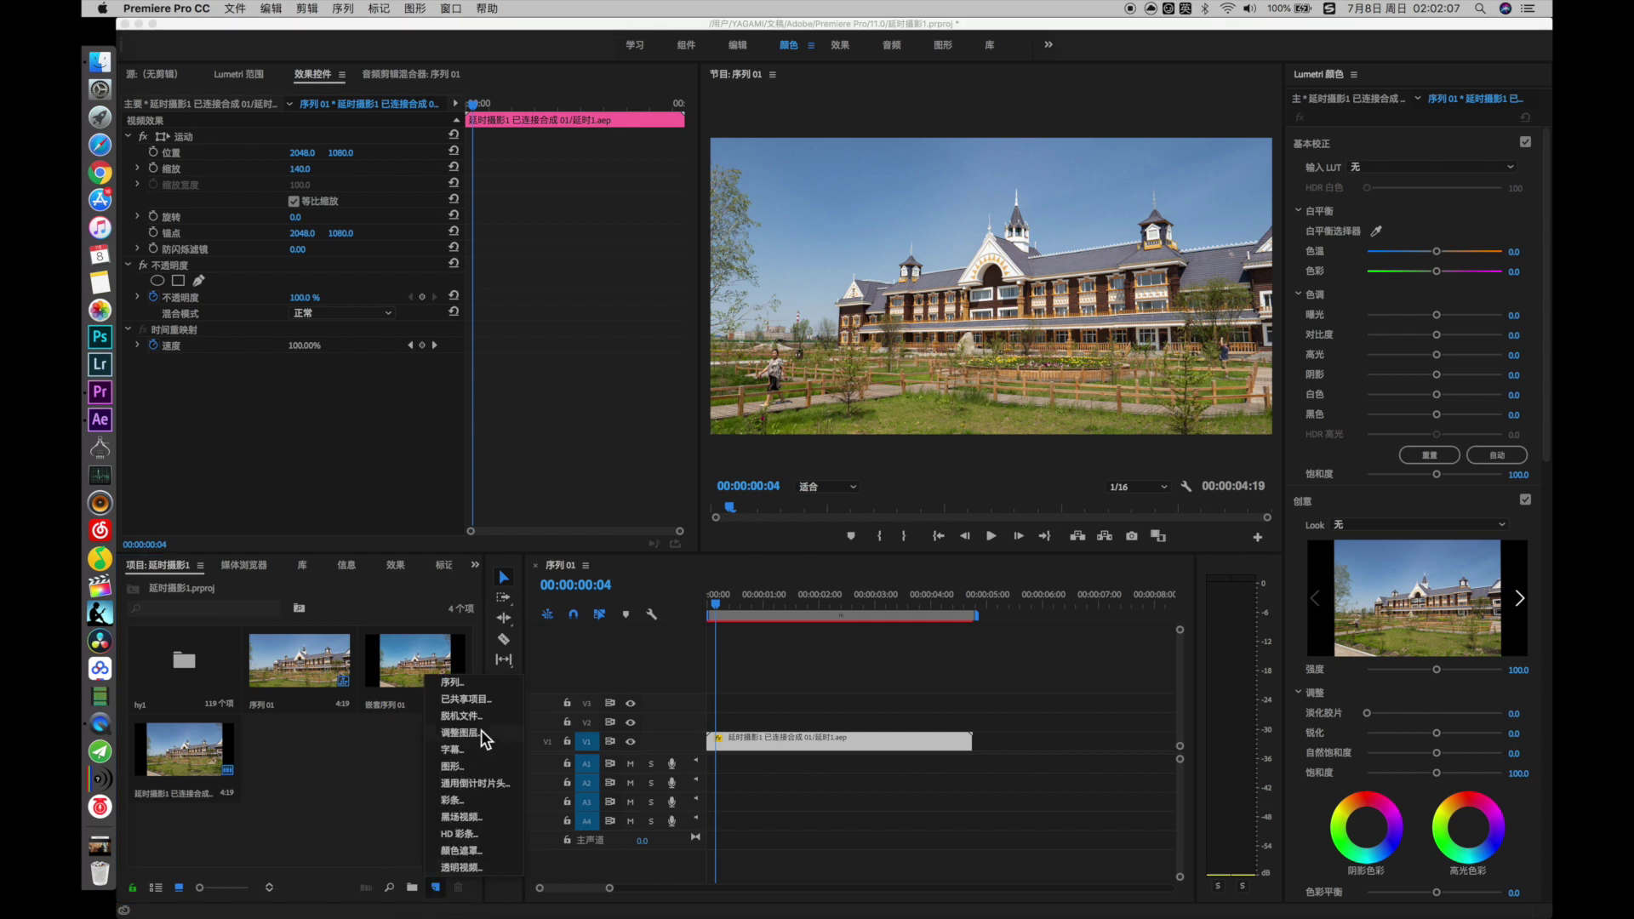
click(481, 729)
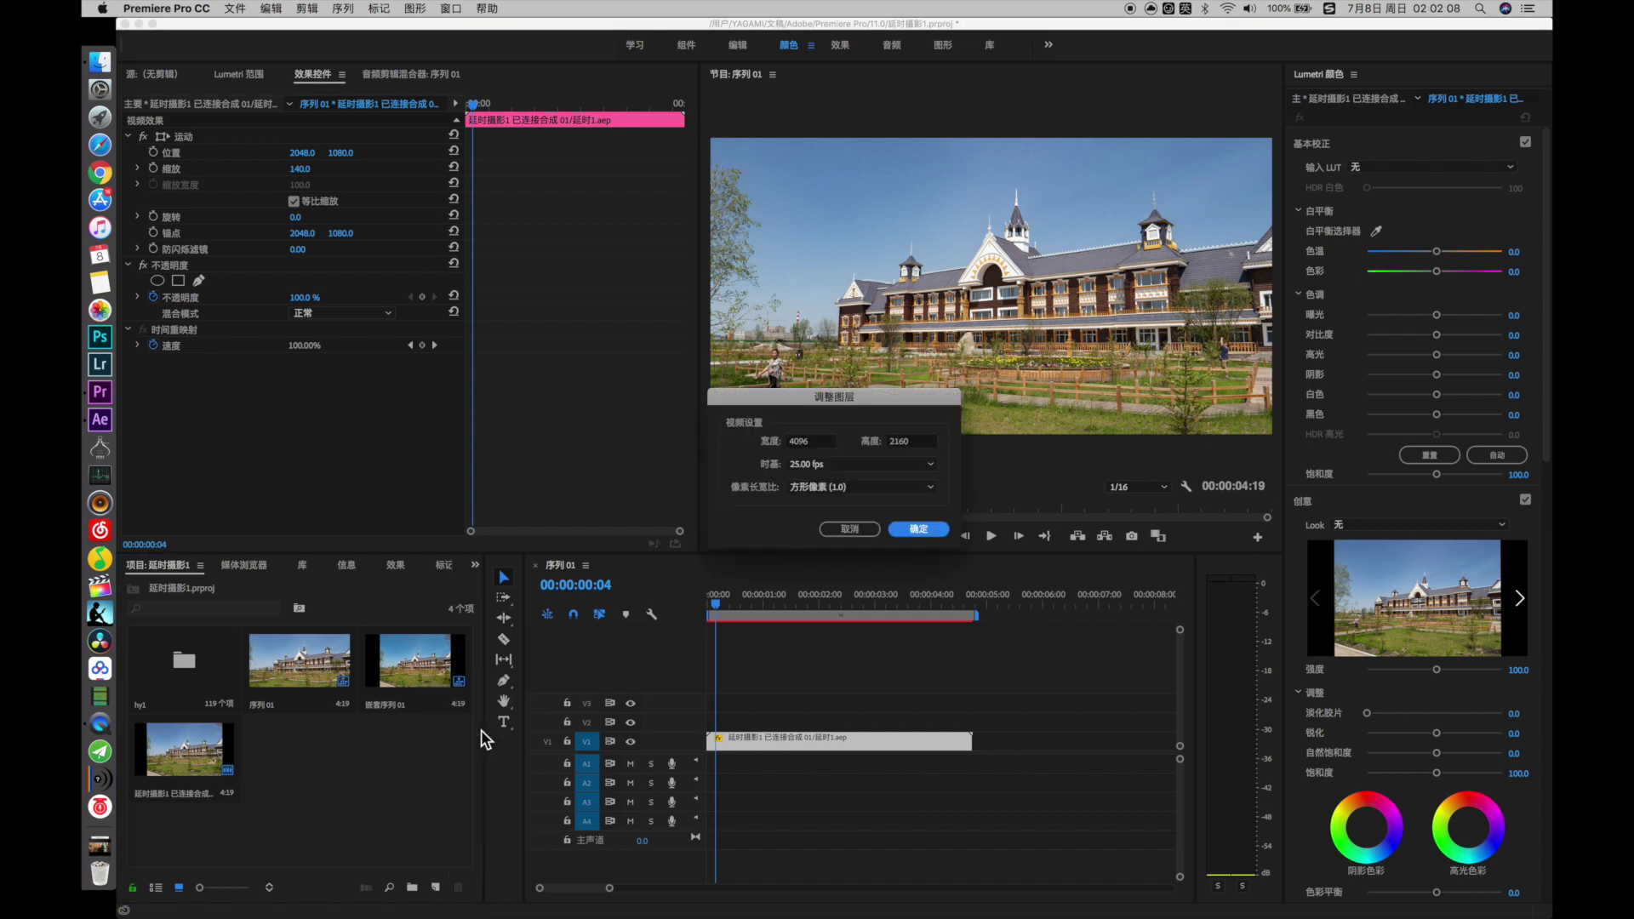
click(939, 526)
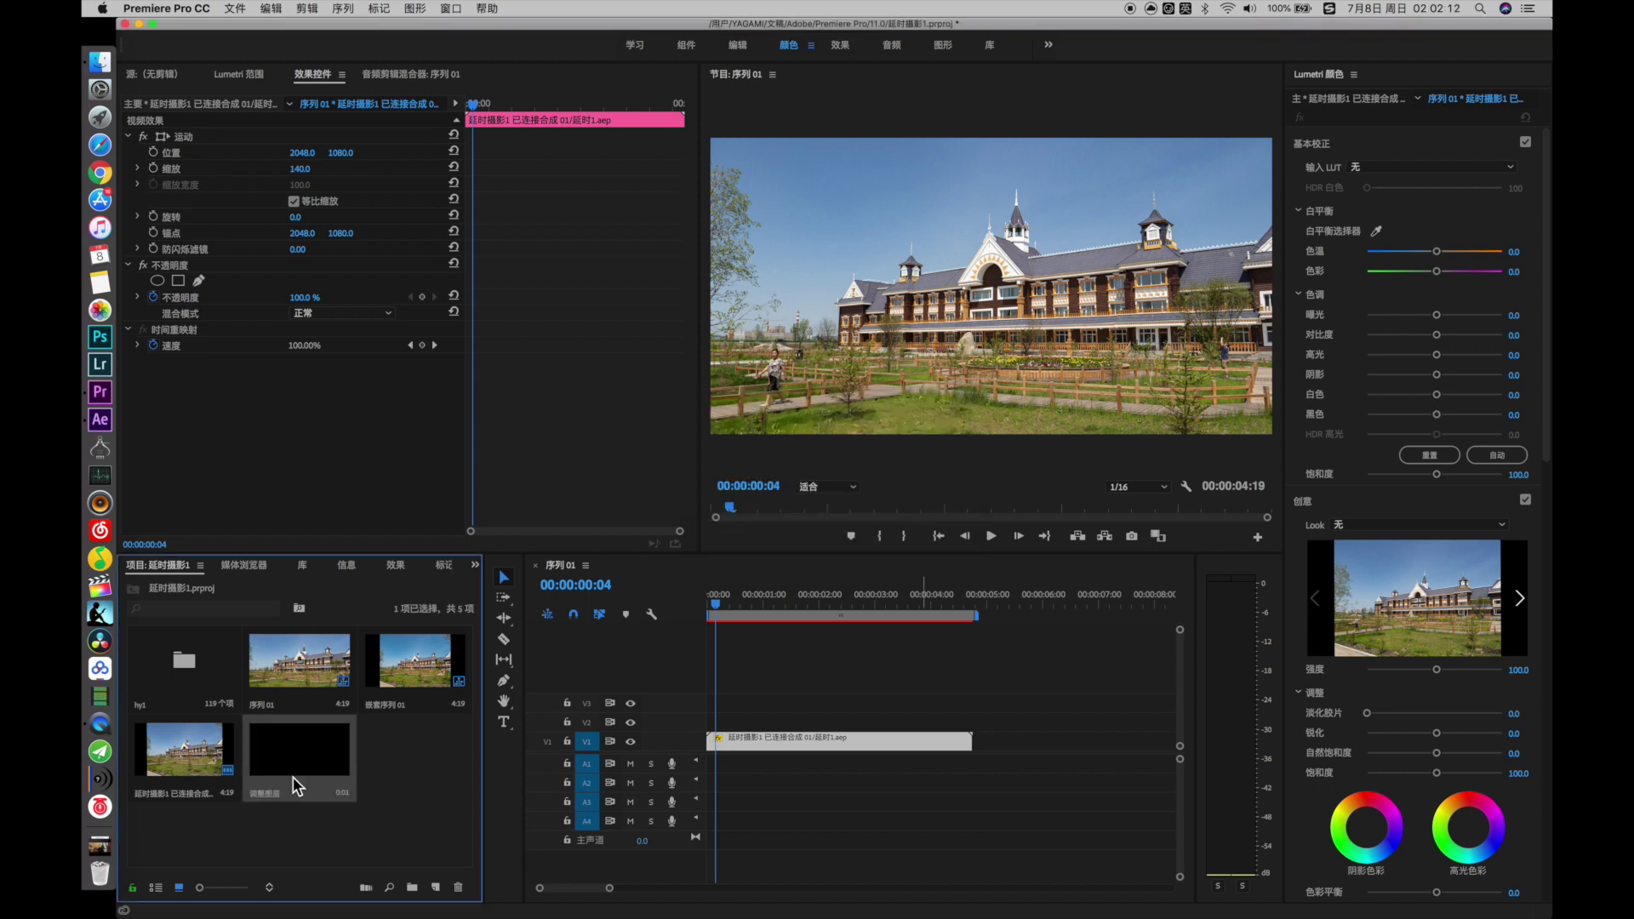
Step: Place the adjustment layer on track V2 so that it covers the full length of the clip below
drag(290, 769, 802, 723)
key(=)
key(=)
key(=)
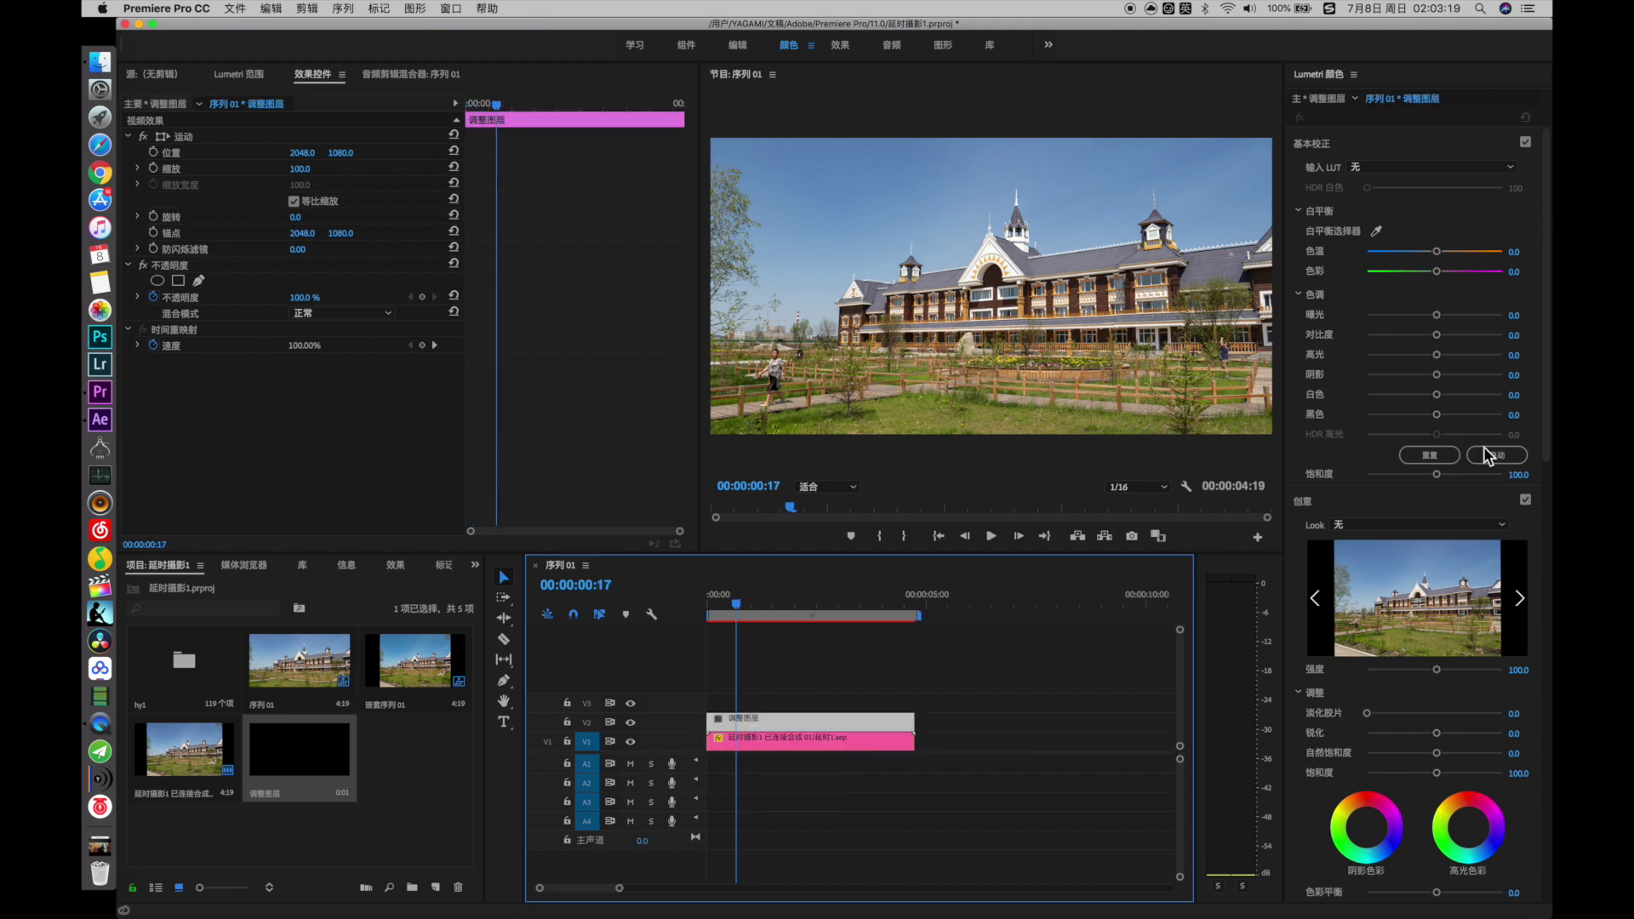
Step: Apply the Lumetri creative look Kodak Killer_4.AF2I9147 to the adjustment layer and move the playhead to 00:00:01:10
click(1427, 537)
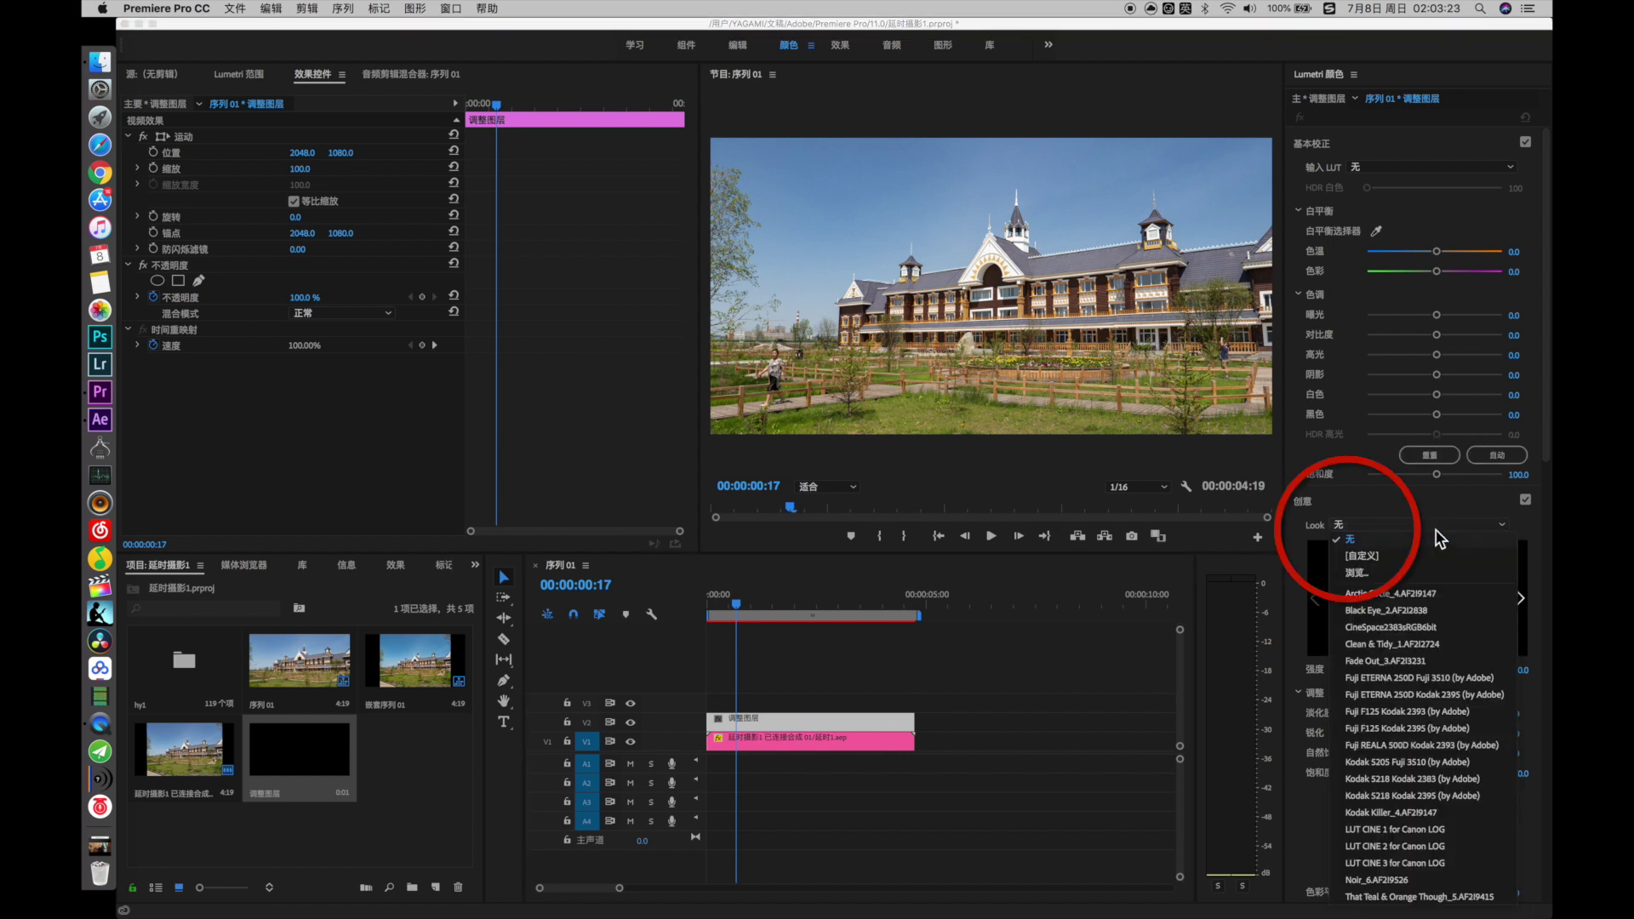
click(1383, 813)
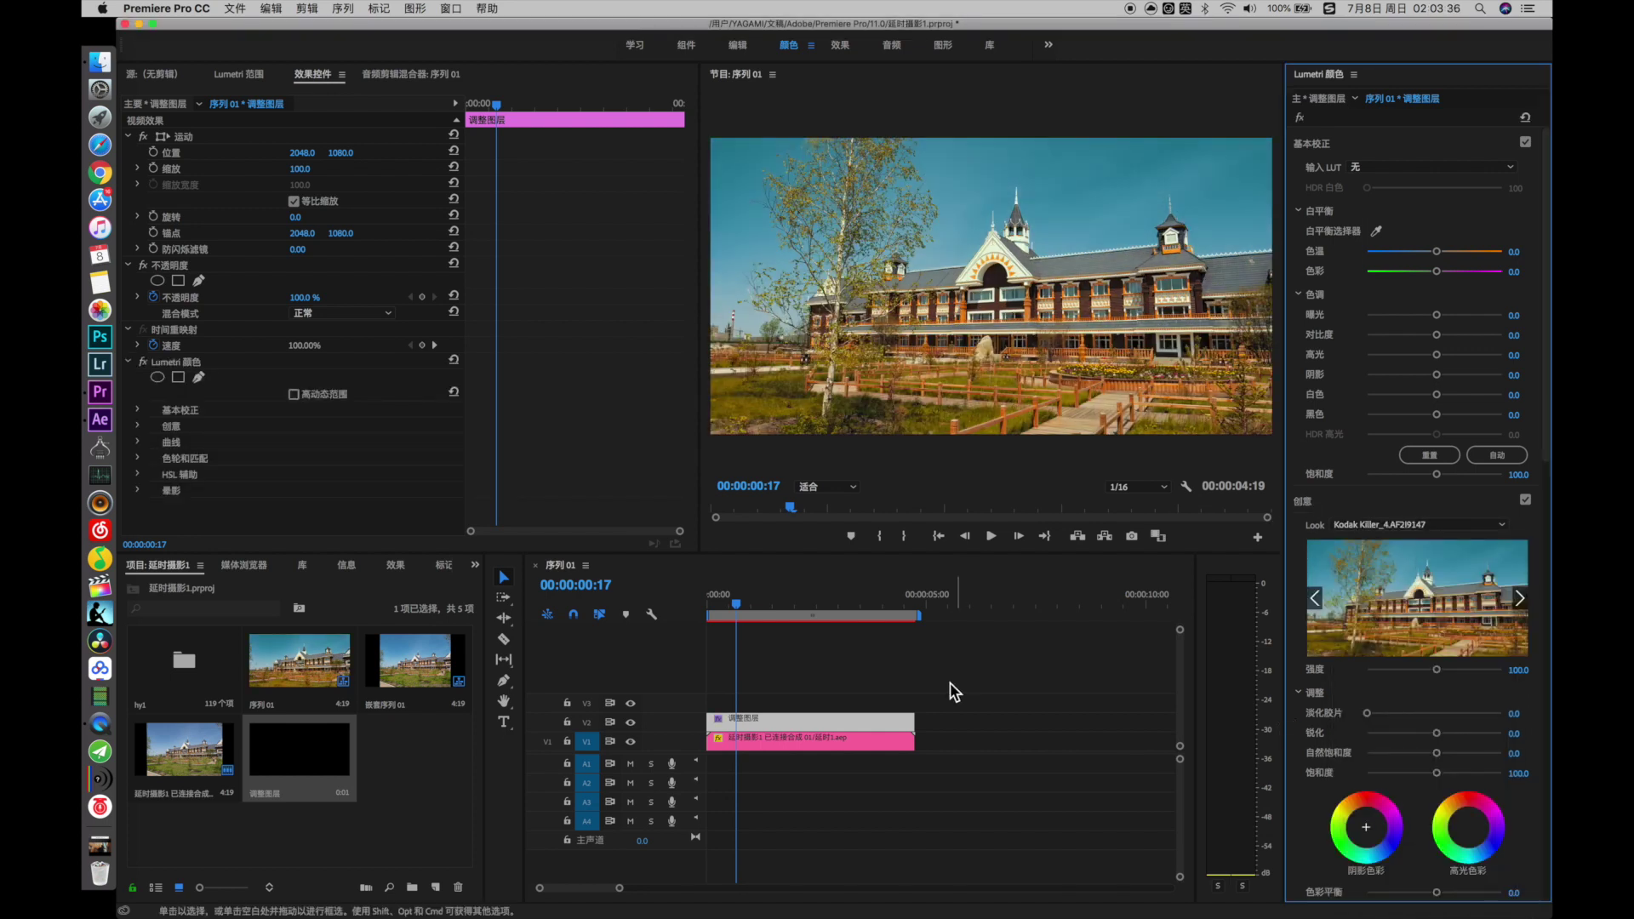
click(770, 604)
Step: Add a Lumetri vignette (晕影) to the adjustment layer with amount -1.5, midpoint 24.9 and feather 90.4
scroll(1548, 569, down, 6)
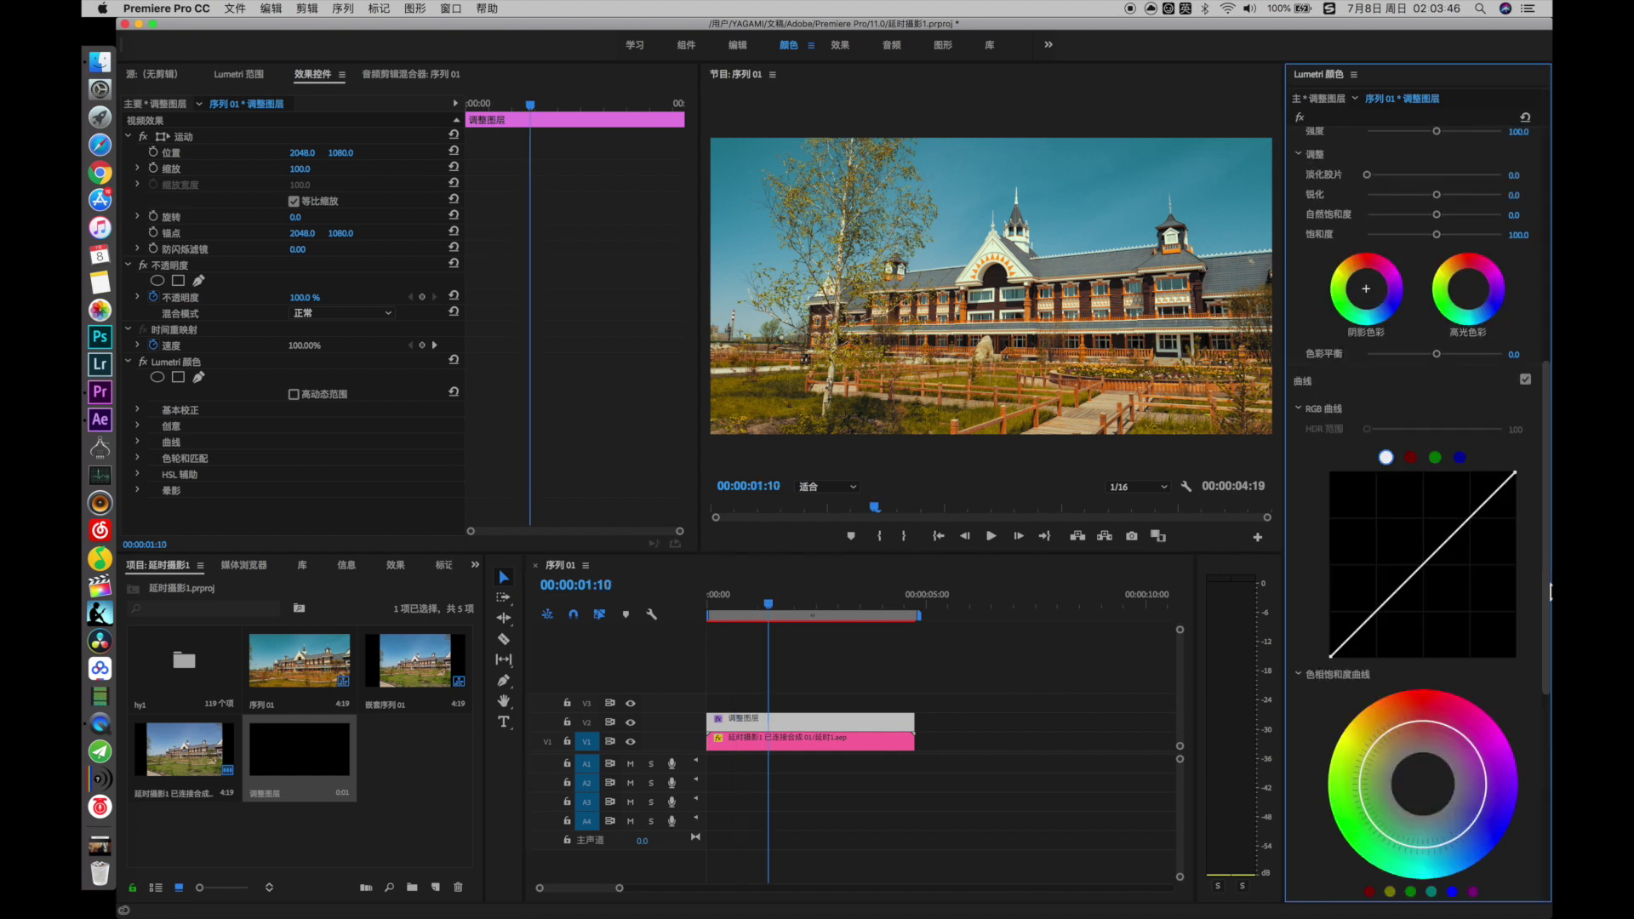
scroll(1547, 673, down, 5)
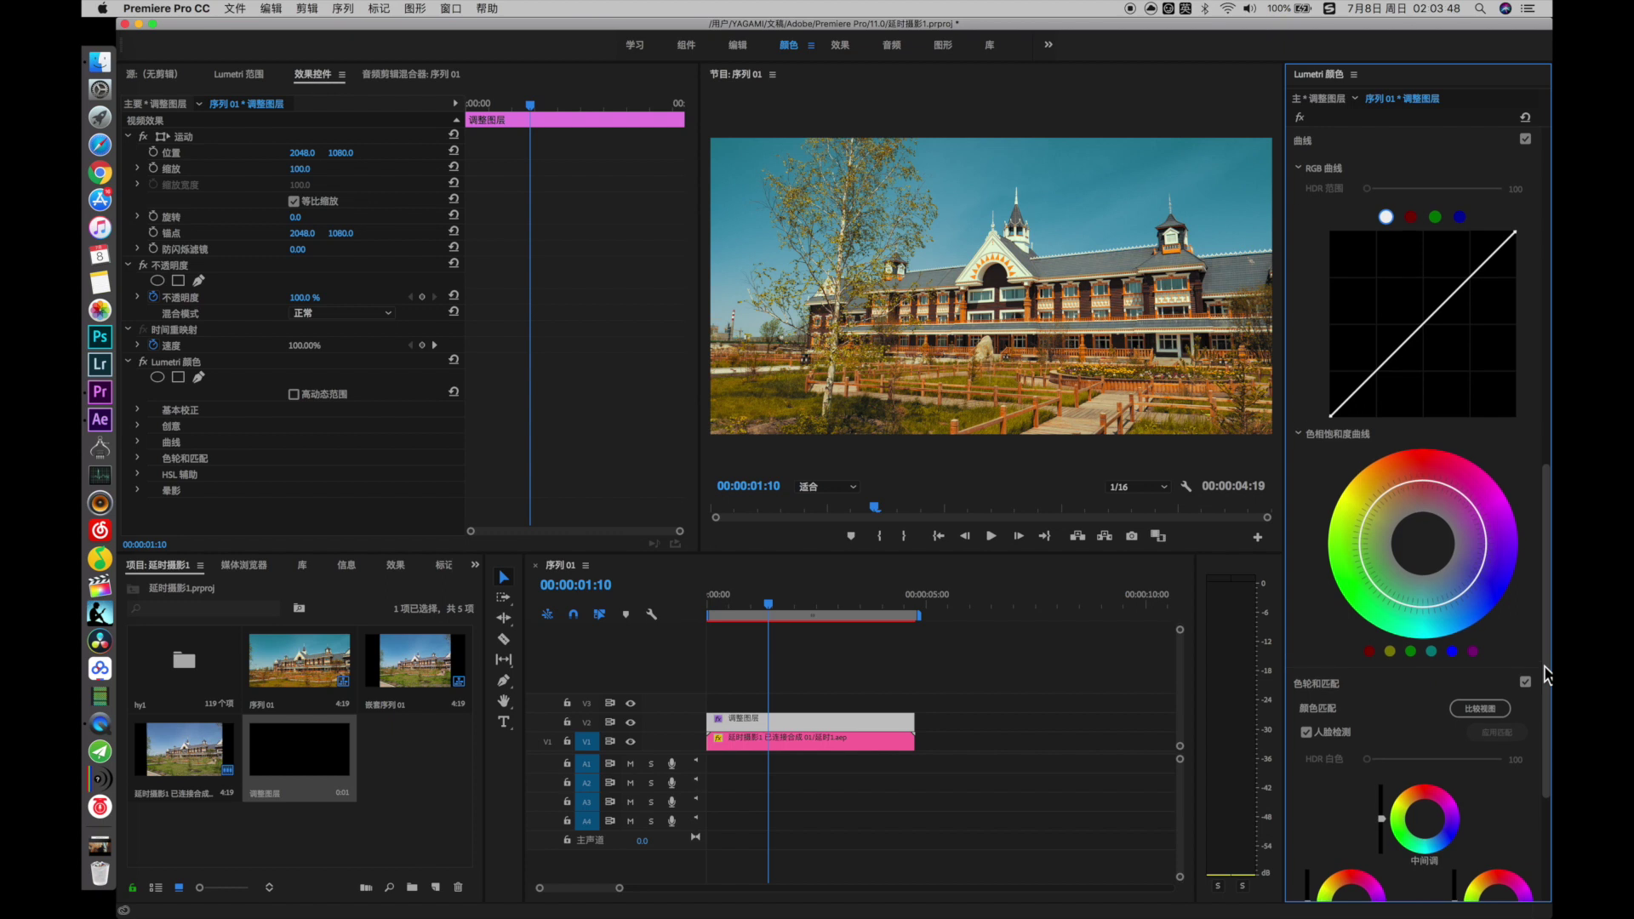
scroll(1545, 766, down, 5)
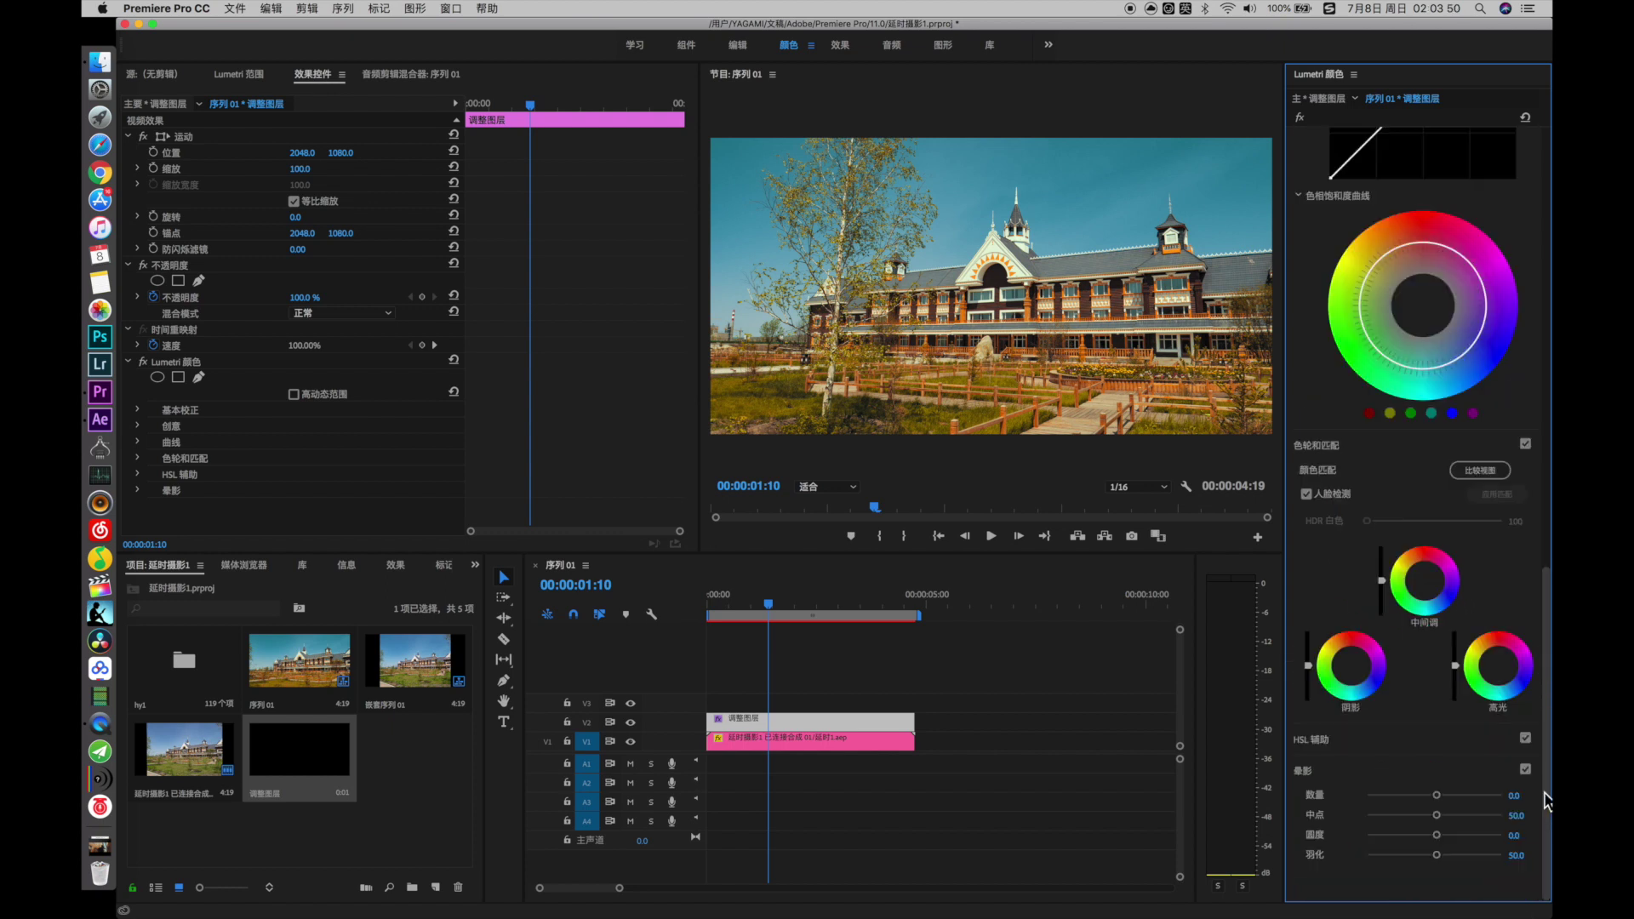
drag(1436, 795, 1401, 796)
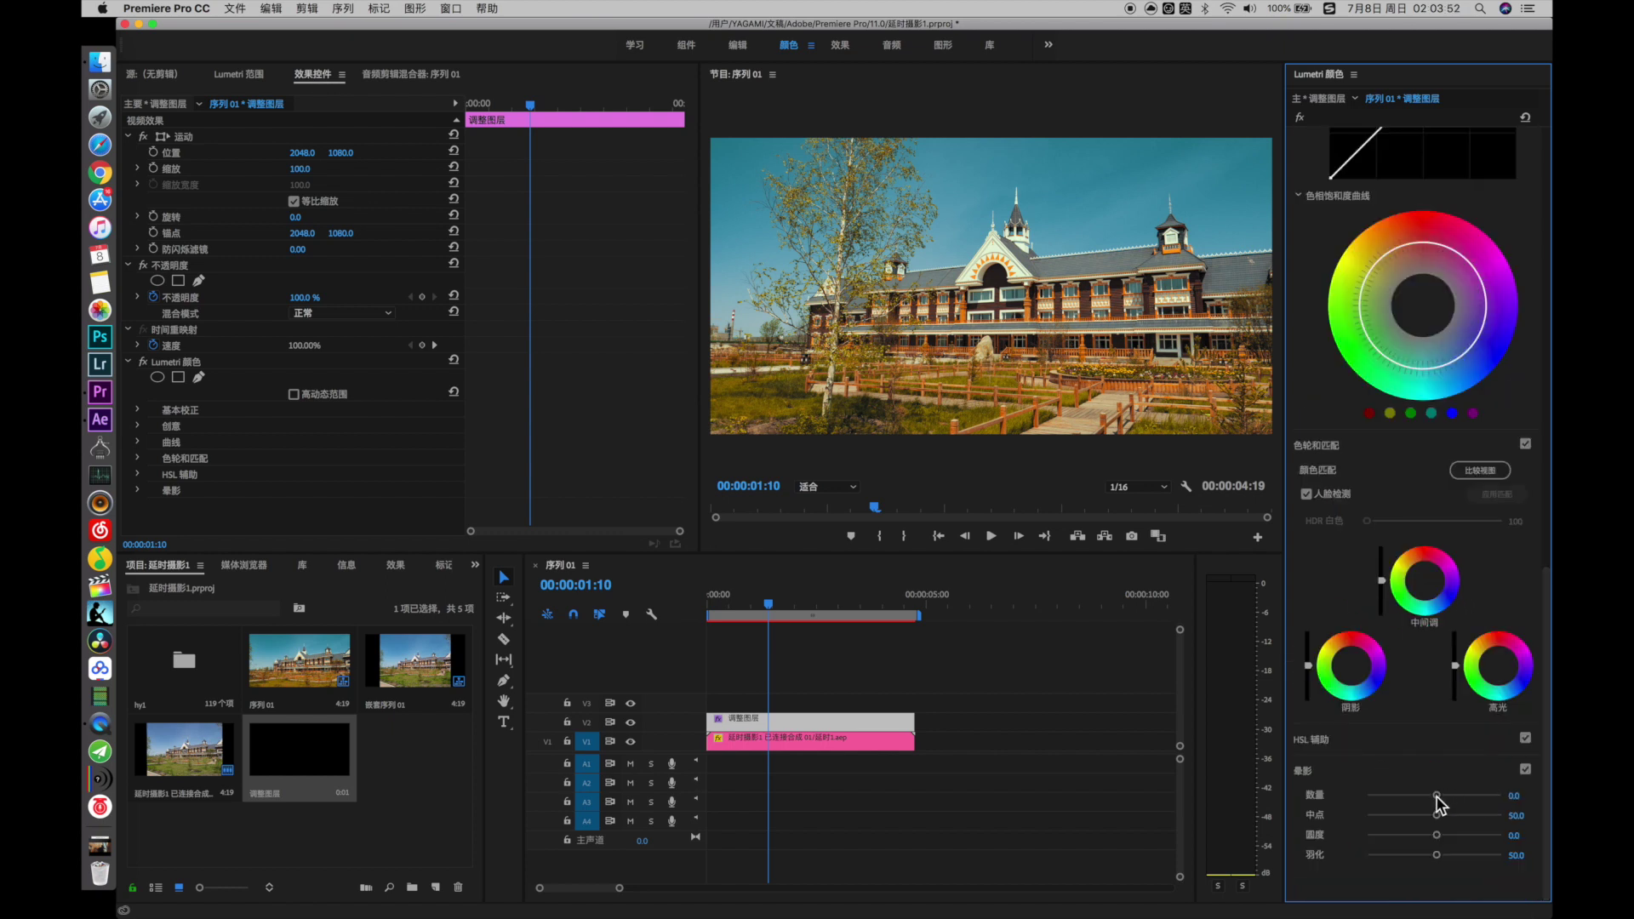
drag(1274, 669, 1276, 669)
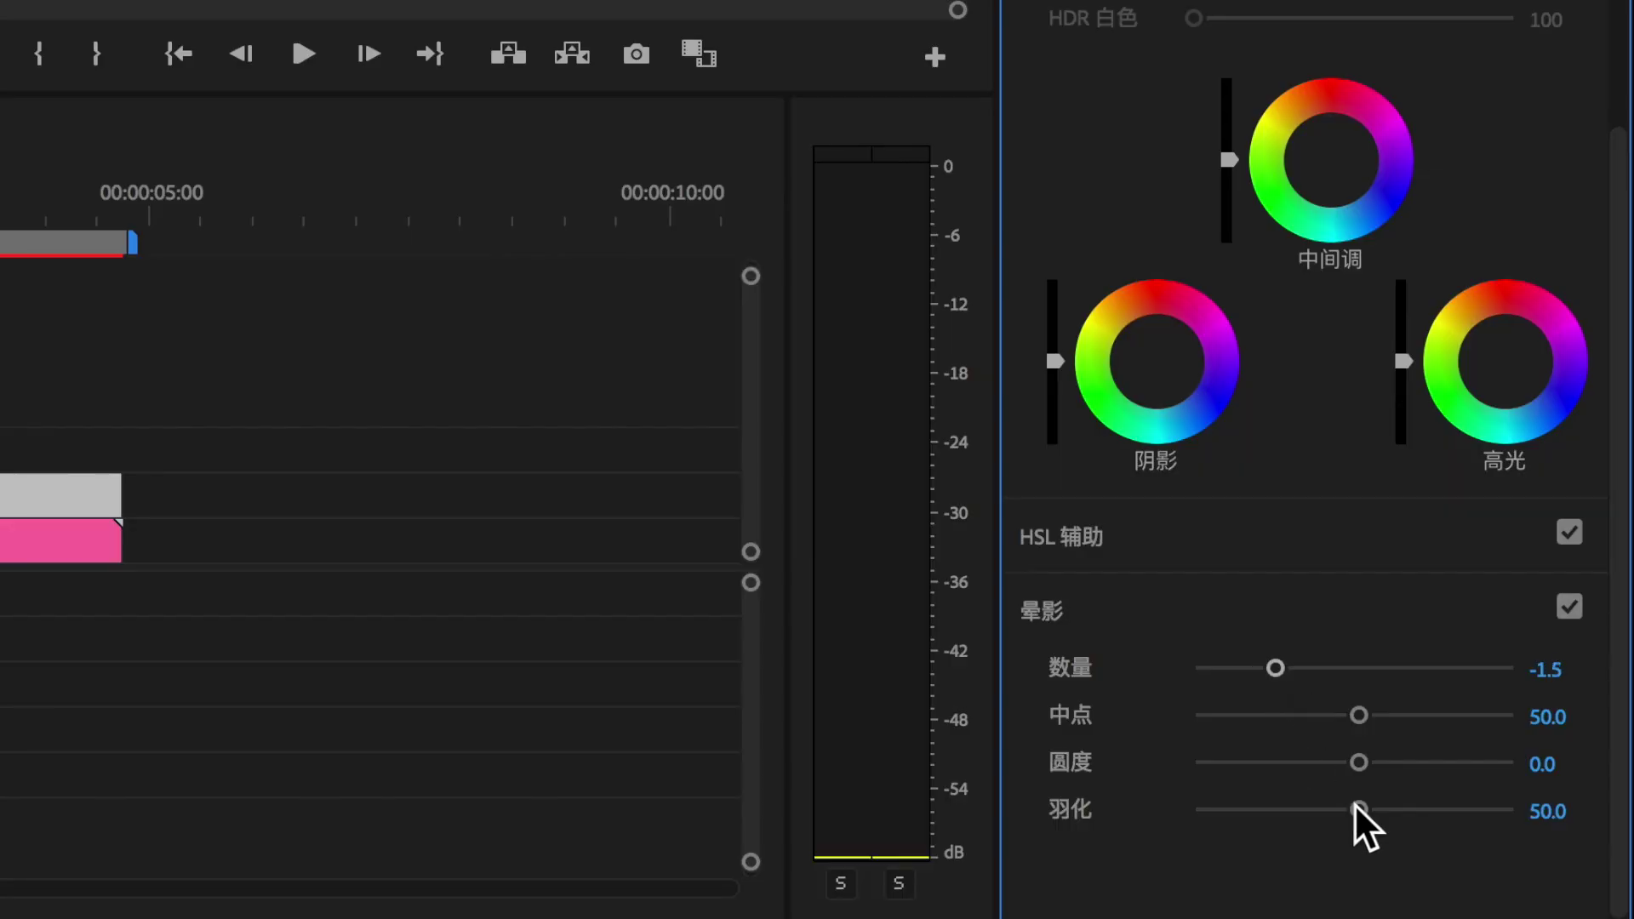
drag(1434, 805, 1486, 809)
drag(1360, 706, 1275, 700)
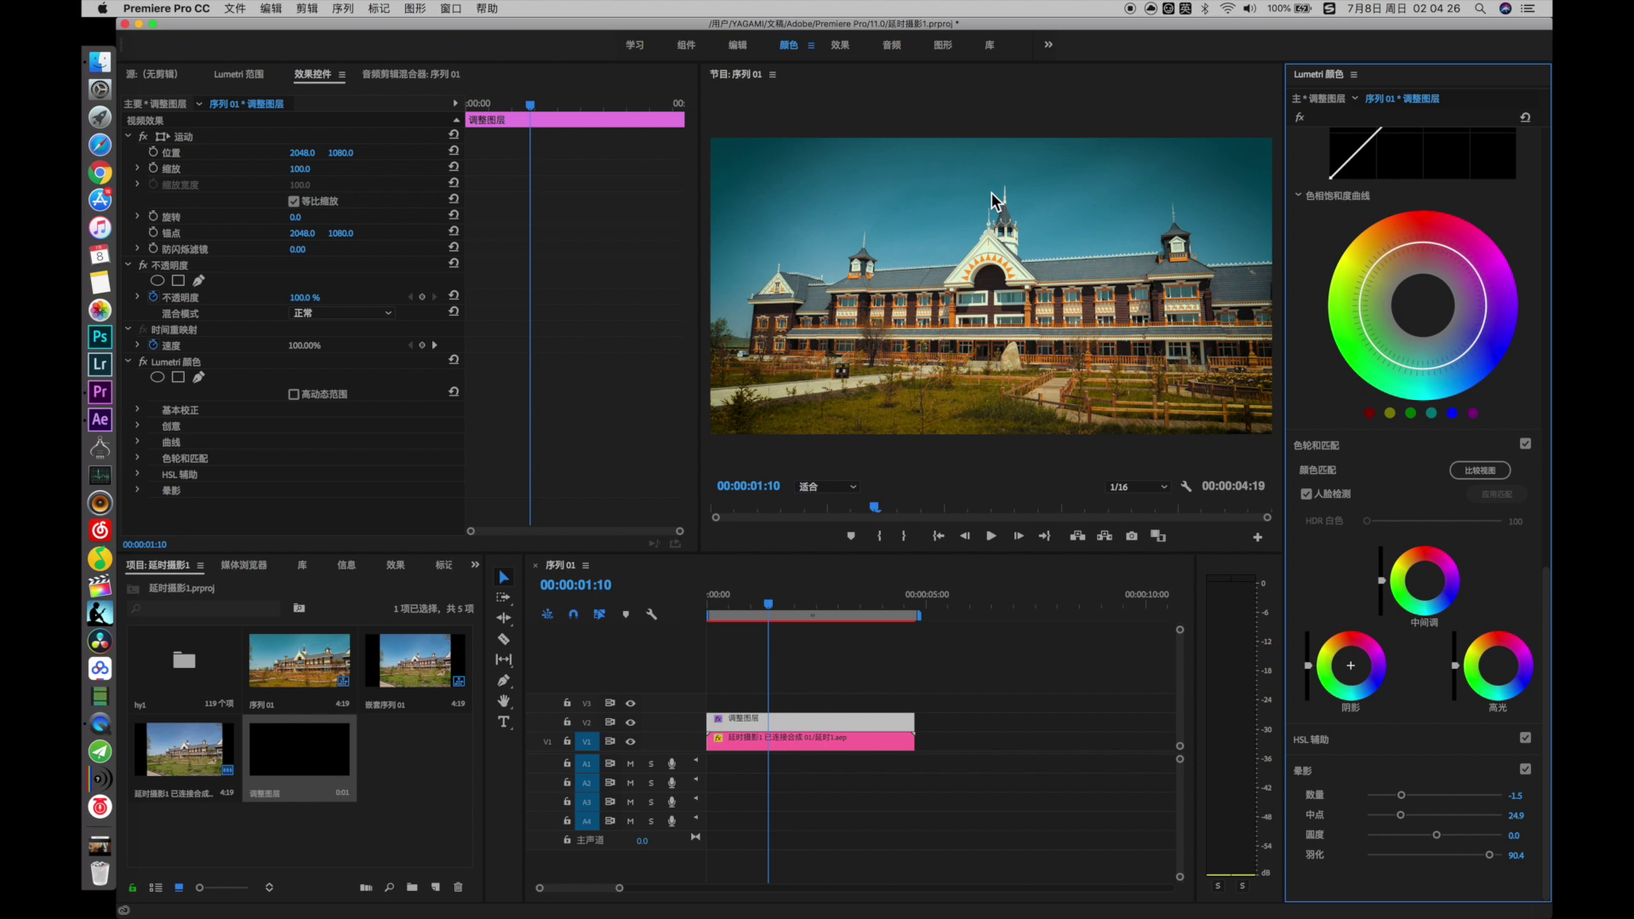
Step: Open the media export settings for 序列 01 and choose the H.264 preset 匹配源 - 高比特率
click(963, 658)
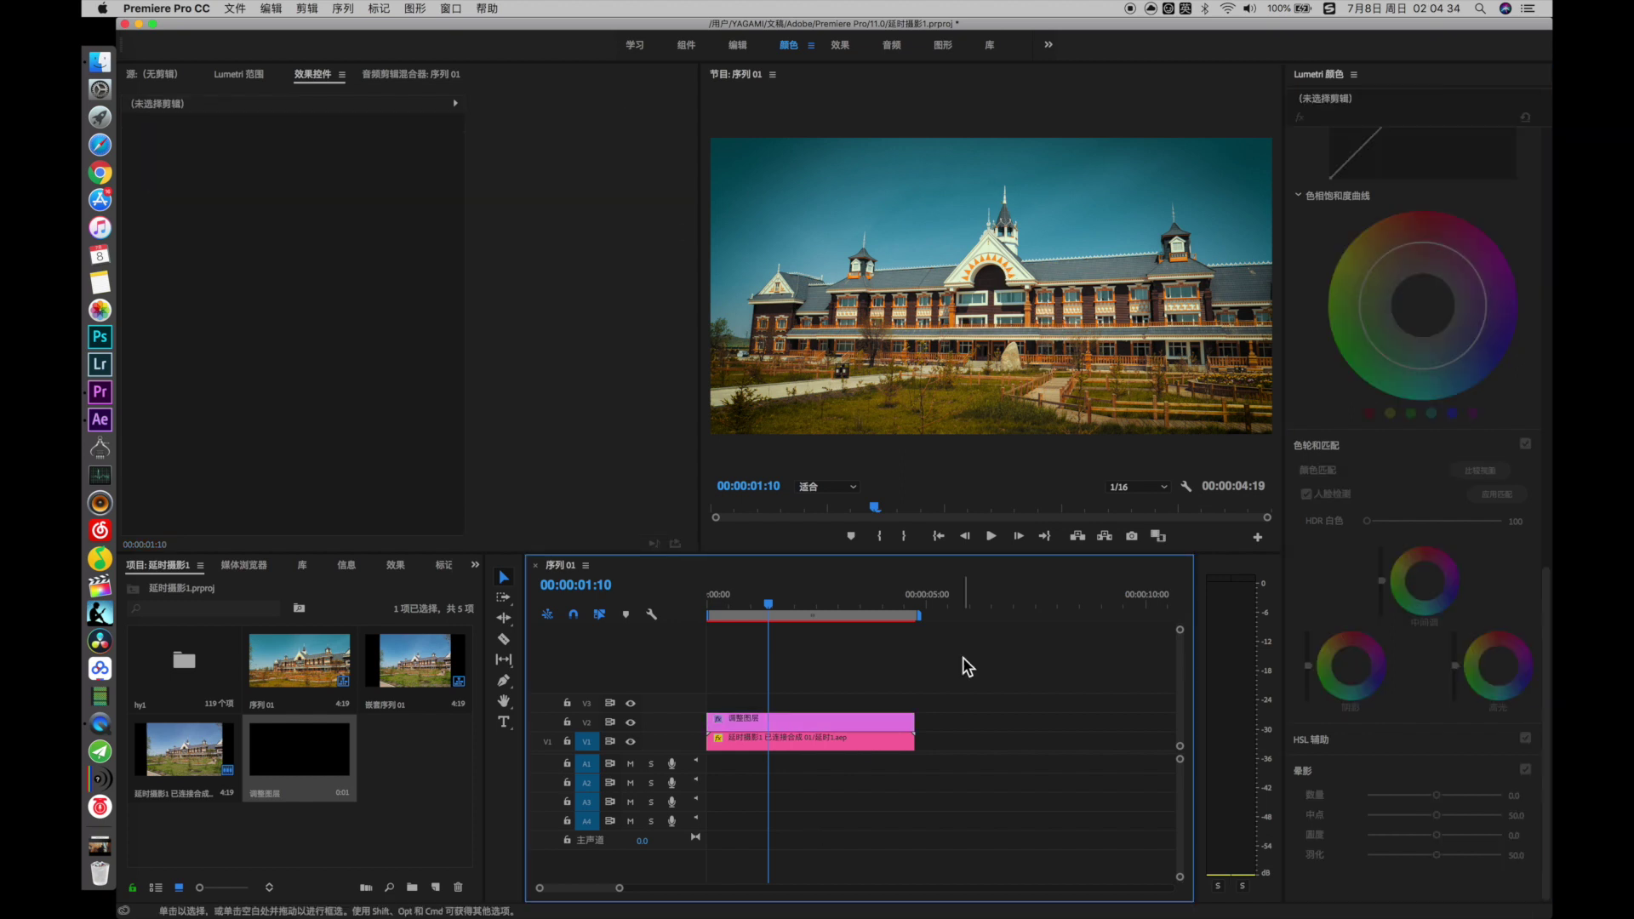
click(235, 8)
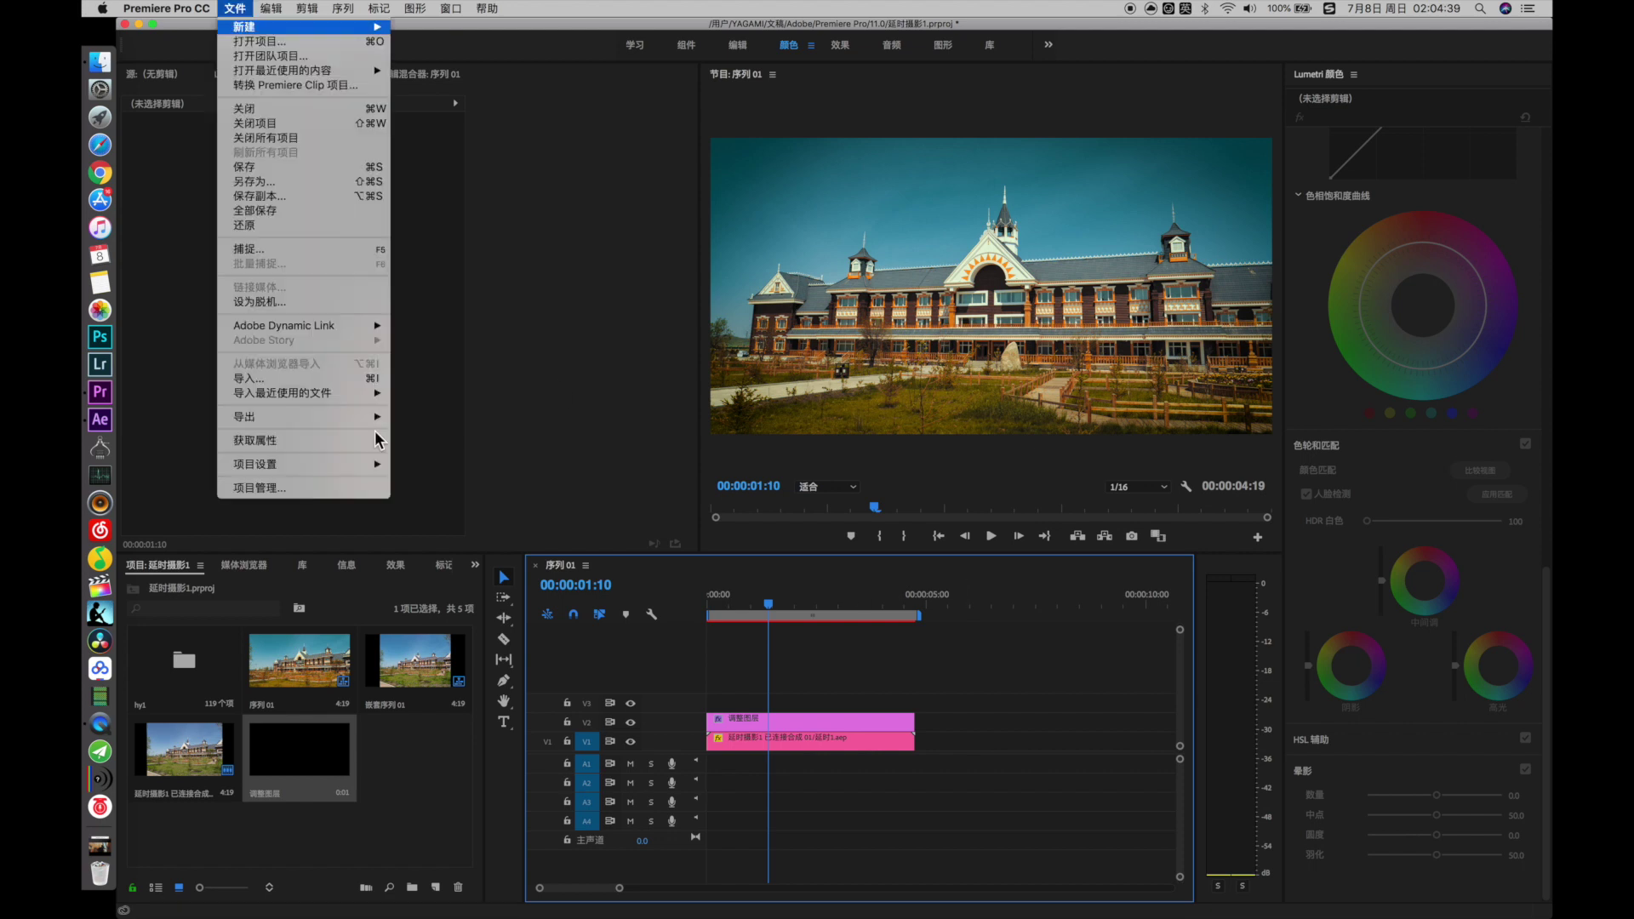
mouse_move(359, 418)
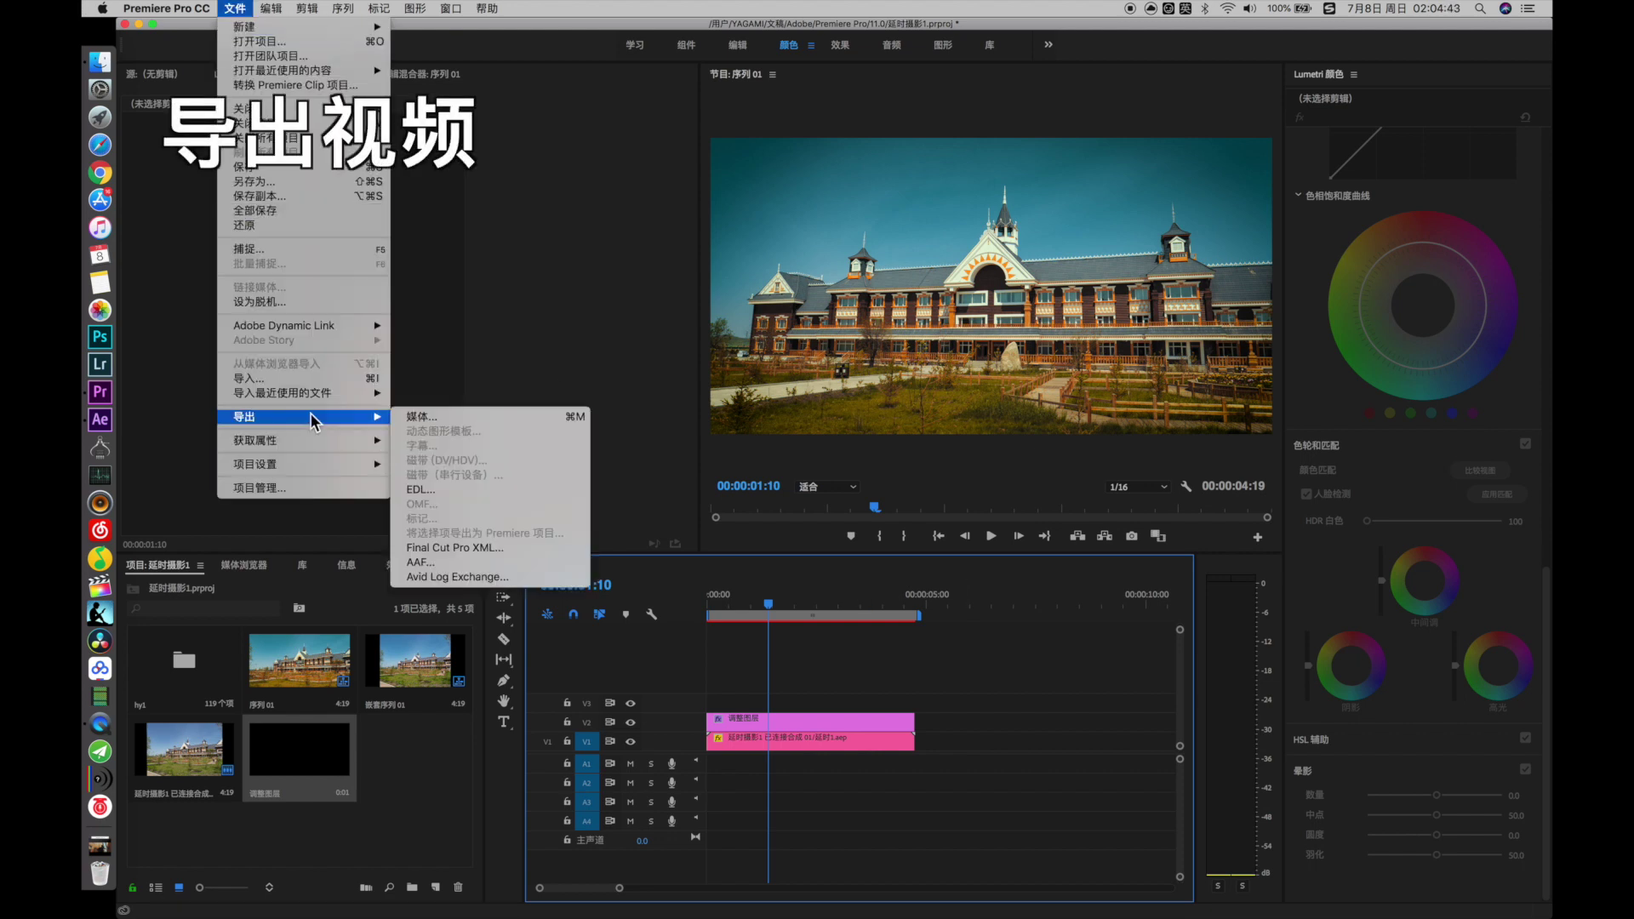
click(496, 412)
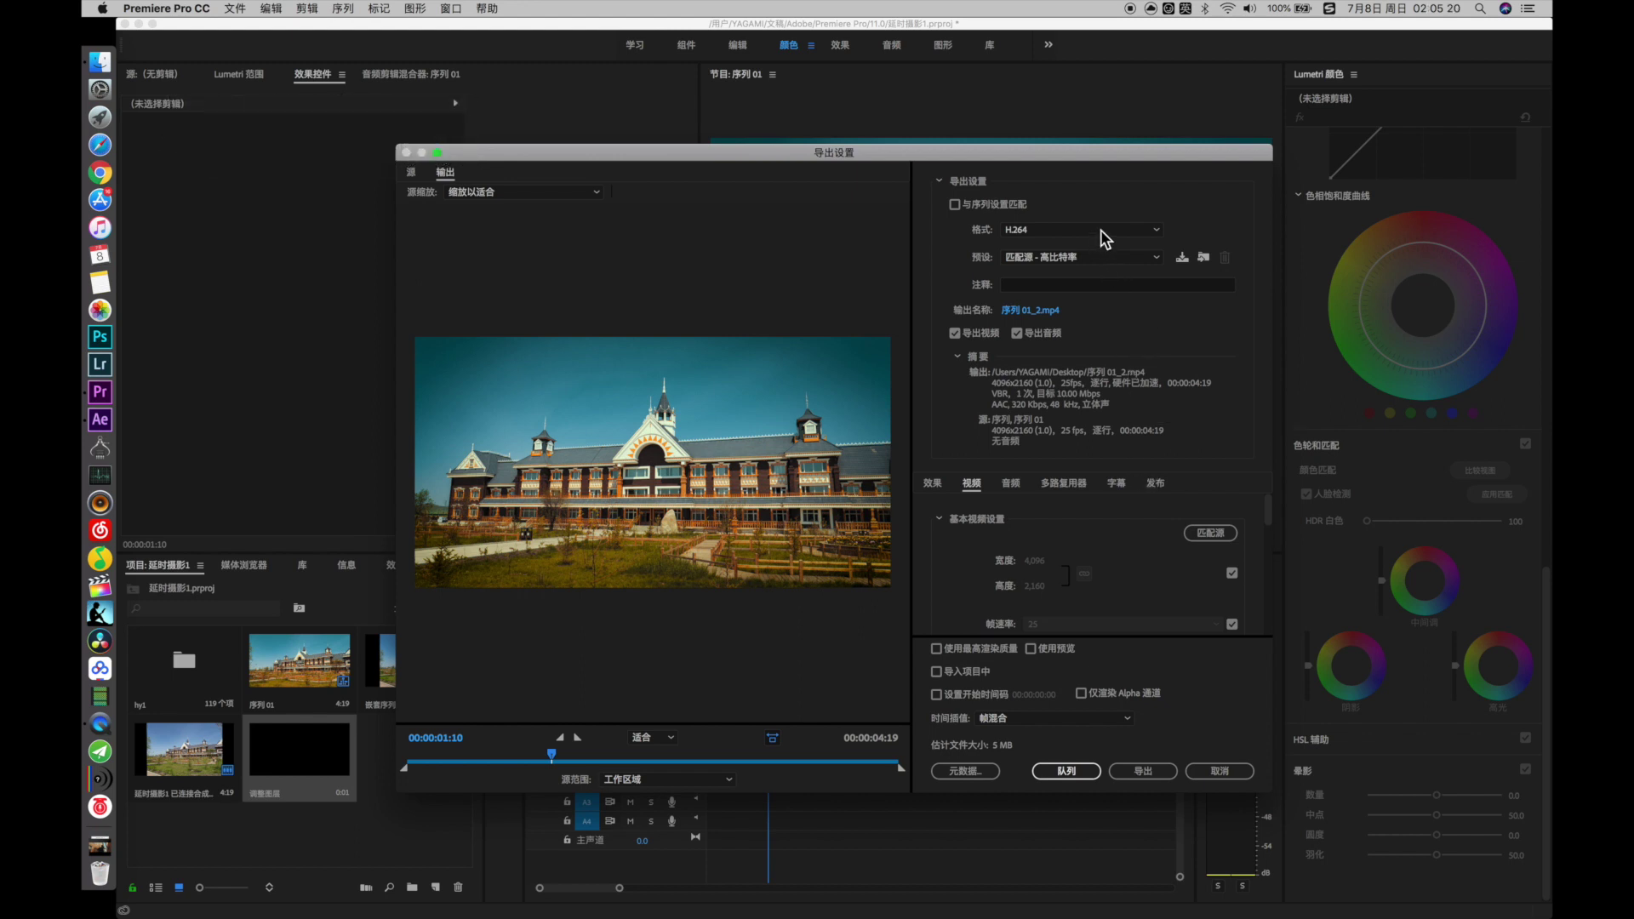
click(1141, 258)
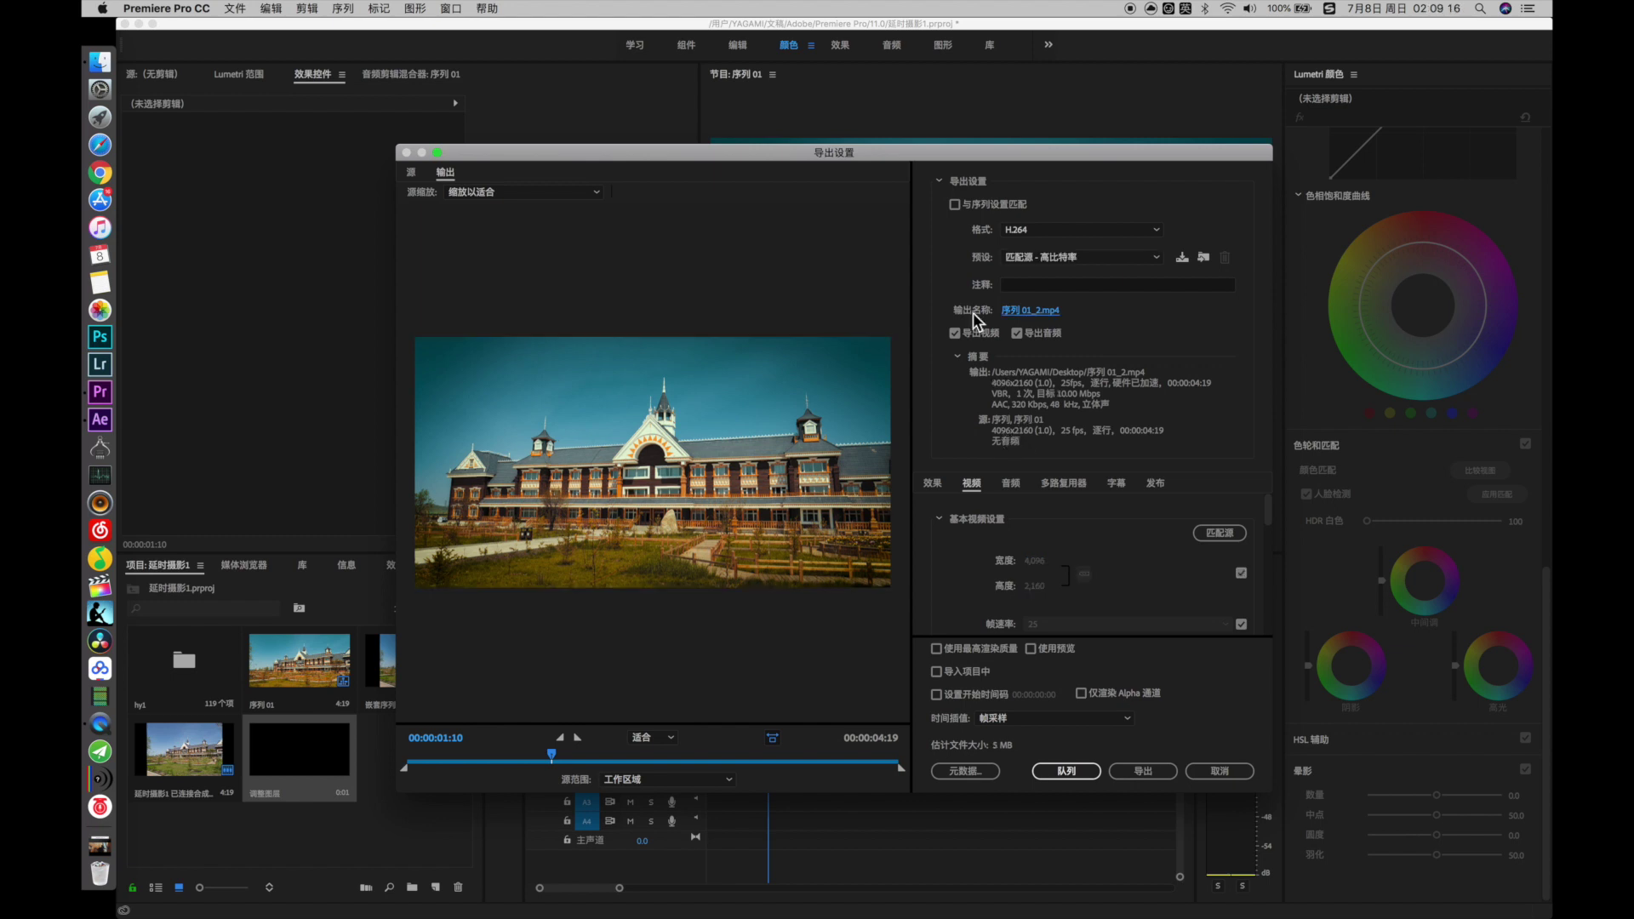
Step: Export the sequence as 延时1.mp4 to the desktop with time interpolation set to 帧混合
click(1020, 311)
click(1056, 722)
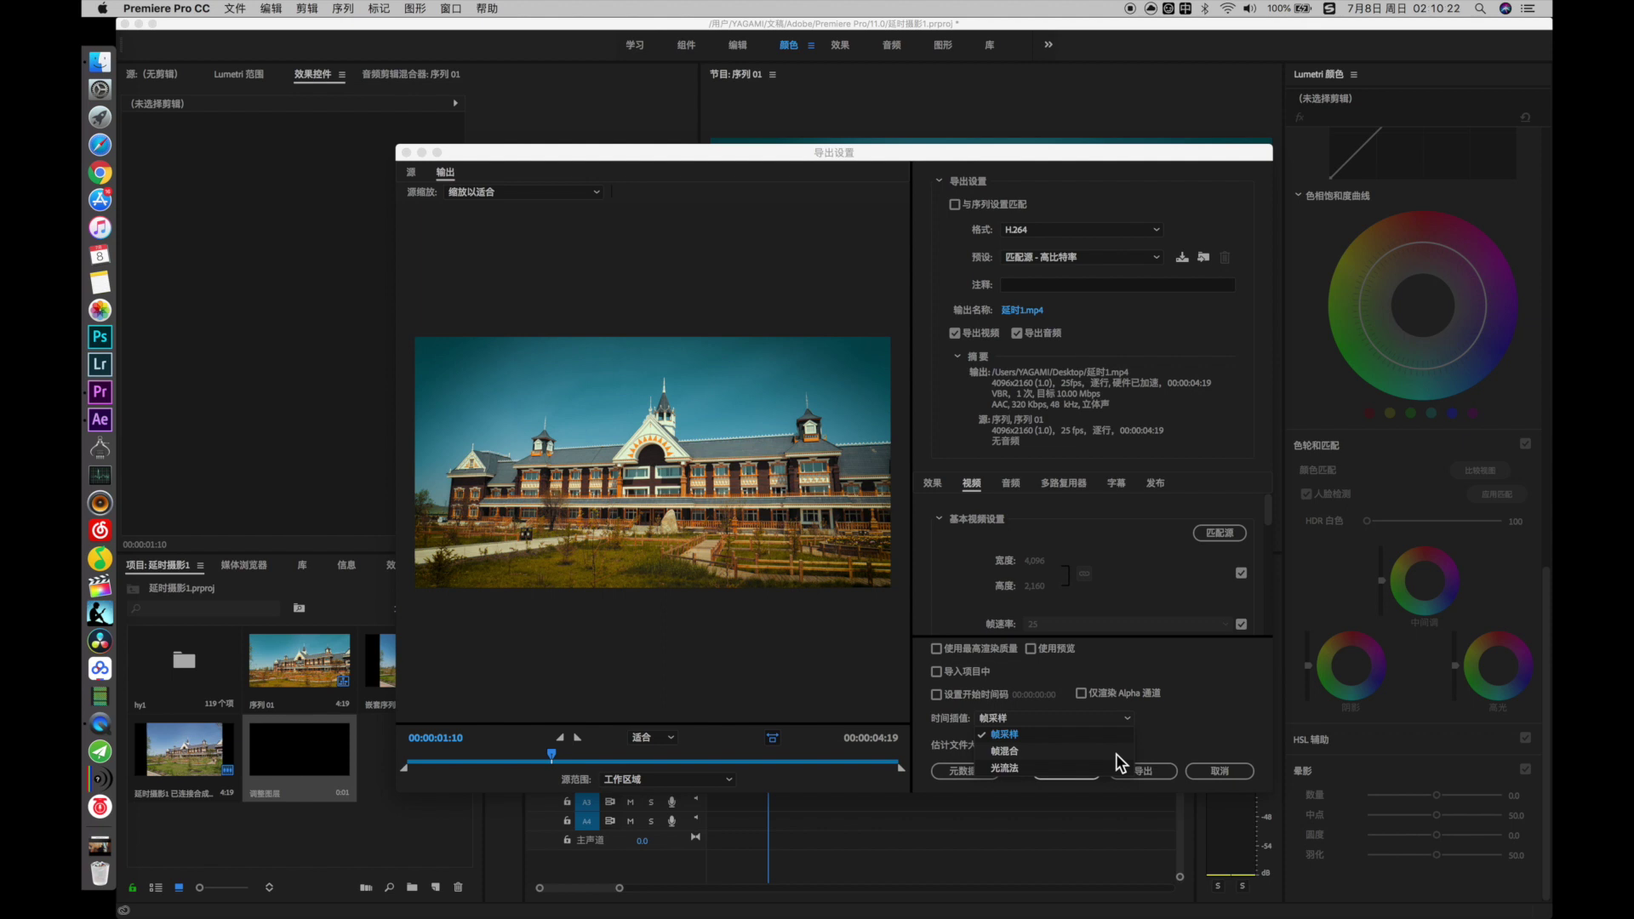
click(1117, 752)
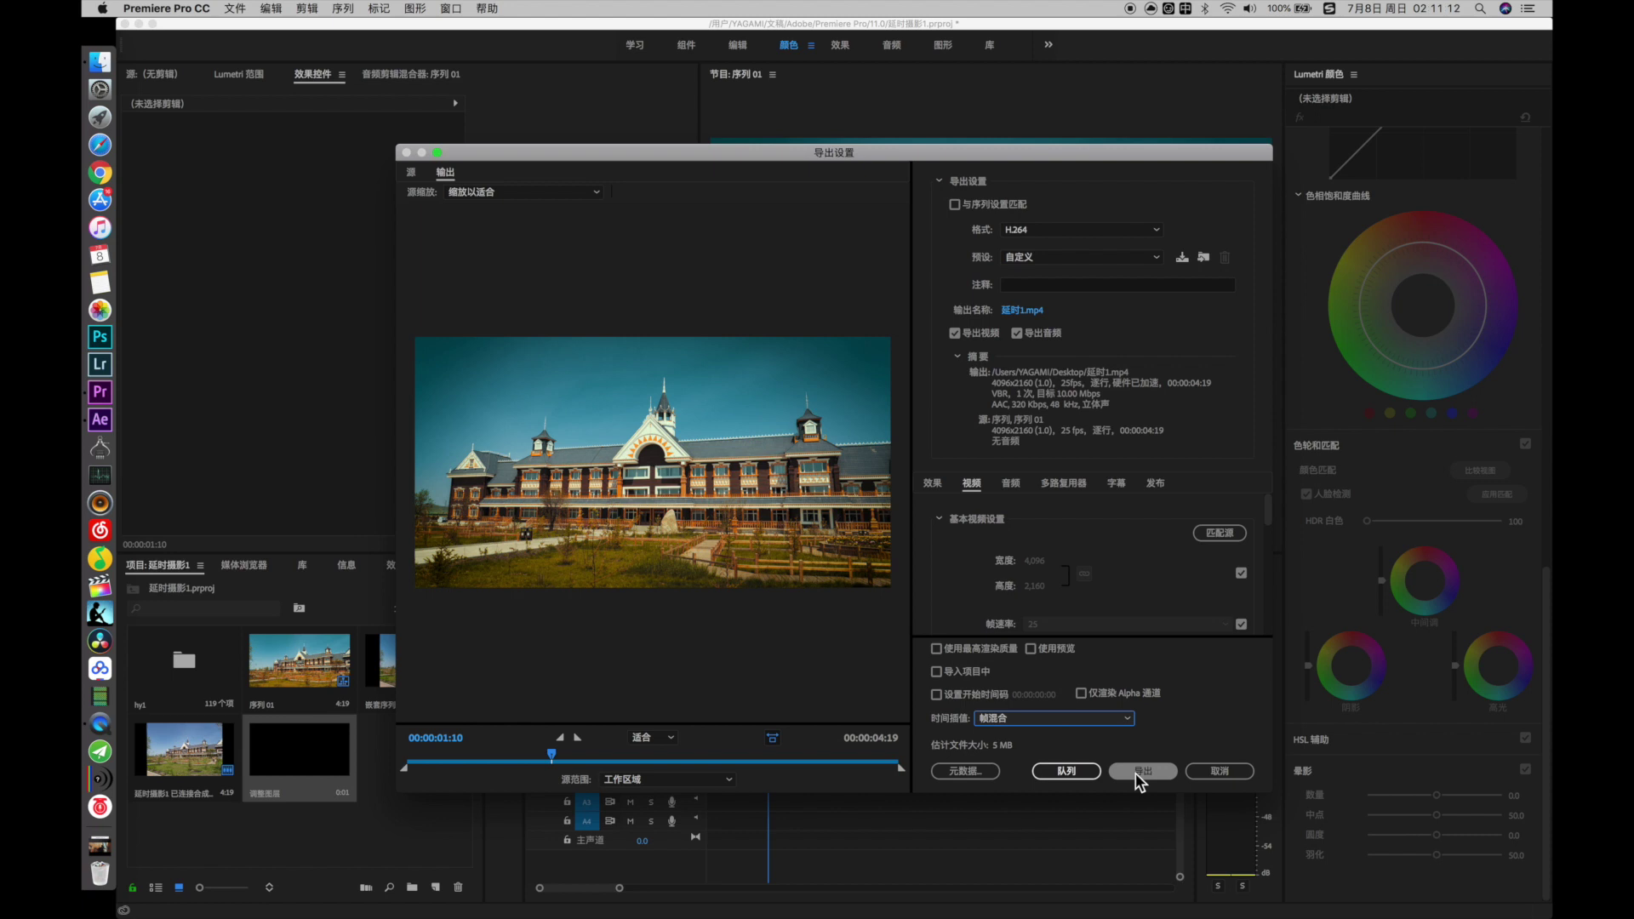
click(1135, 773)
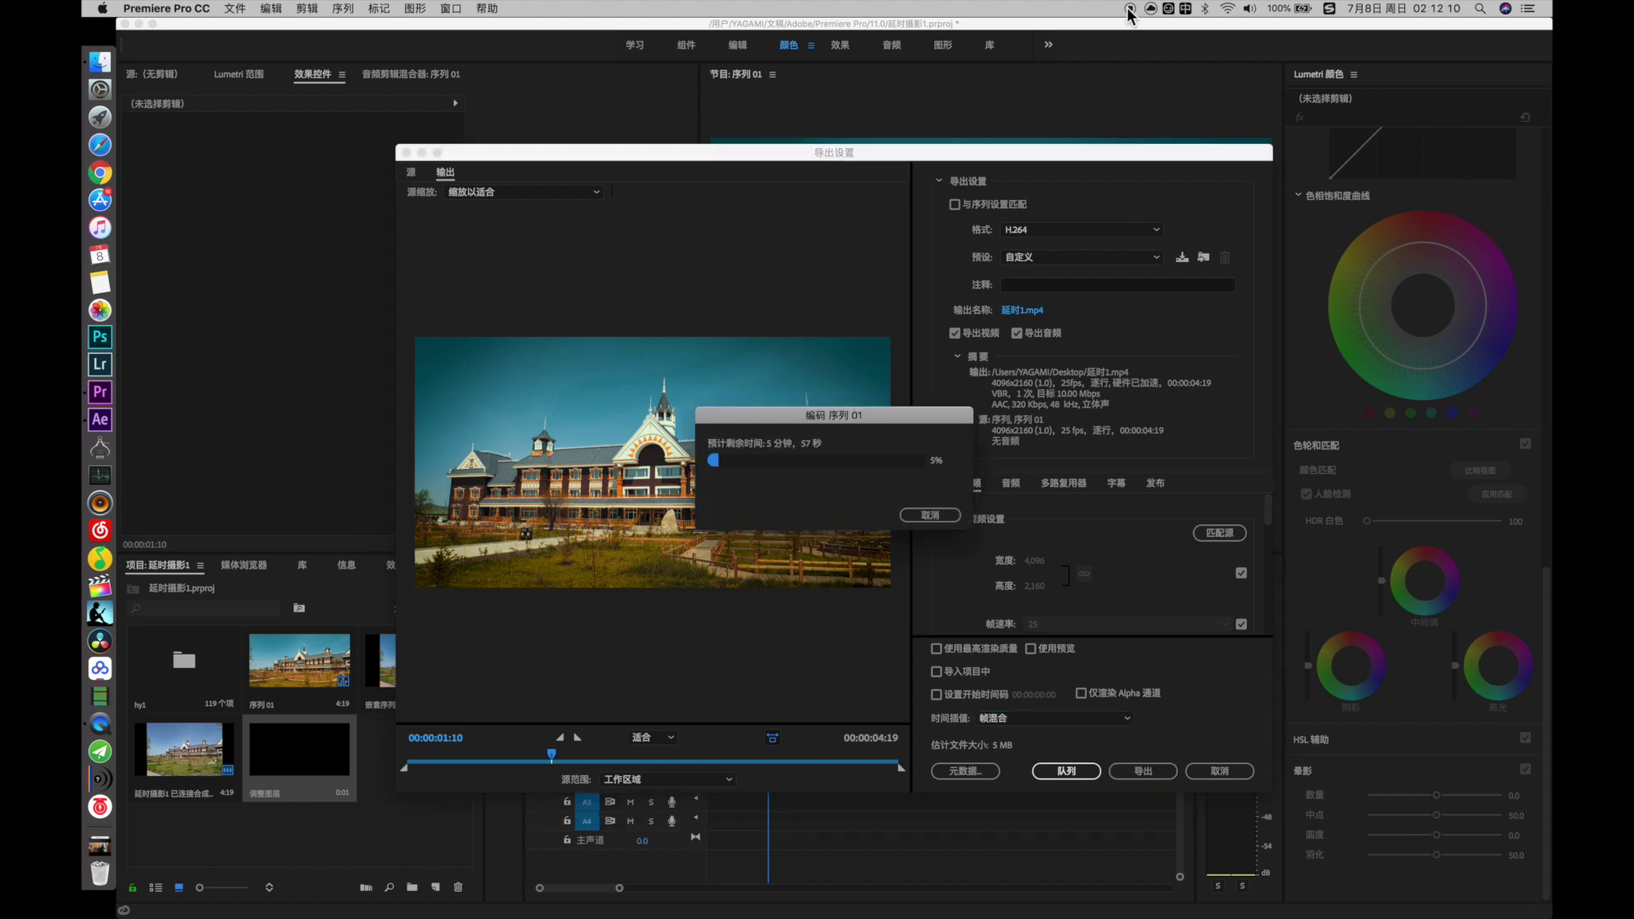